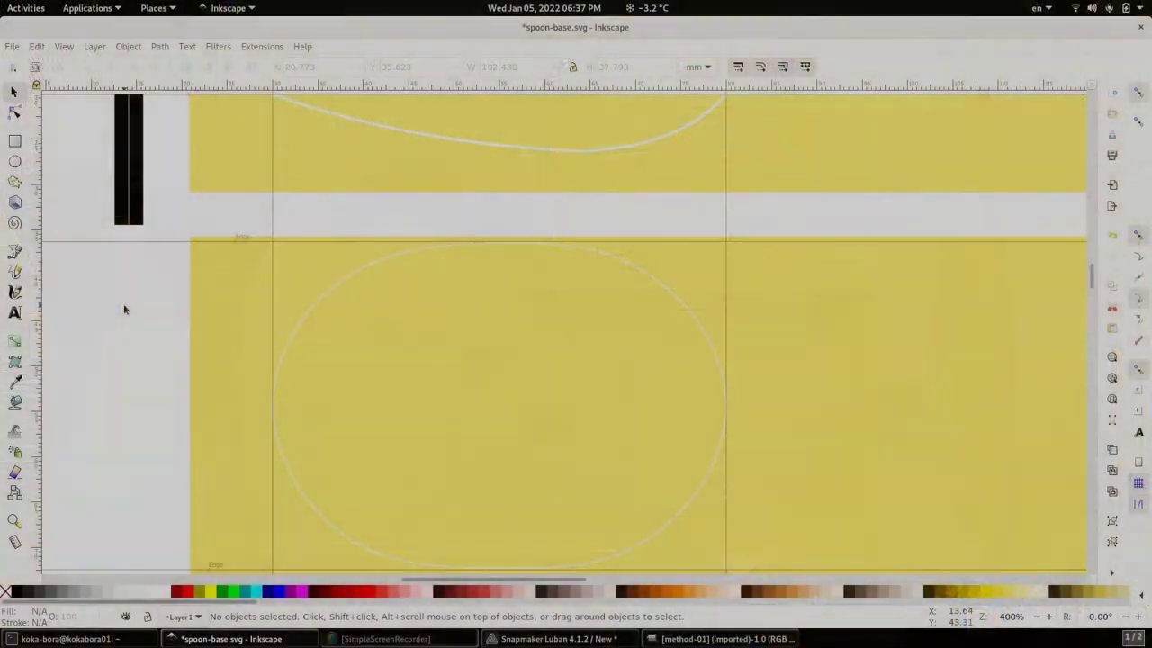
- Check the sizes of the black bit shape, the thin yellow rectangle and the large lower rectangle
left_click(139, 212)
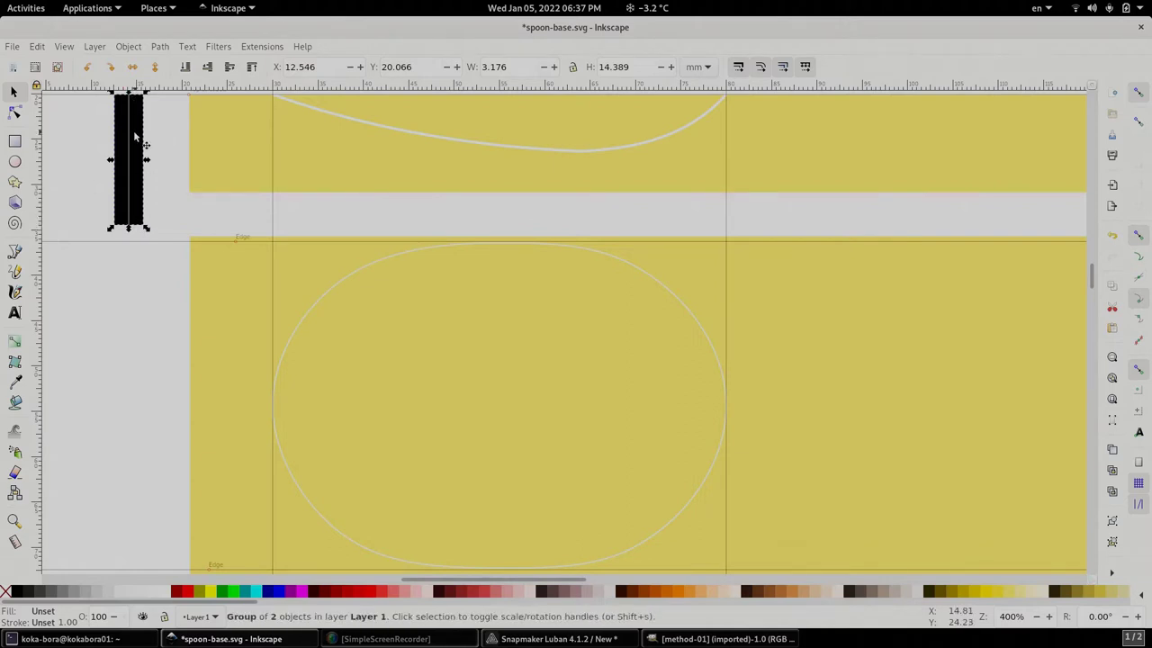
left_click(218, 121)
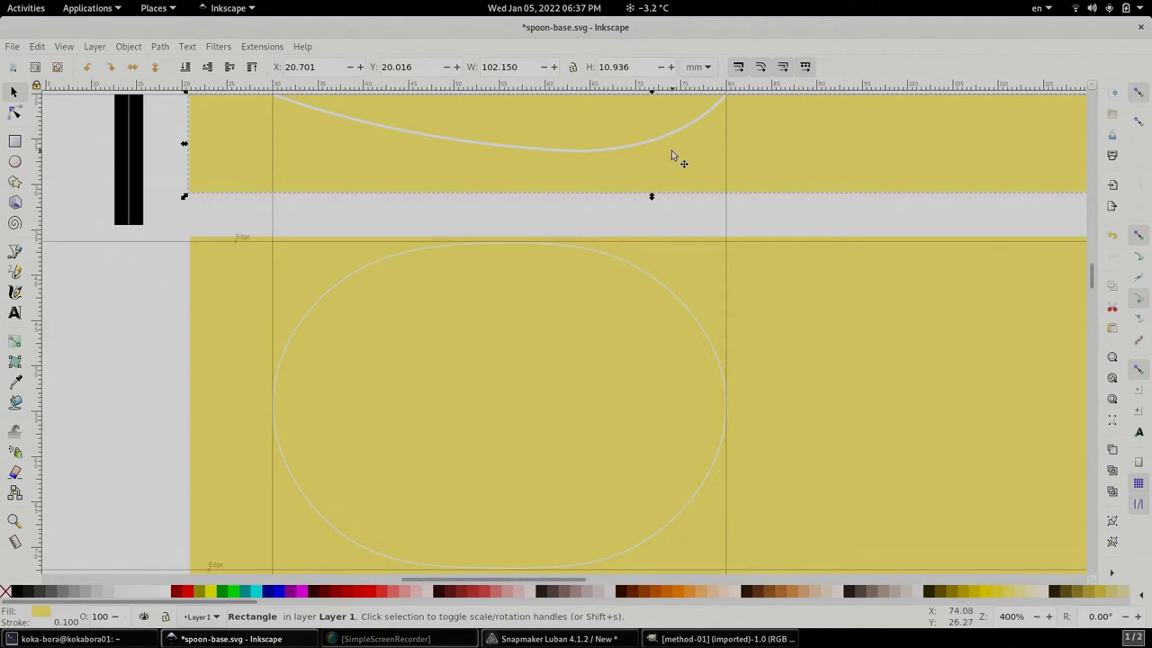
left_click(256, 317)
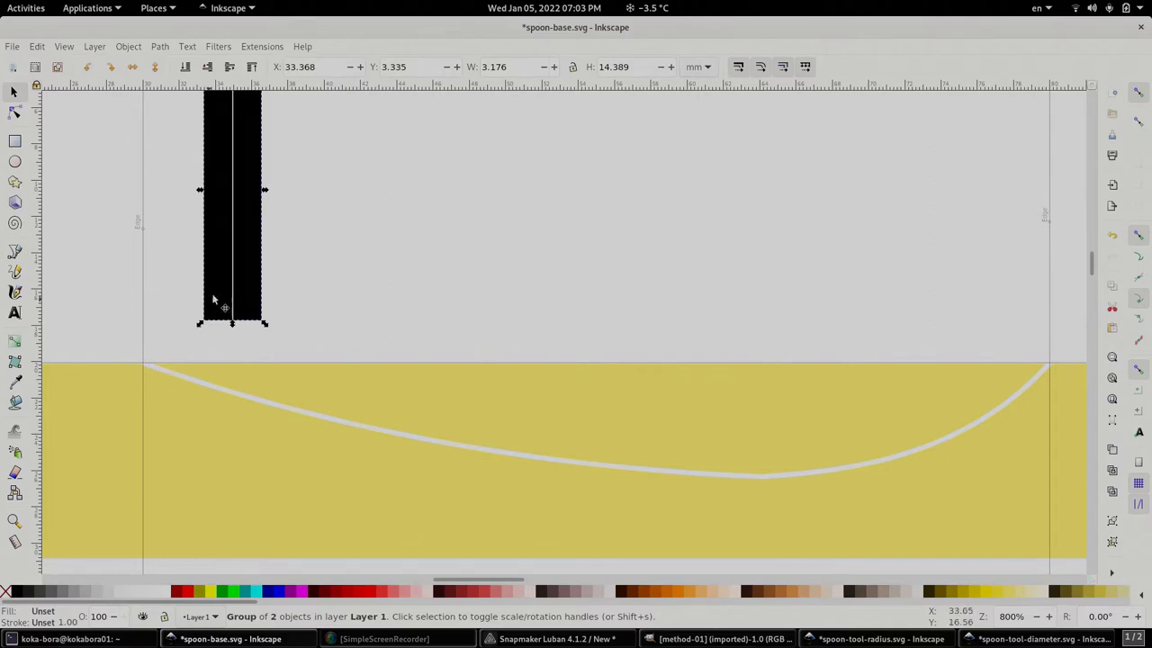
- Move the bit shape to the curve's left end and add a vertical guide labelled Path1 through it
left_click_drag(219, 283, 167, 326)
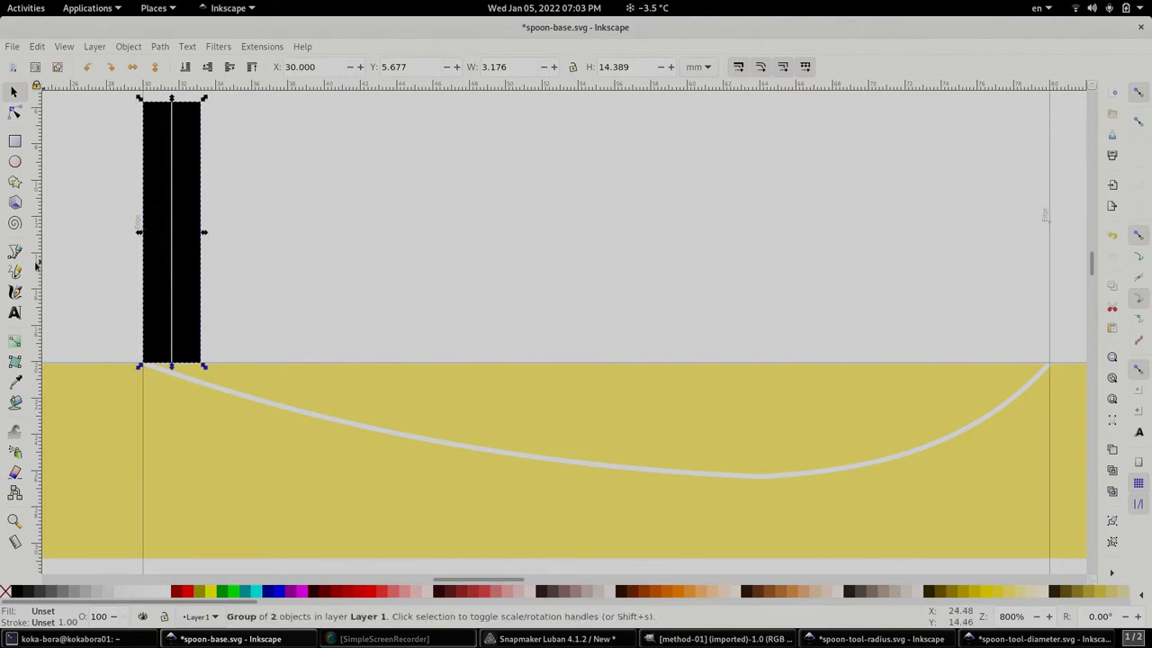
left_click_drag(37, 264, 172, 464)
double_click(172, 463)
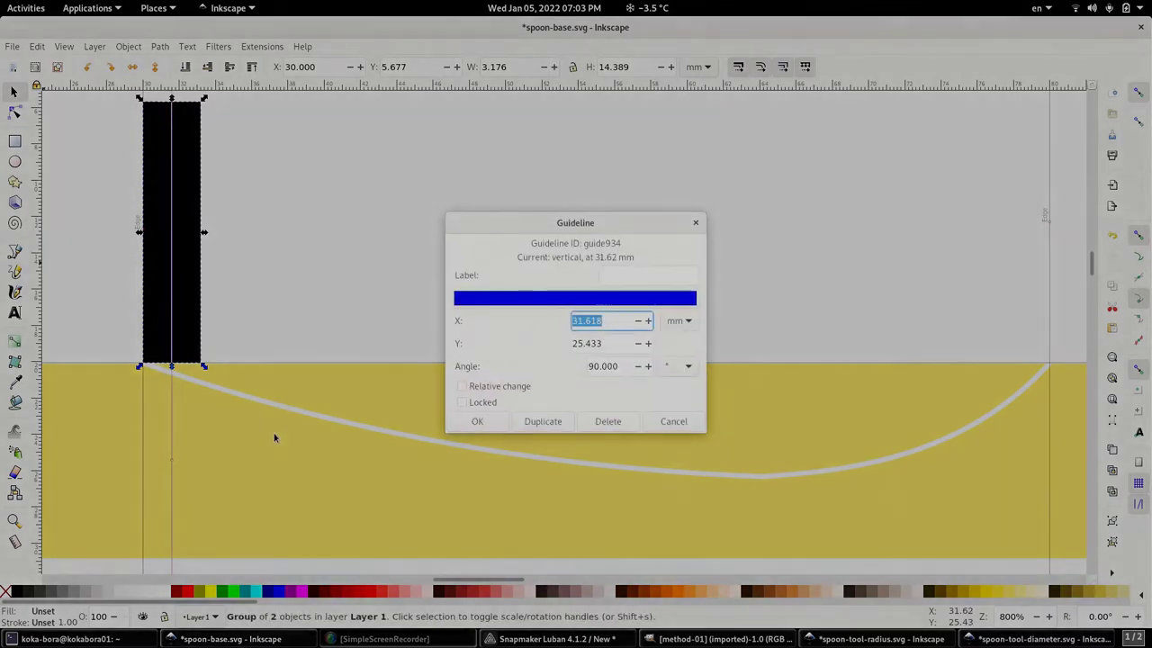
left_click(617, 276)
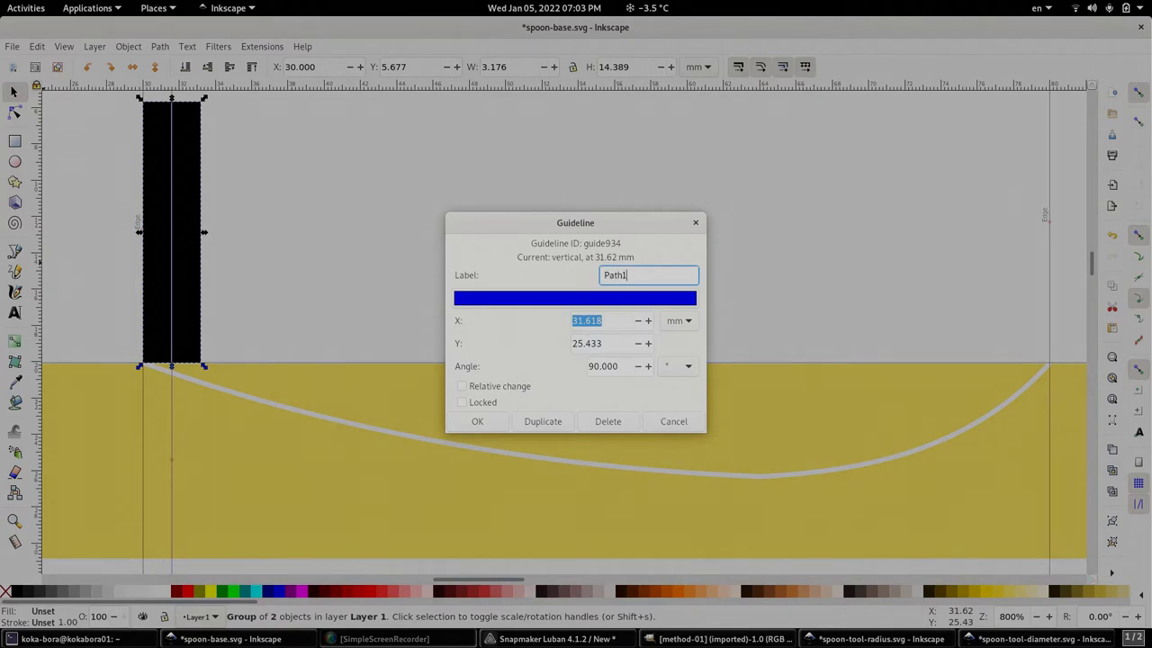
left_click(481, 427)
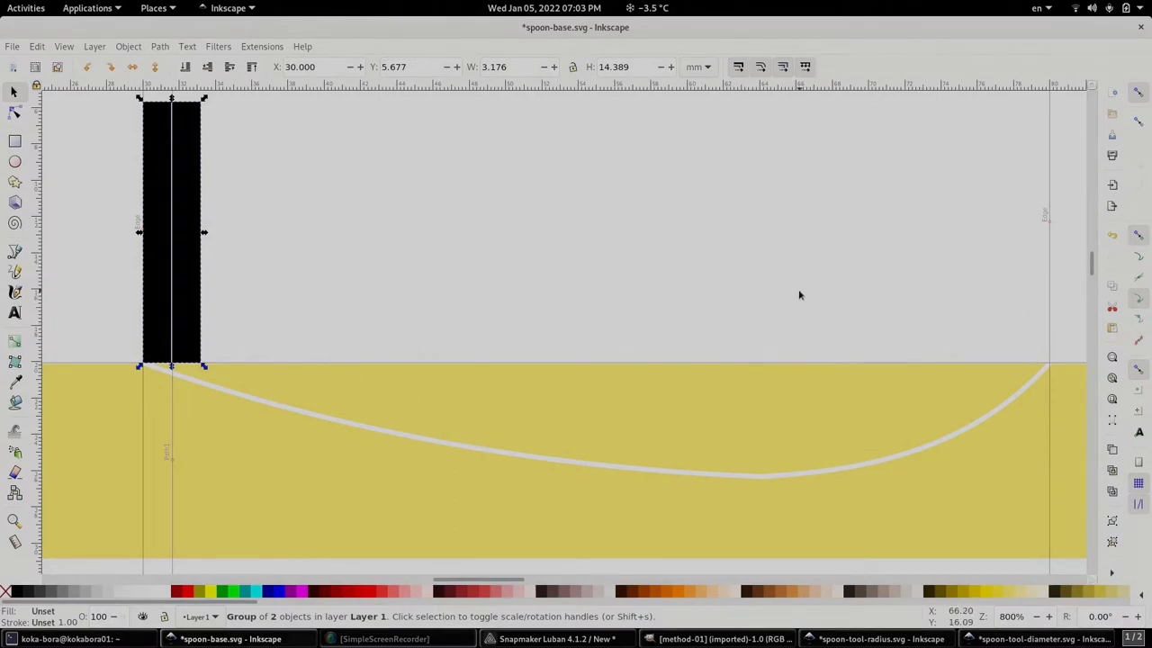
left_click(192, 253)
- Duplicate the bit shape to X 76.824 mm at the curve's right end, with a guide at 78.485 mm
left_click_drag(192, 253, 841, 256)
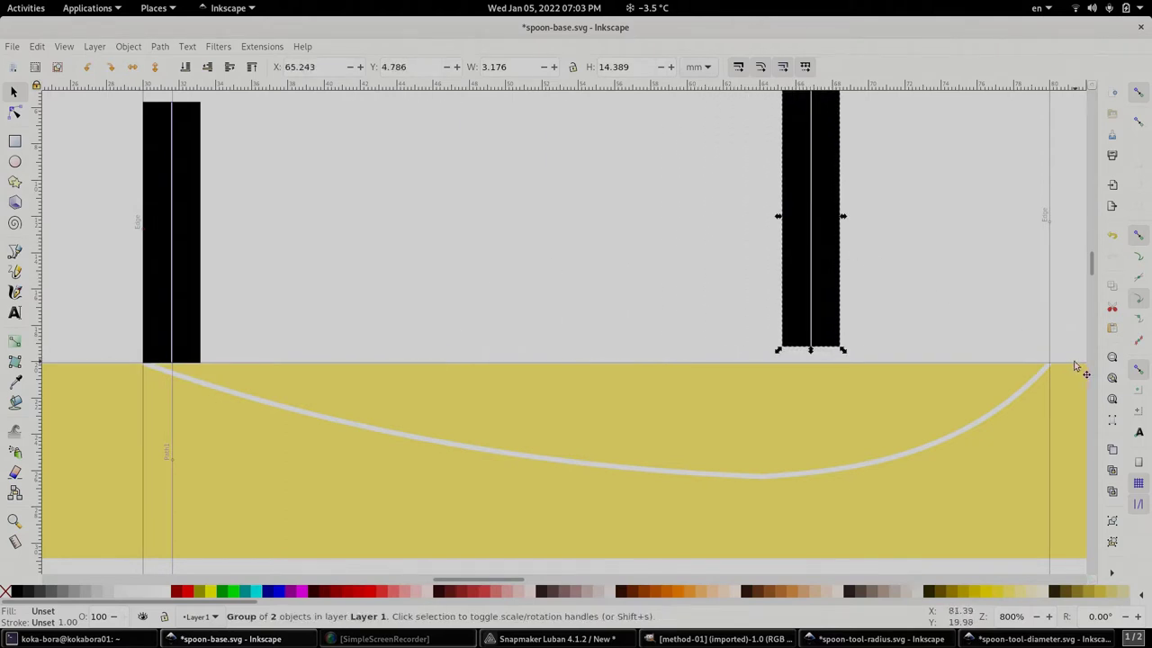
left_click_drag(826, 321, 1033, 335)
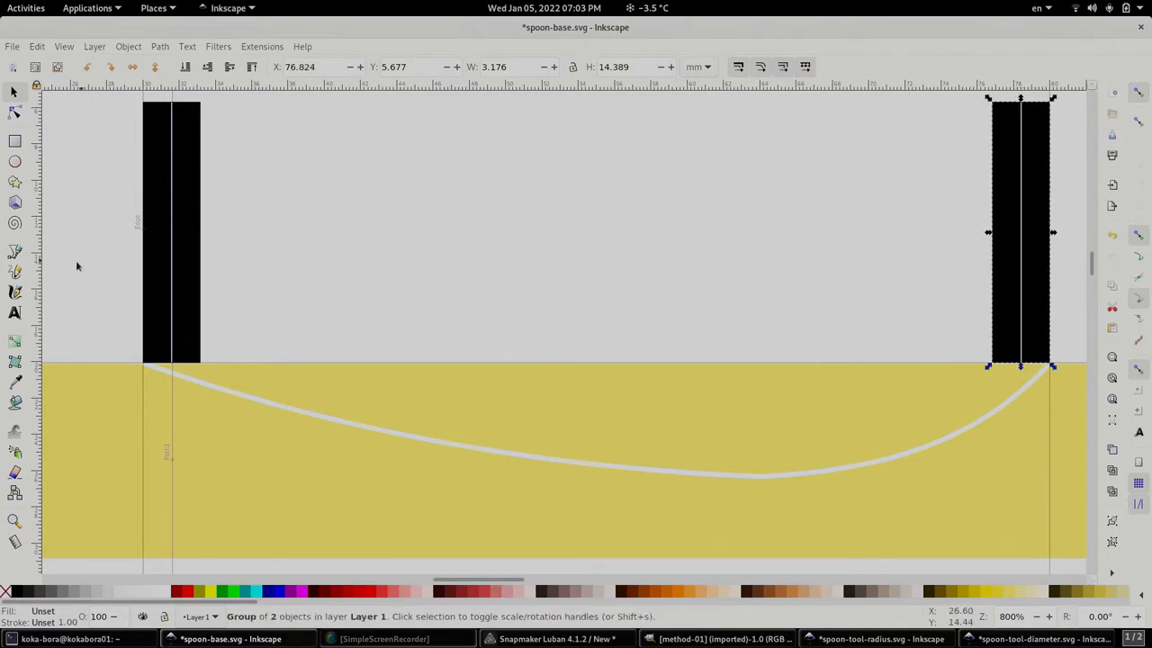
left_click_drag(37, 274, 1023, 490)
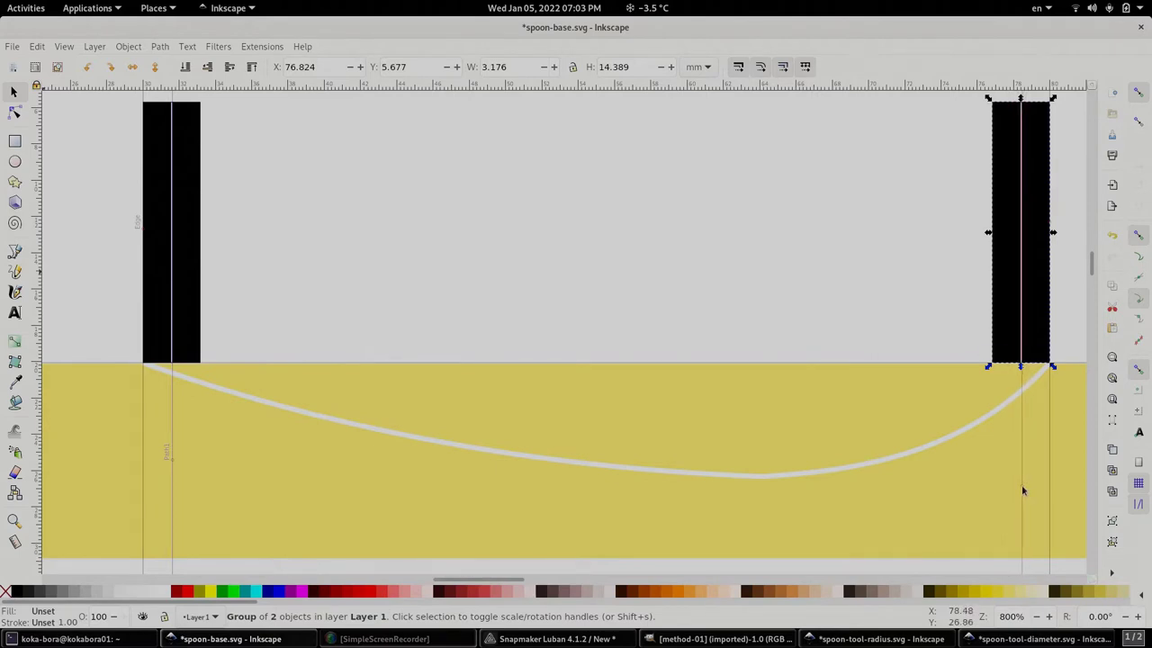
double_click(1022, 490)
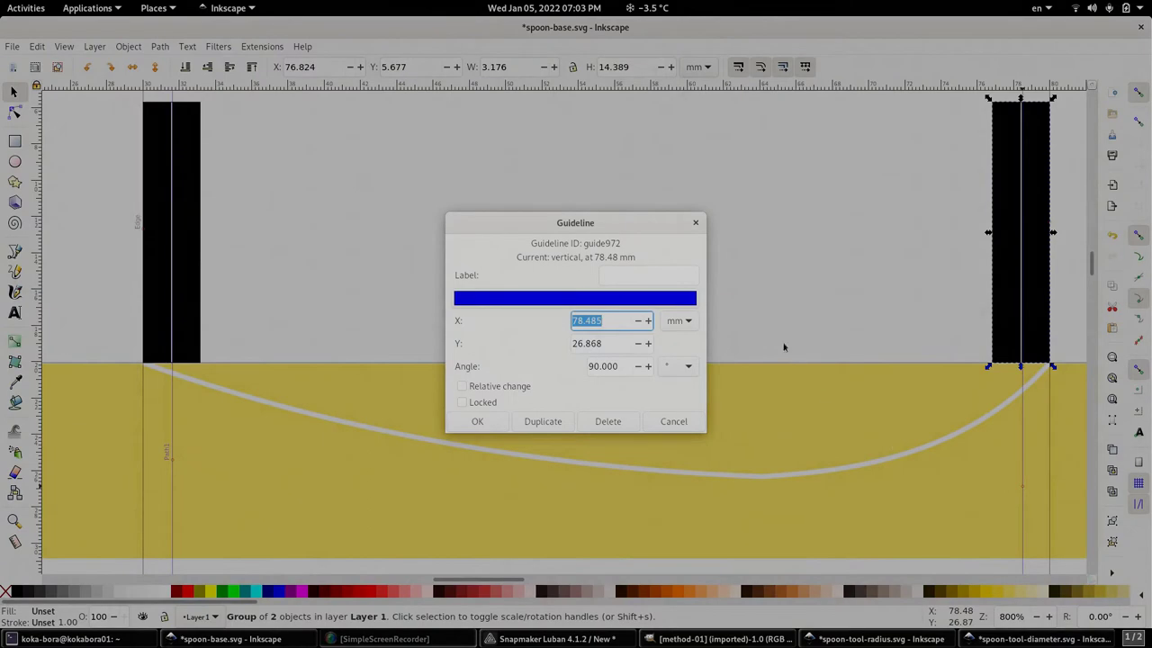
left_click(638, 280)
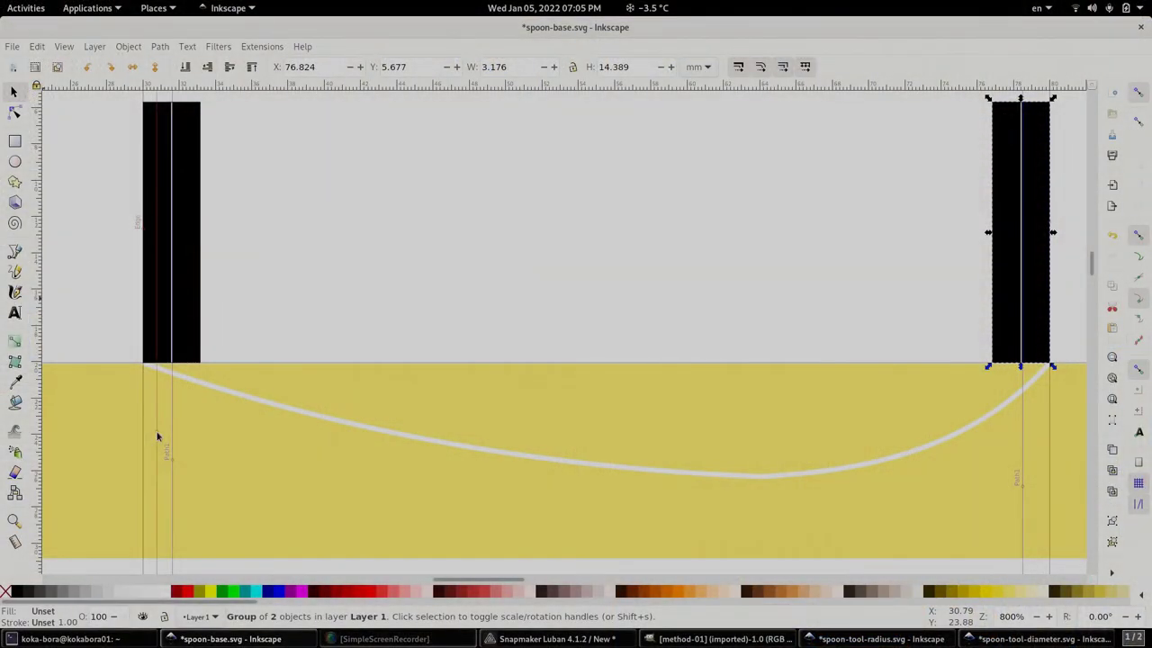
double_click(171, 455)
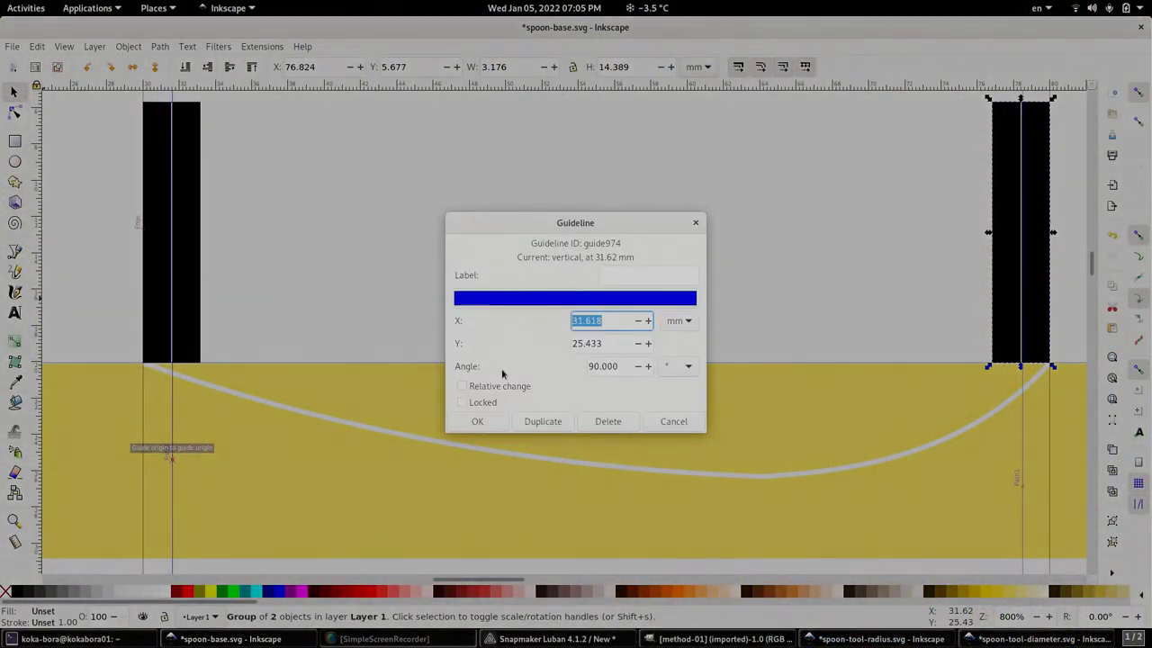
- Relabel the guide Path2, make it green, and offset its X by +3.175 mm to 34.79 mm
left_click(620, 271)
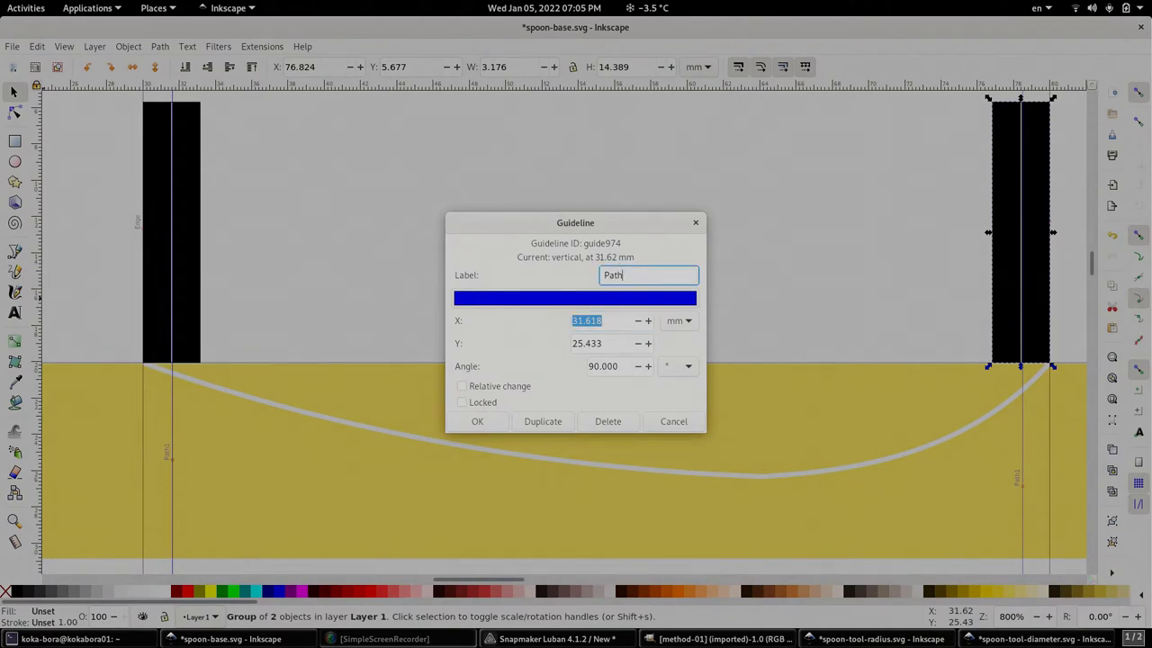
type("2")
left_click(603, 298)
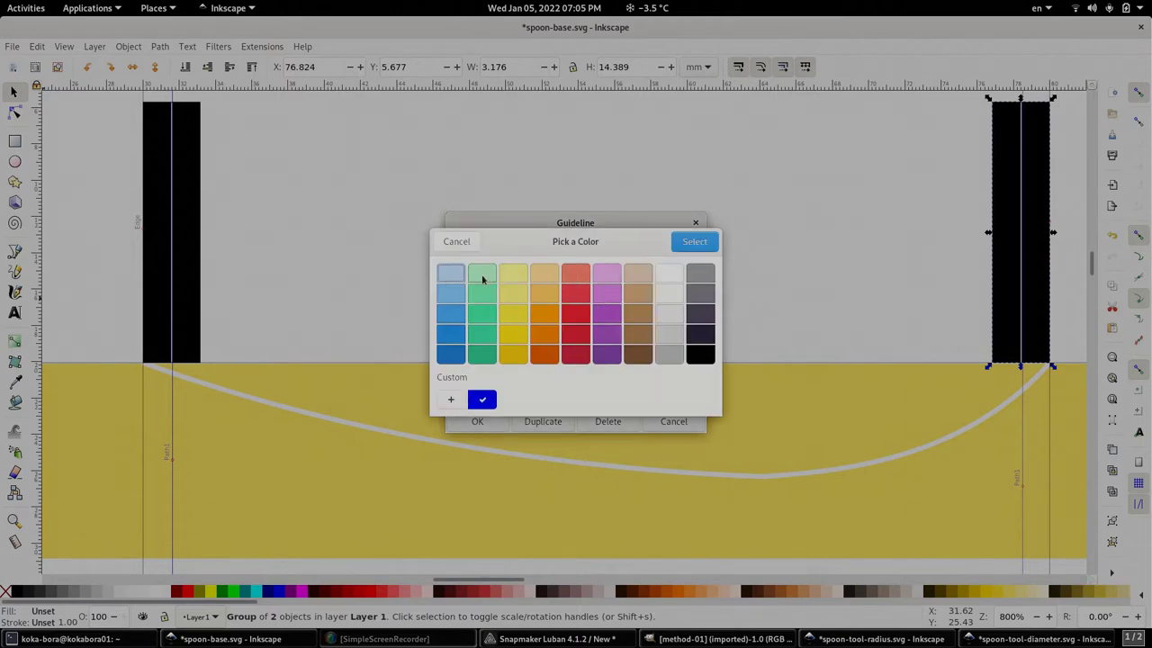
left_click(686, 242)
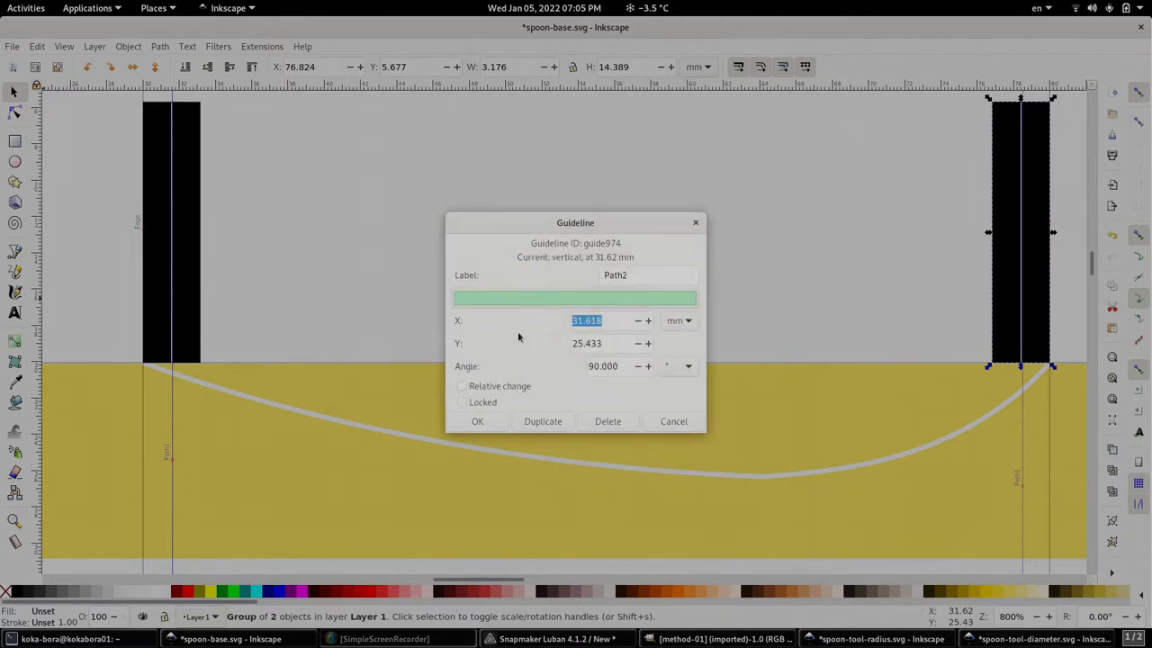
left_click(611, 321)
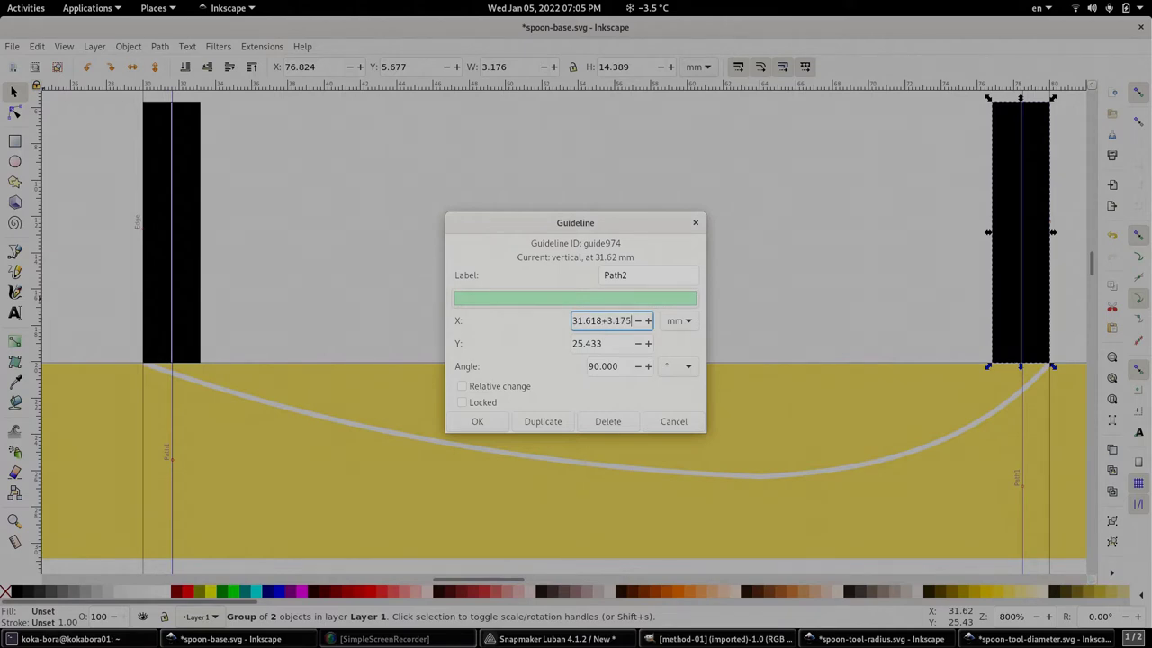
key("Return")
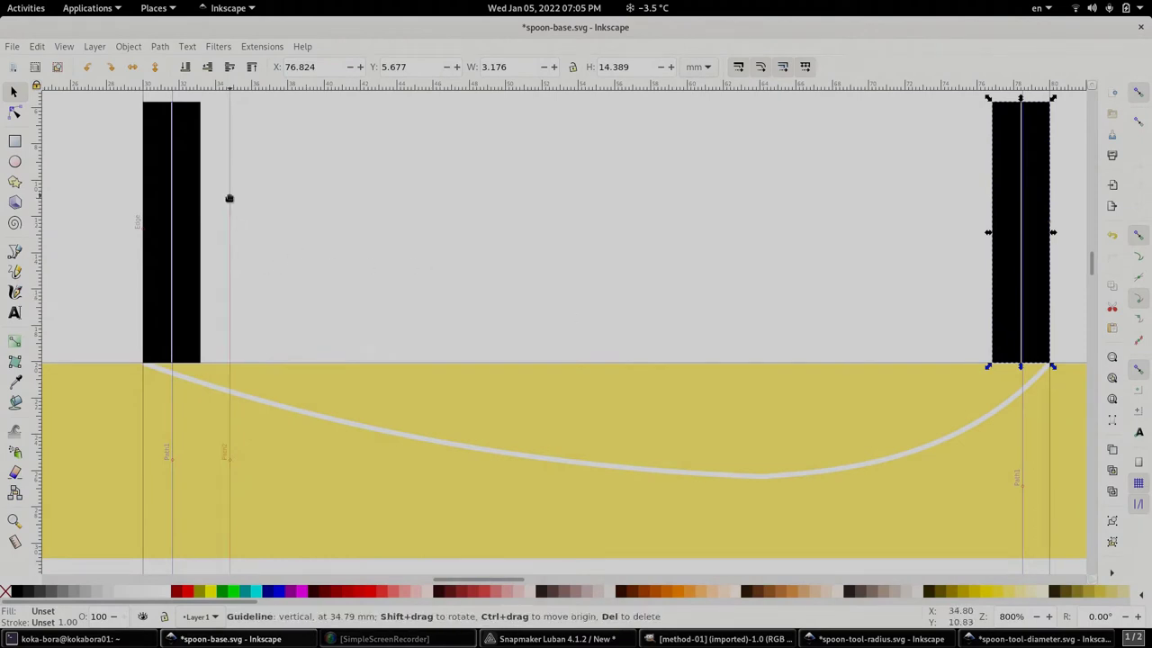
- Place another bit-shape copy on the Path2 guide with its corner on the curve (X 31.981, Y 14.402 mm)
key("Delete")
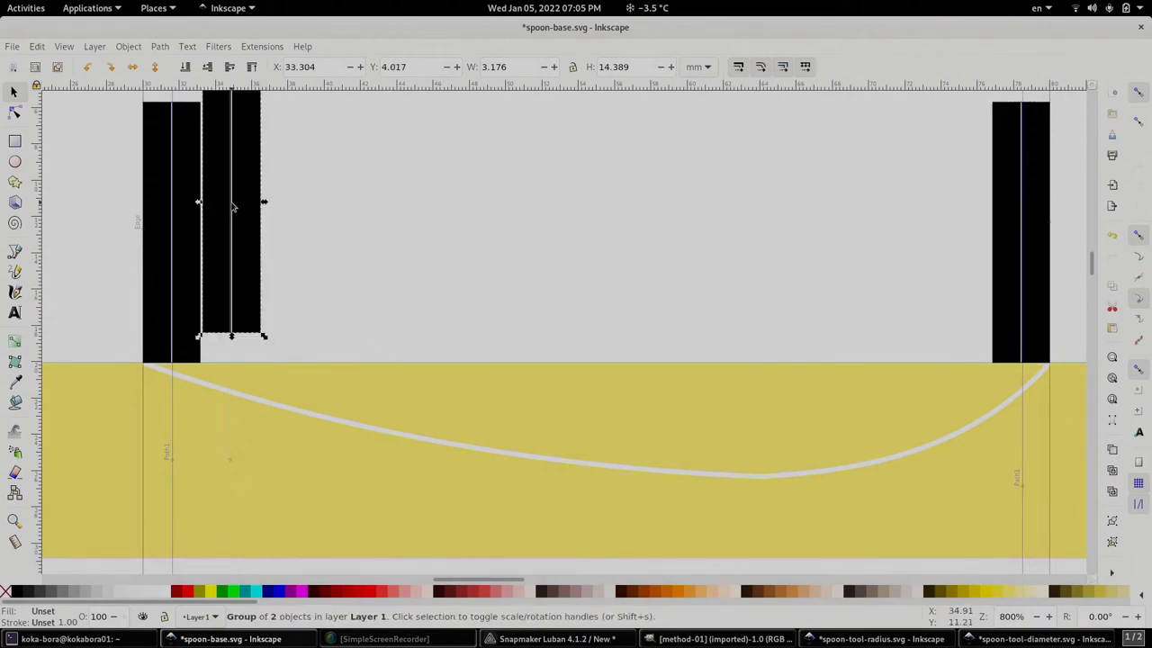
left_click_drag(256, 211, 254, 235)
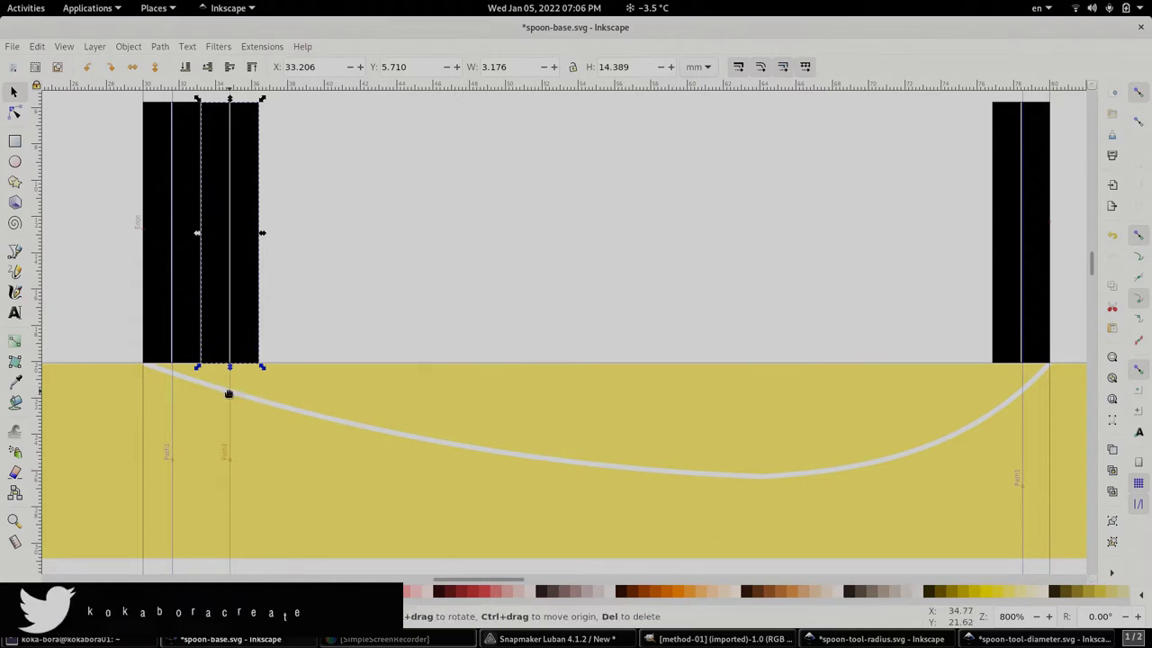
left_click_drag(239, 342, 239, 372)
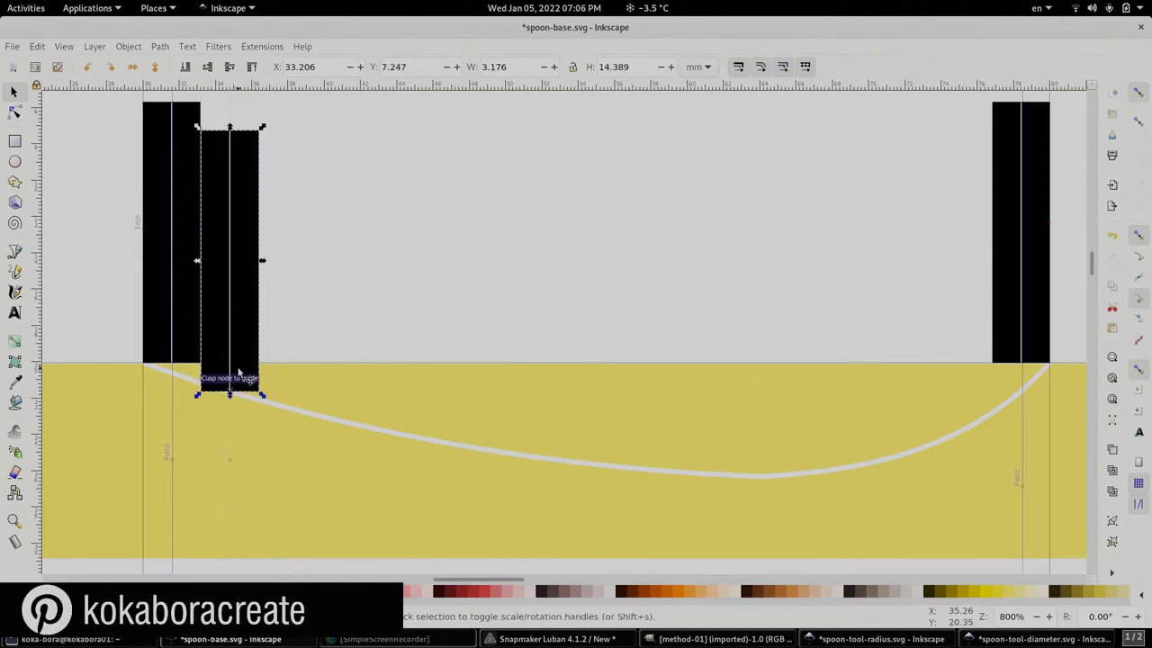
scroll(200, 396, "up", 3, "ctrl")
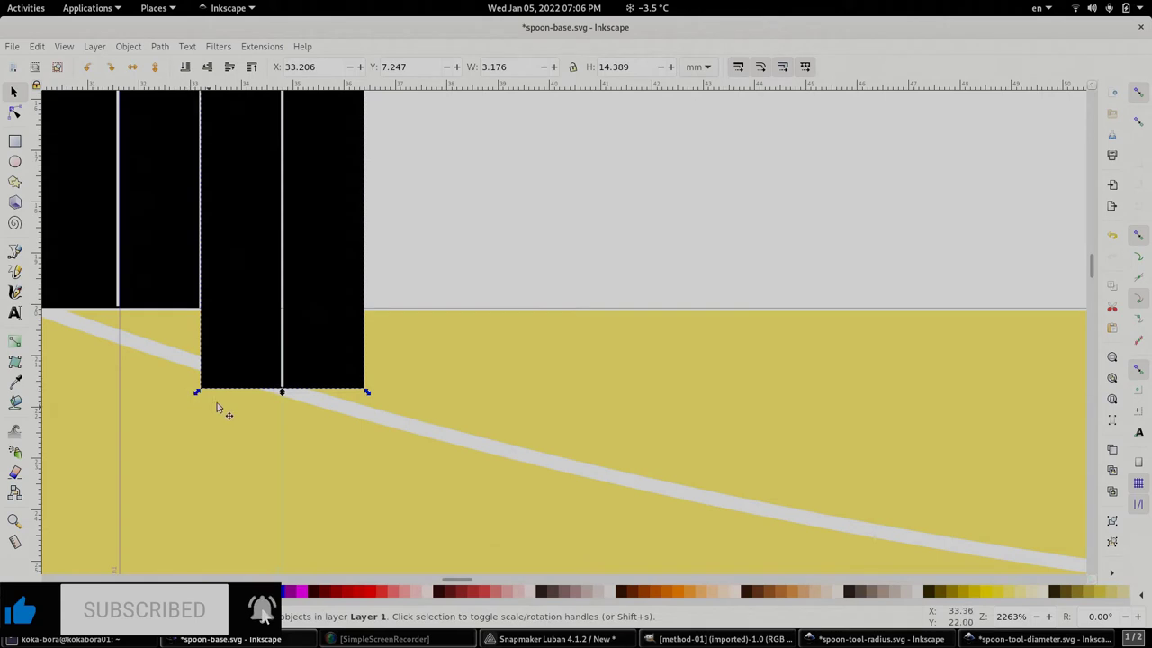
left_click_drag(212, 385, 219, 347)
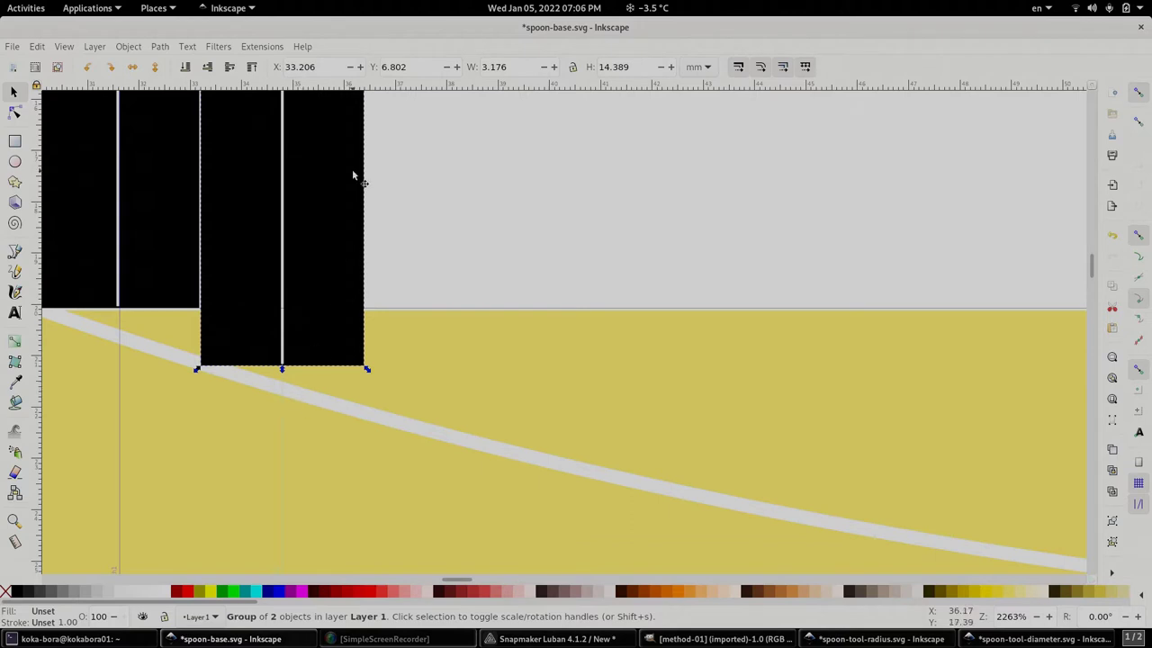
- Add a horizontal guide at the copy's bottom corner and copy the rectangle pair
left_click_drag(366, 84, 200, 370)
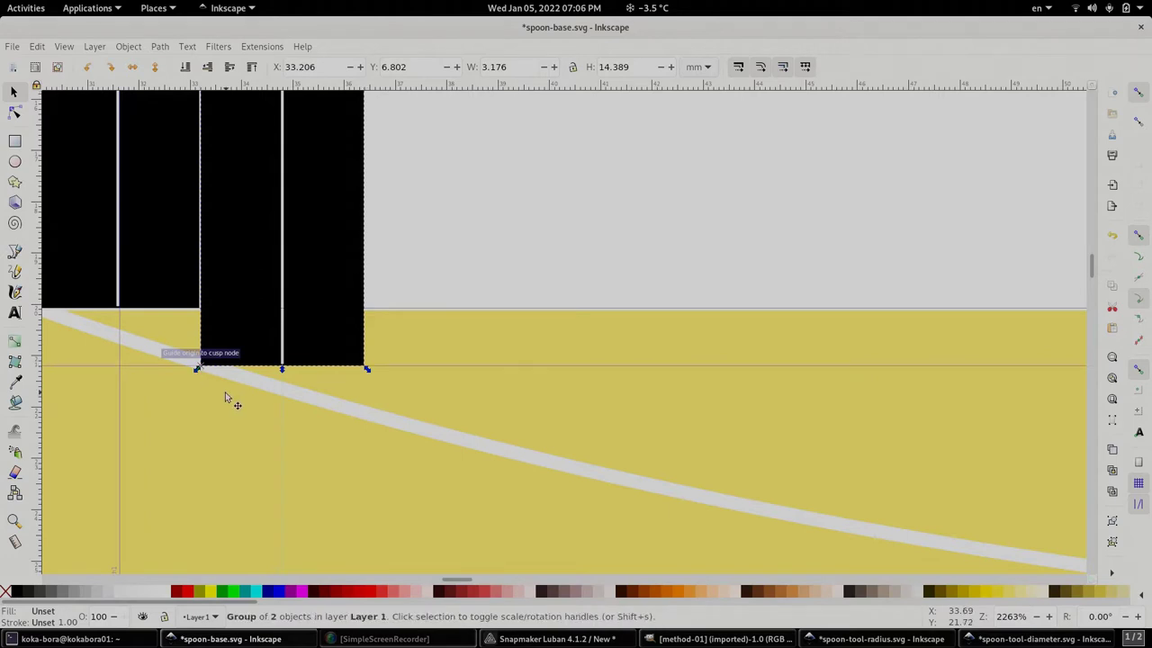
scroll(226, 394, "left", 5)
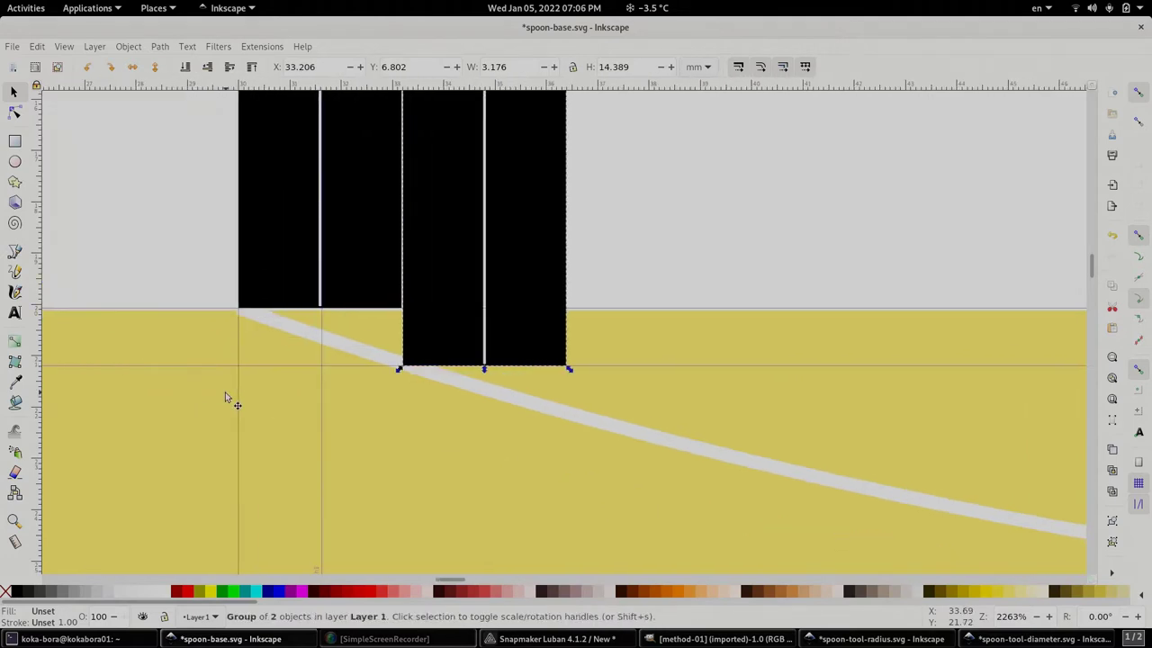
scroll(226, 397, "down", 3)
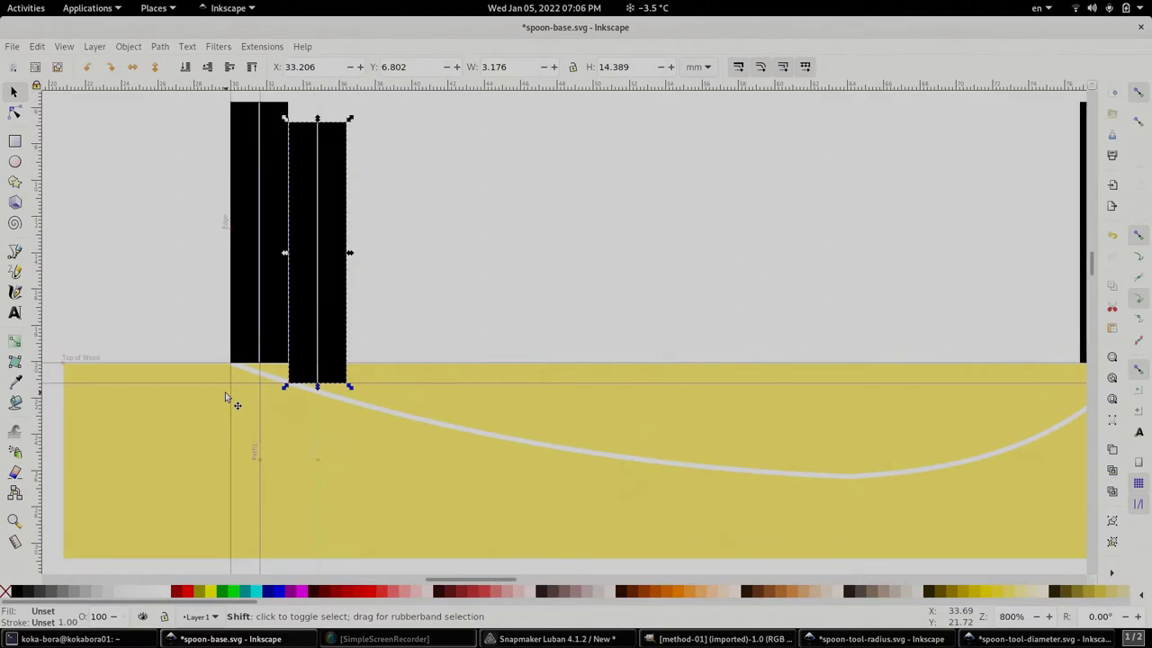
scroll(284, 376, "right", 3)
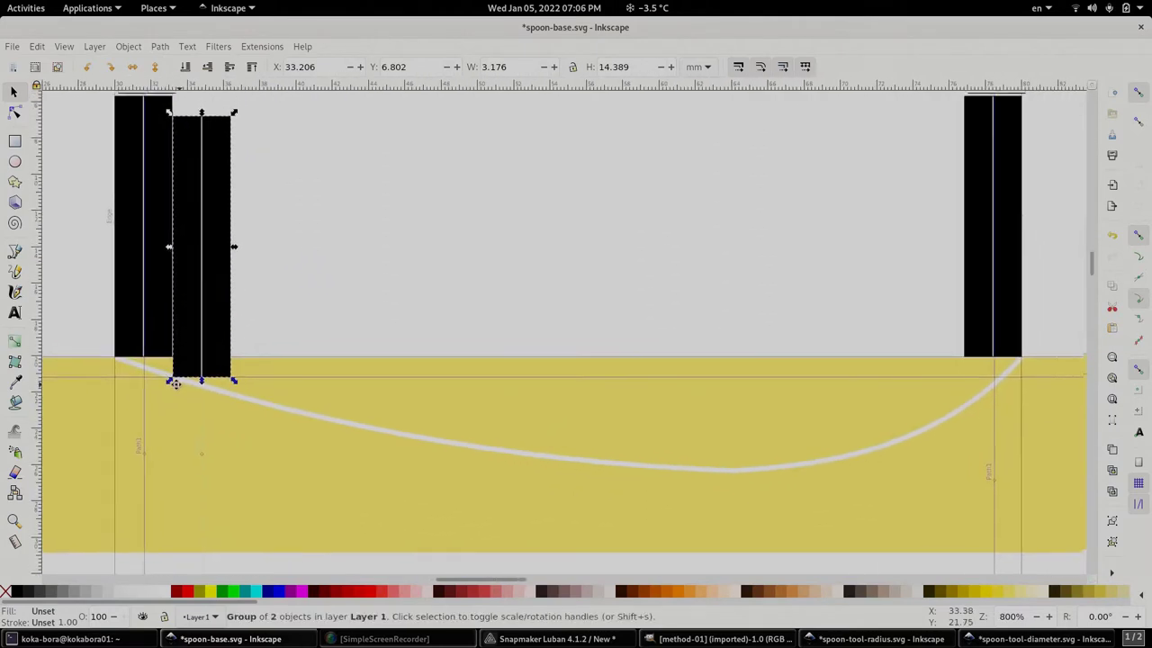
scroll(170, 389, "up", 1)
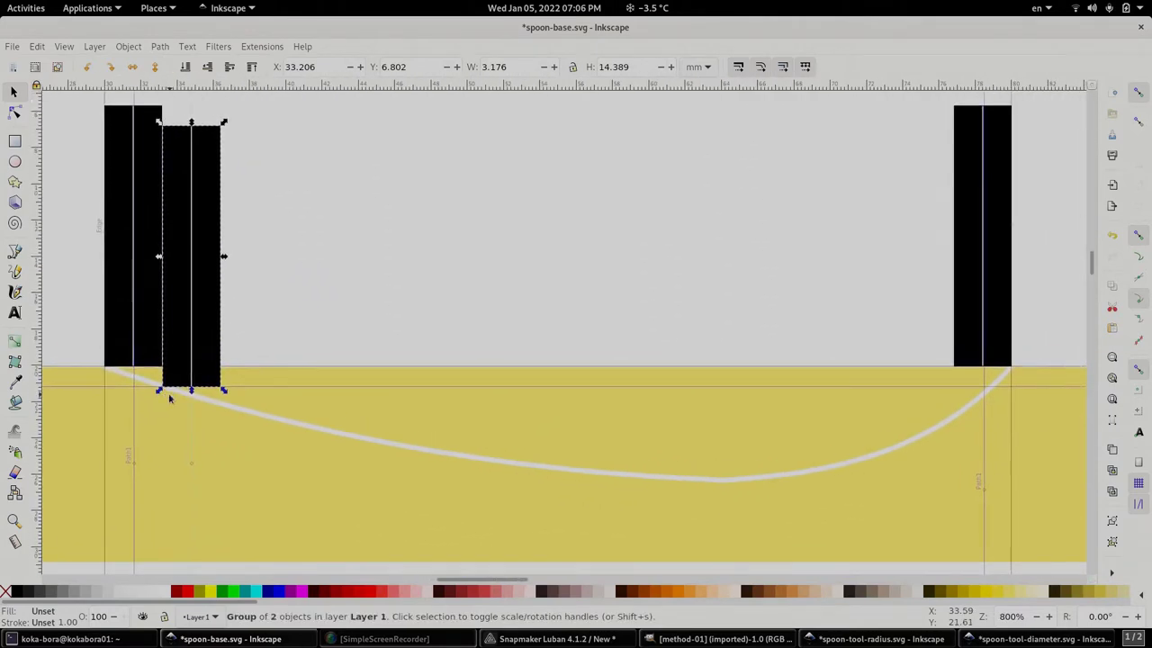
key("ctrl")
- Paste the rectangle pair beside the right-hand column, snapping its corner onto the curve at X 75.733 mm
key("ctrl+v")
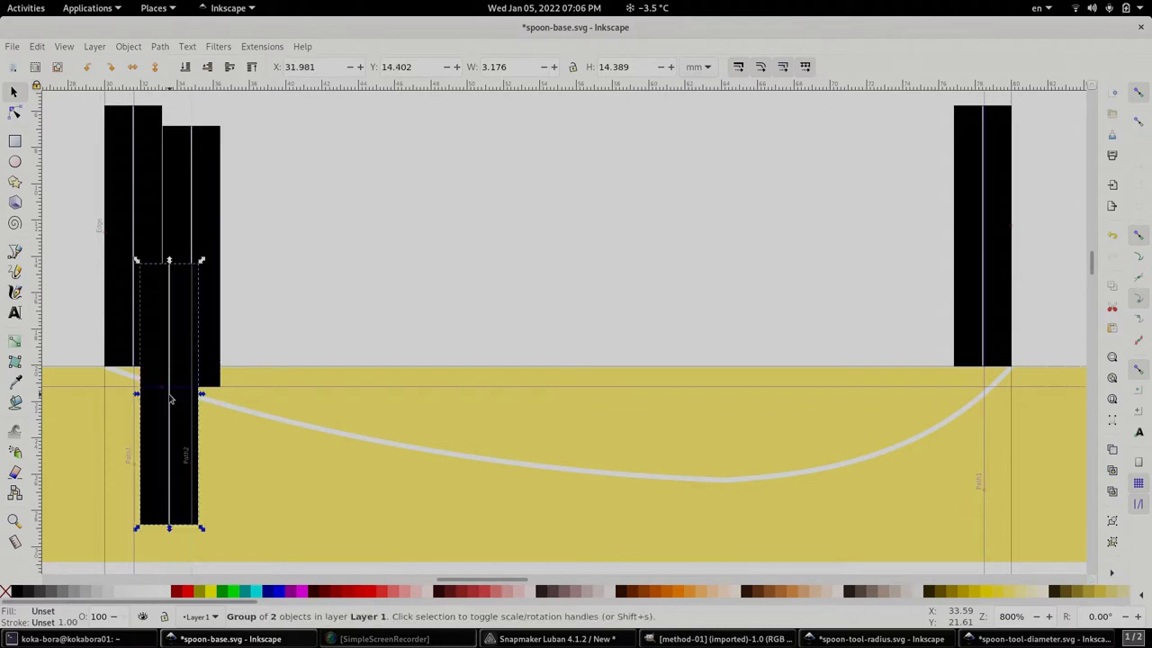
left_click_drag(185, 509, 990, 386)
scroll(994, 386, "up", 5)
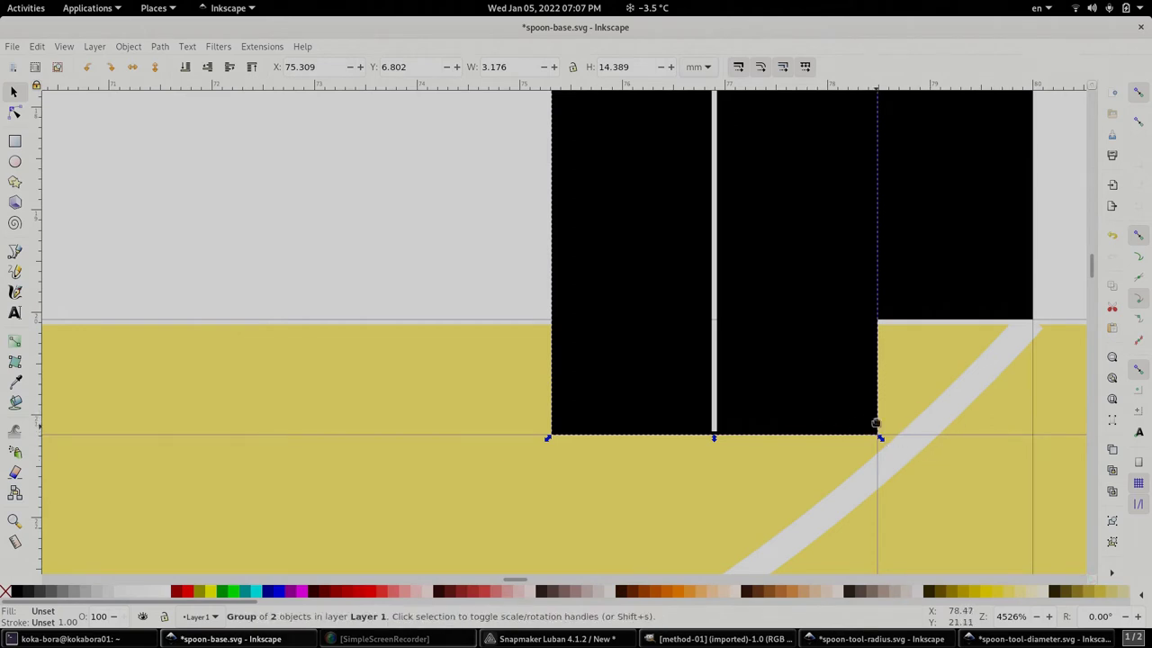
left_click_drag(852, 419, 893, 410)
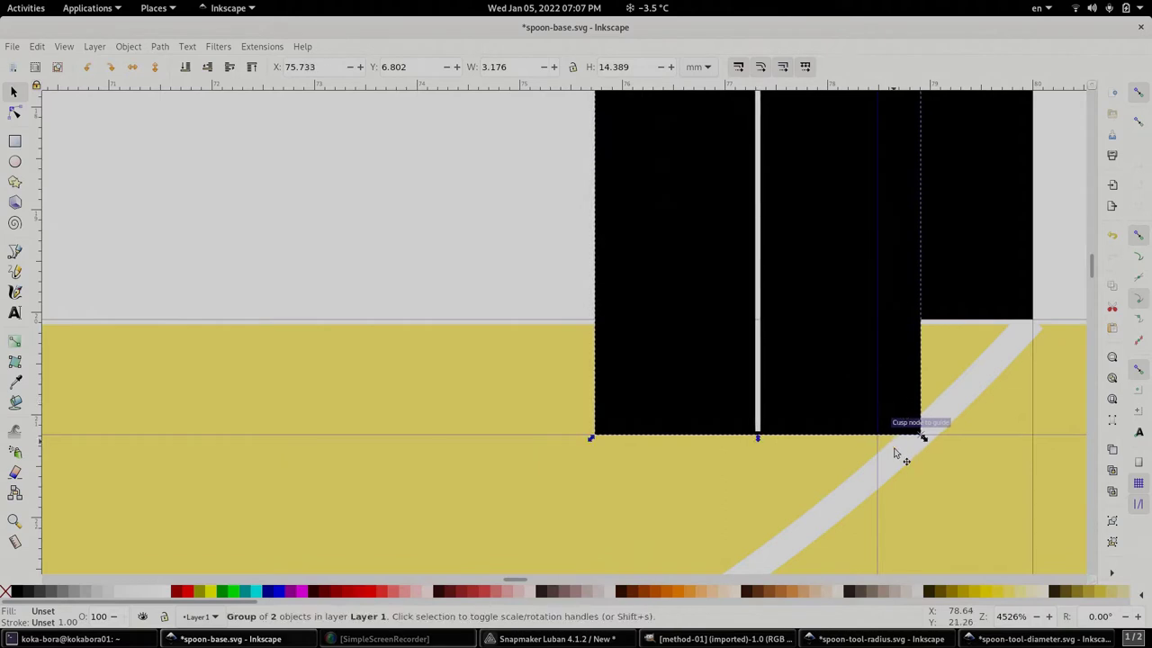
double_click(757, 507)
- Edit the guideline's label and set its colour to green
left_click(620, 281)
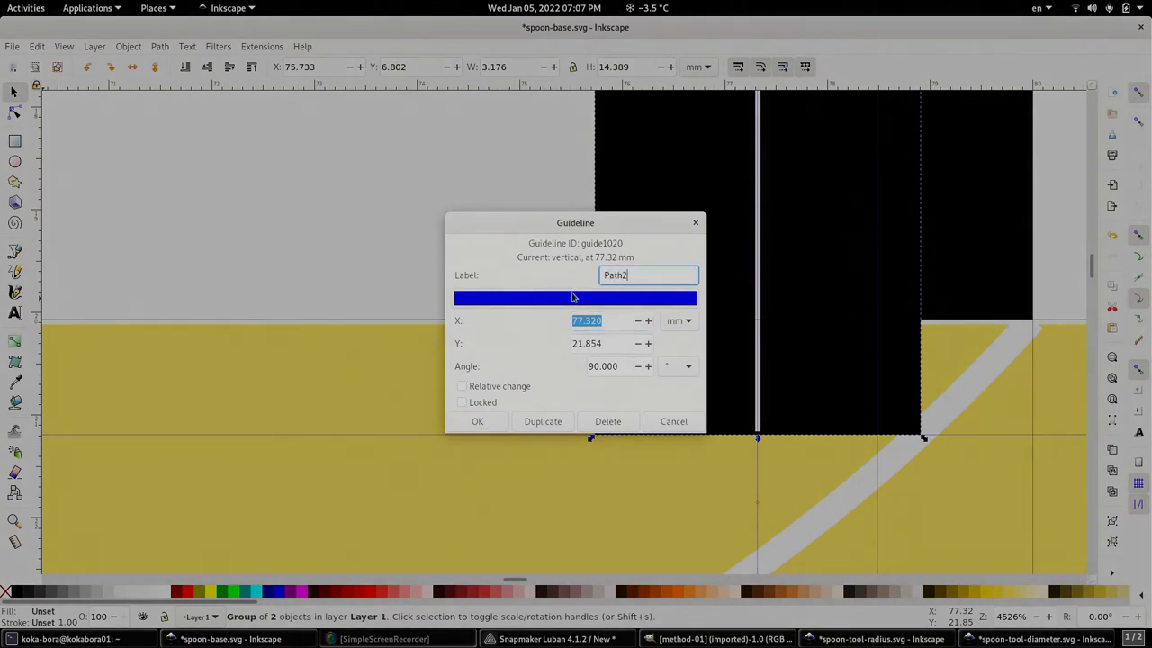
left_click(573, 297)
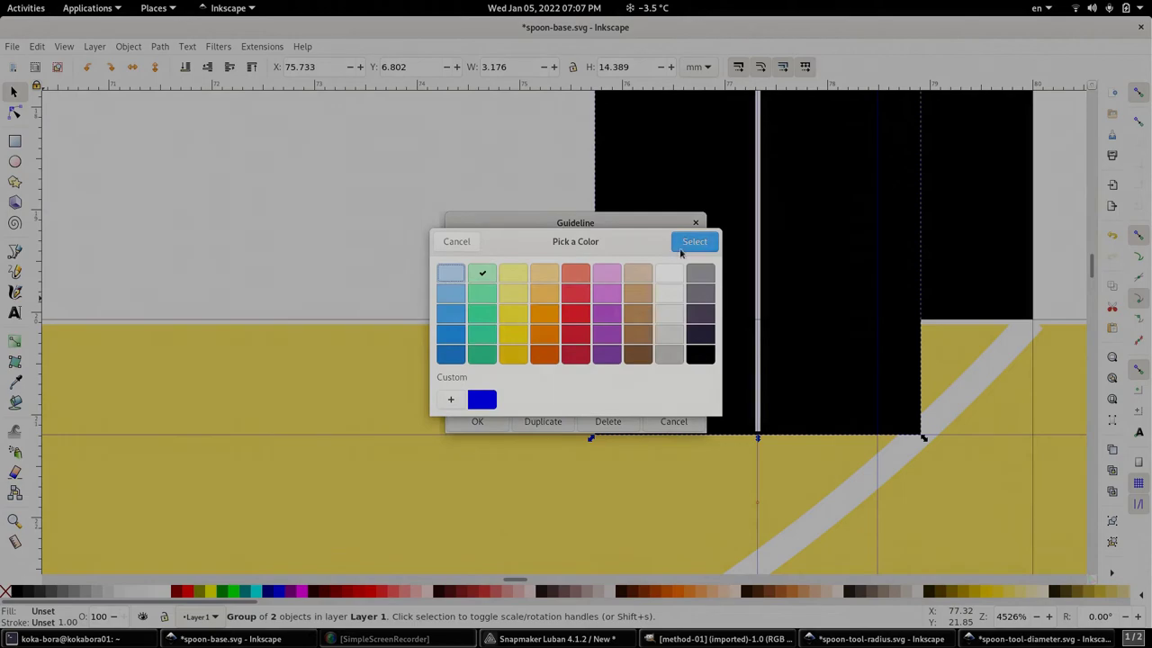
left_click(694, 241)
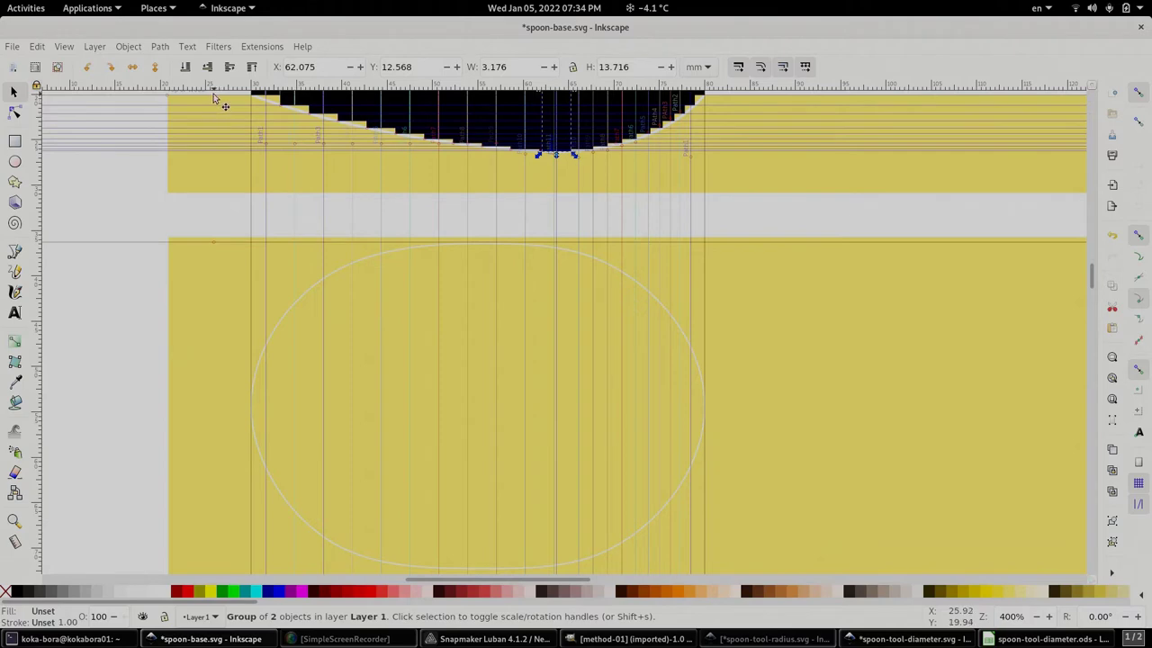
- Zoom into the profile's left end and open the Top of Wood guide's properties (Y 20.066 mm)
scroll(214, 97, "up", 3)
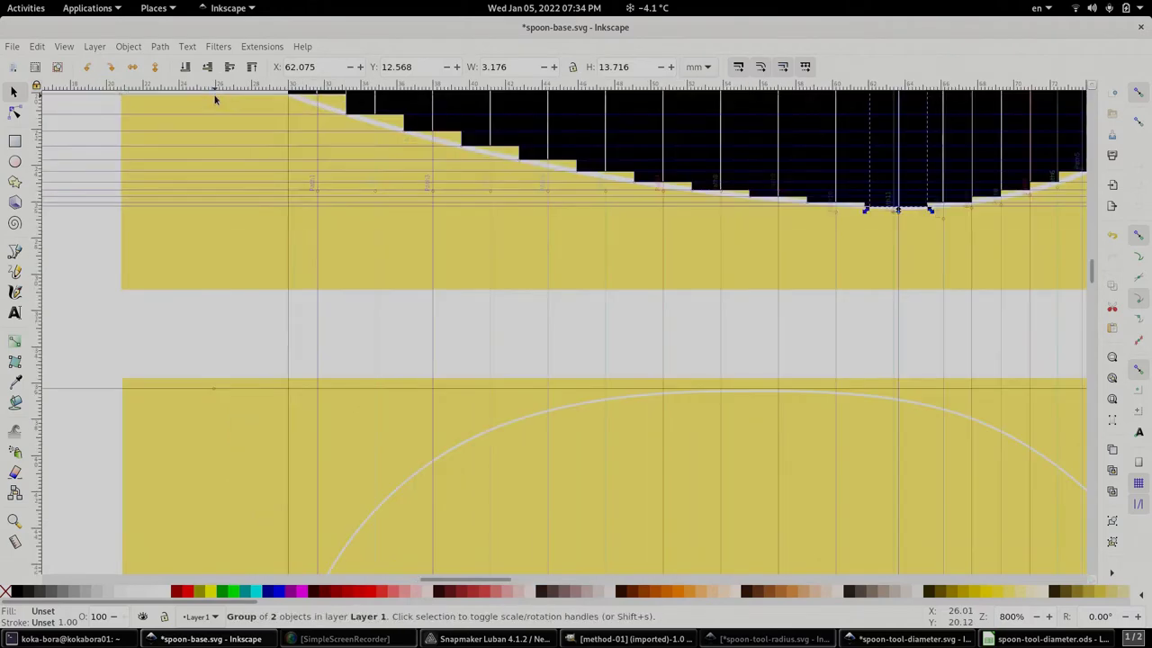
scroll(234, 174, "up", 1)
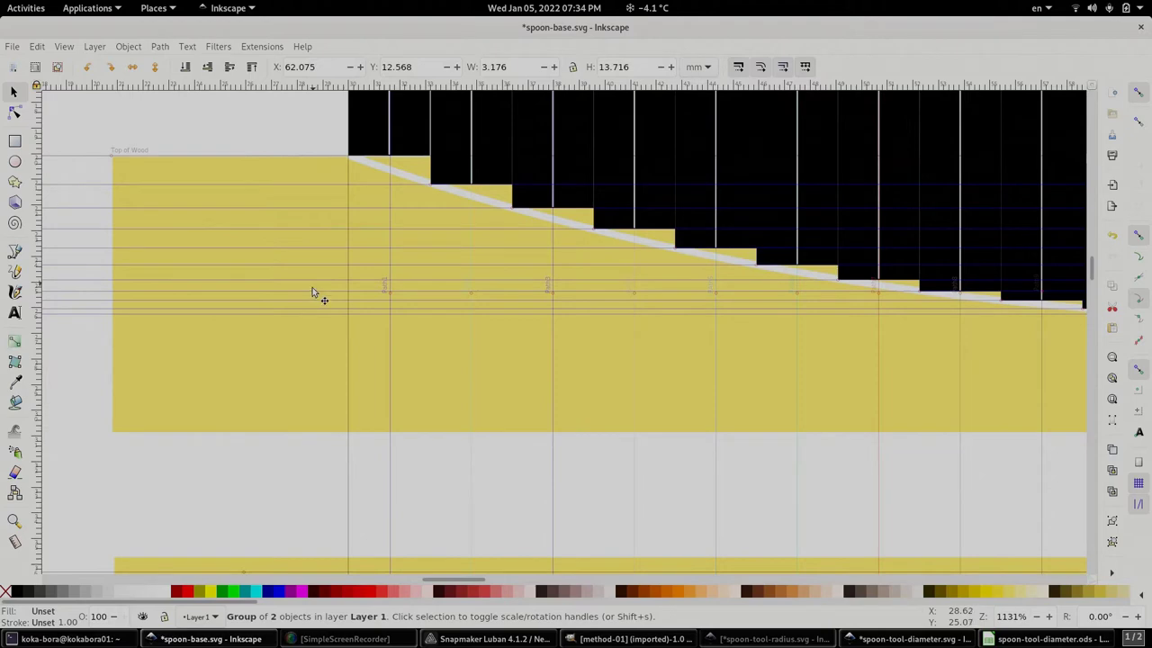
double_click(226, 158)
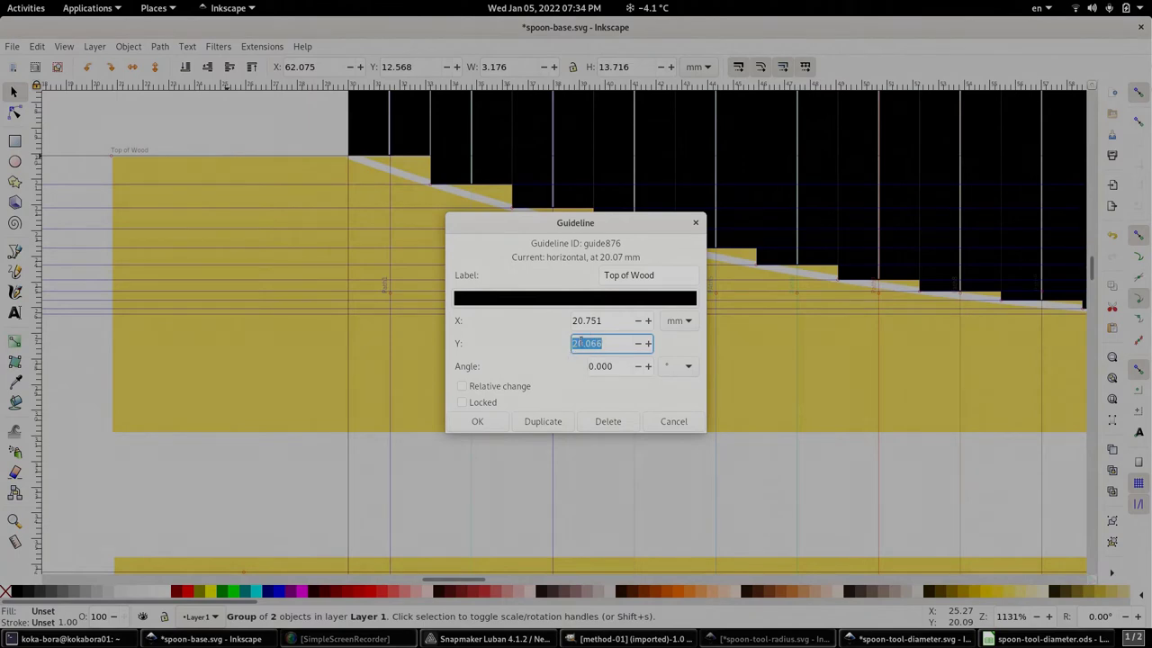
left_click(1041, 639)
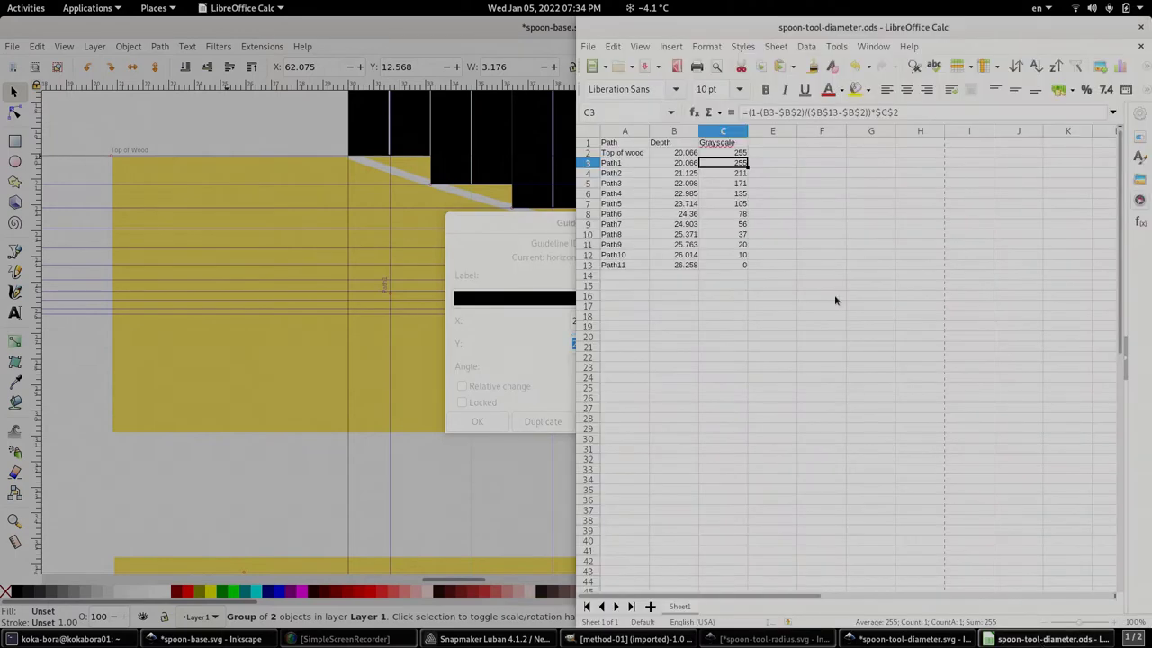
left_click(670, 162)
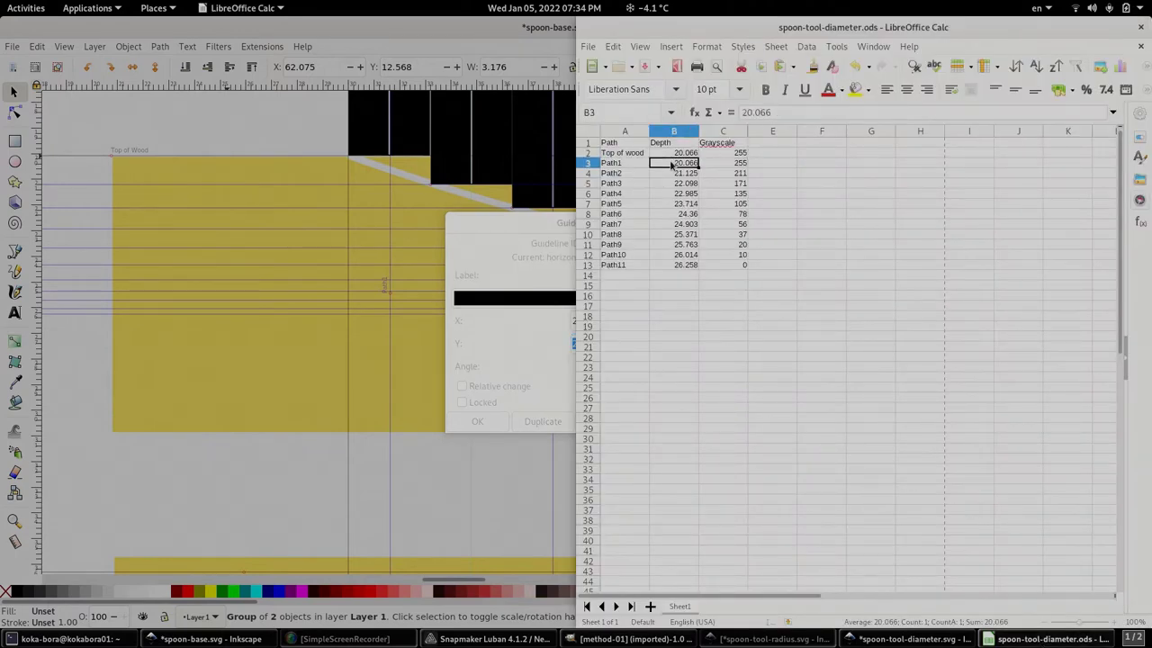
key("Down")
key("Down")
key("Down")
key("Down")
key("Down")
key("Down")
key("Down")
key("Down")
key("Down")
key("Down")
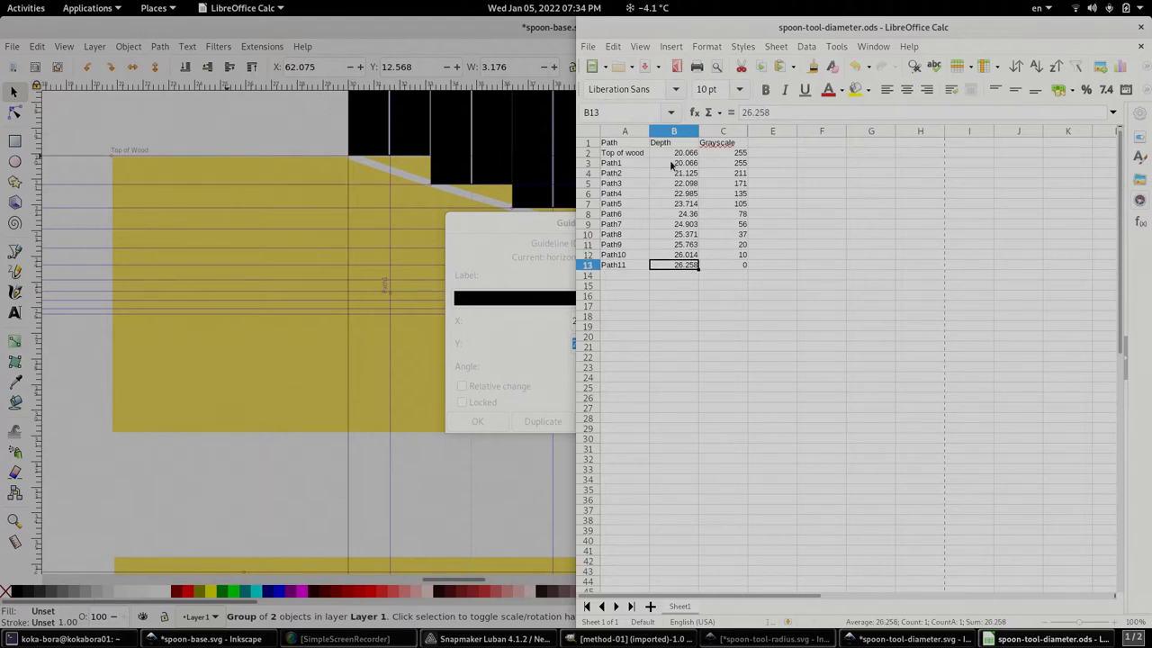
key("Up")
key("Up")
key("Up")
key("Up")
key("Up")
key("Up")
key("Up")
key("Up")
key("Up")
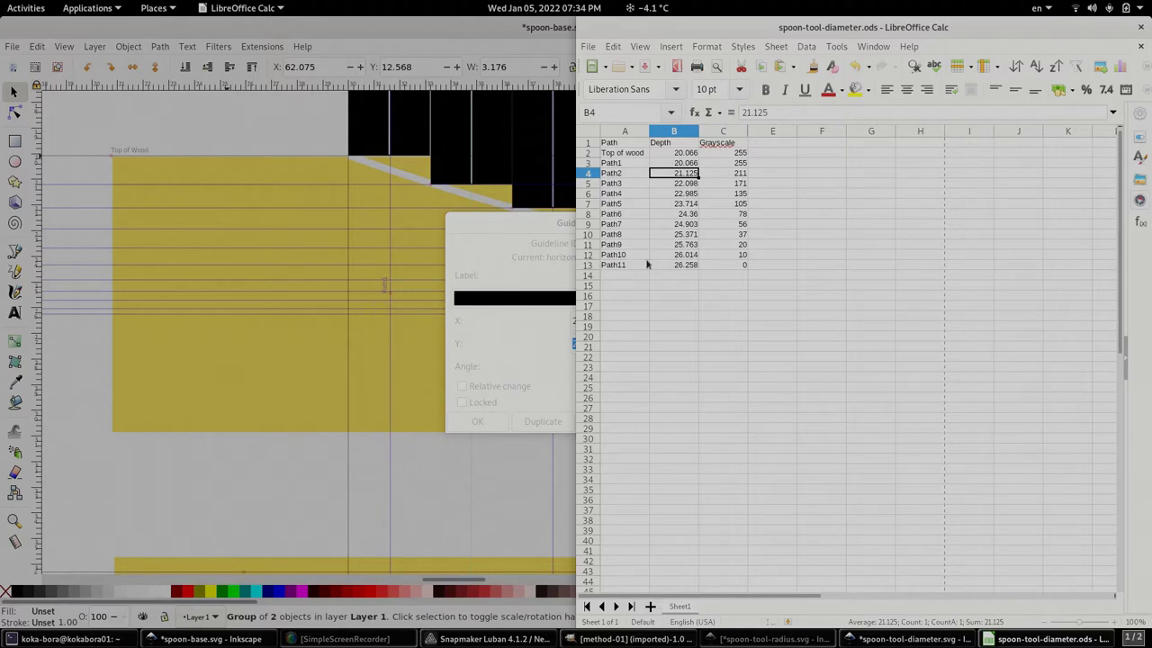
left_click(742, 164)
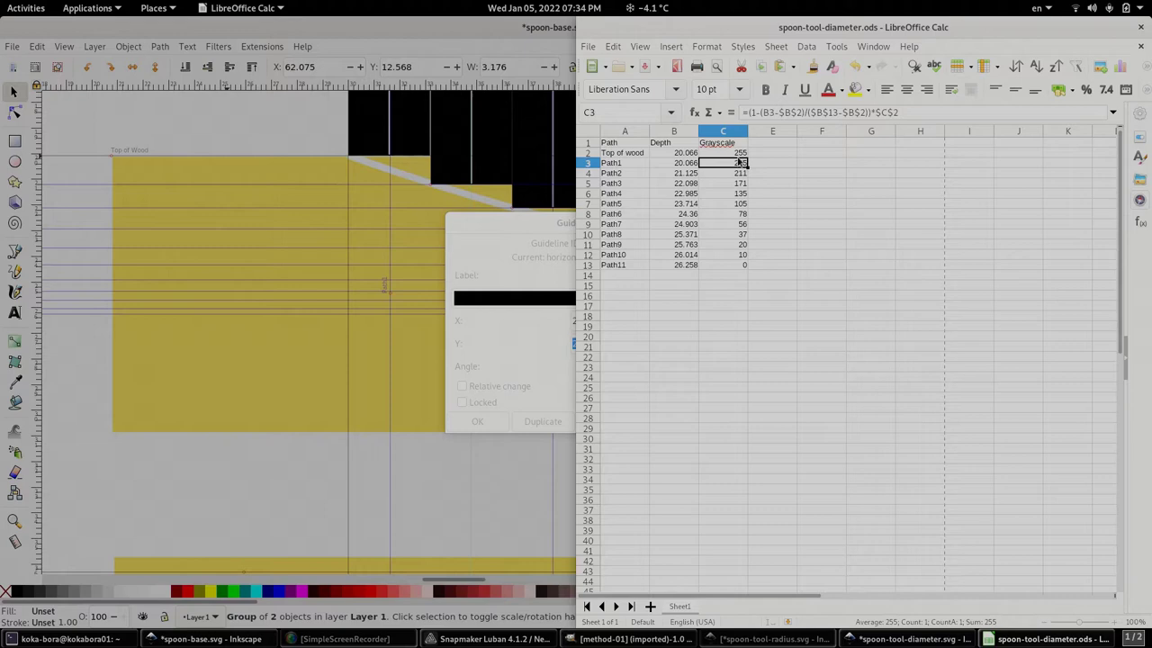
- Close the Guideline dialog and paste the rectangle pair beside the oval outline at X 84.987, Y 45.190 mm
left_click(375, 472)
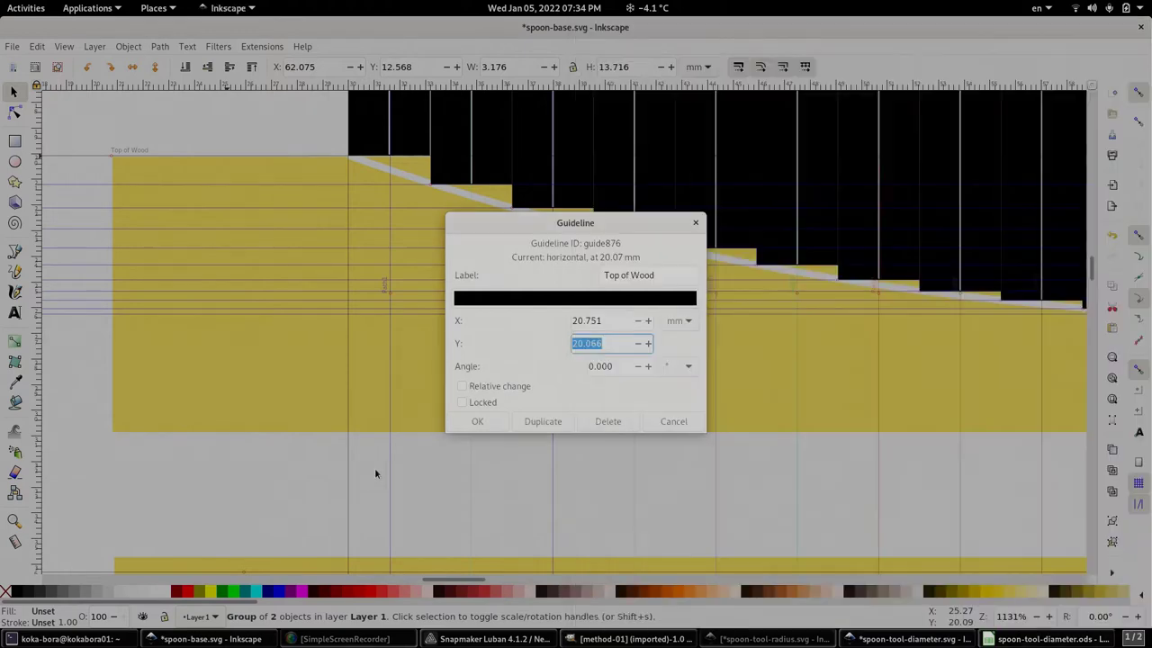
left_click(645, 421)
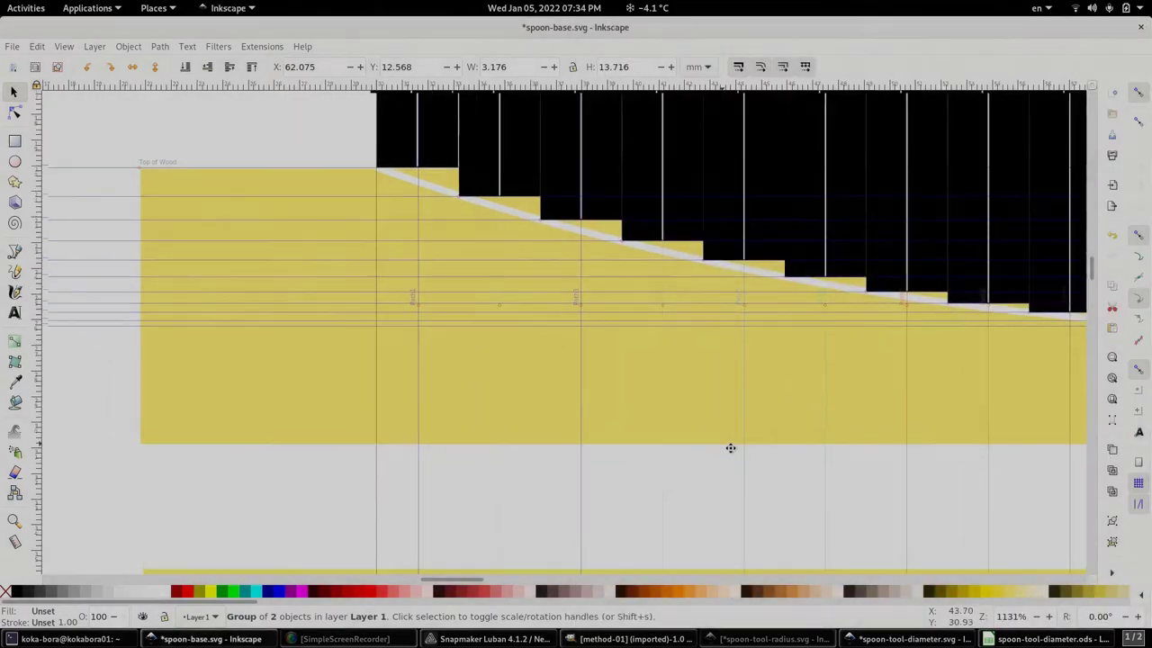
left_click_drag(730, 450, 60, 391)
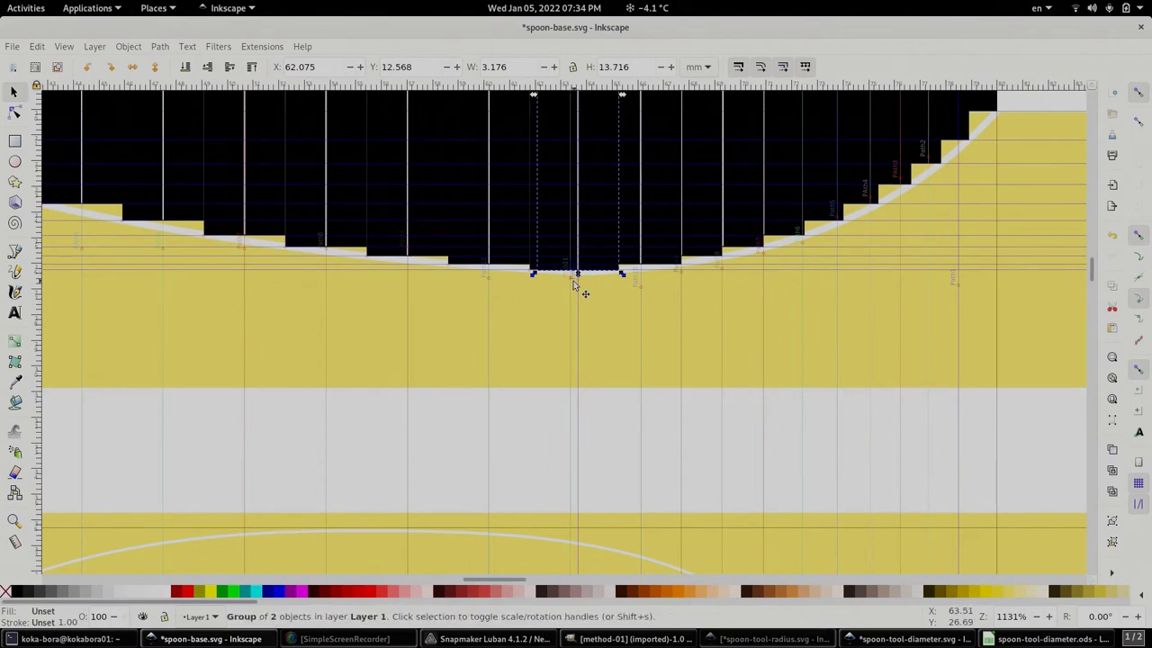
key("alt+Tab")
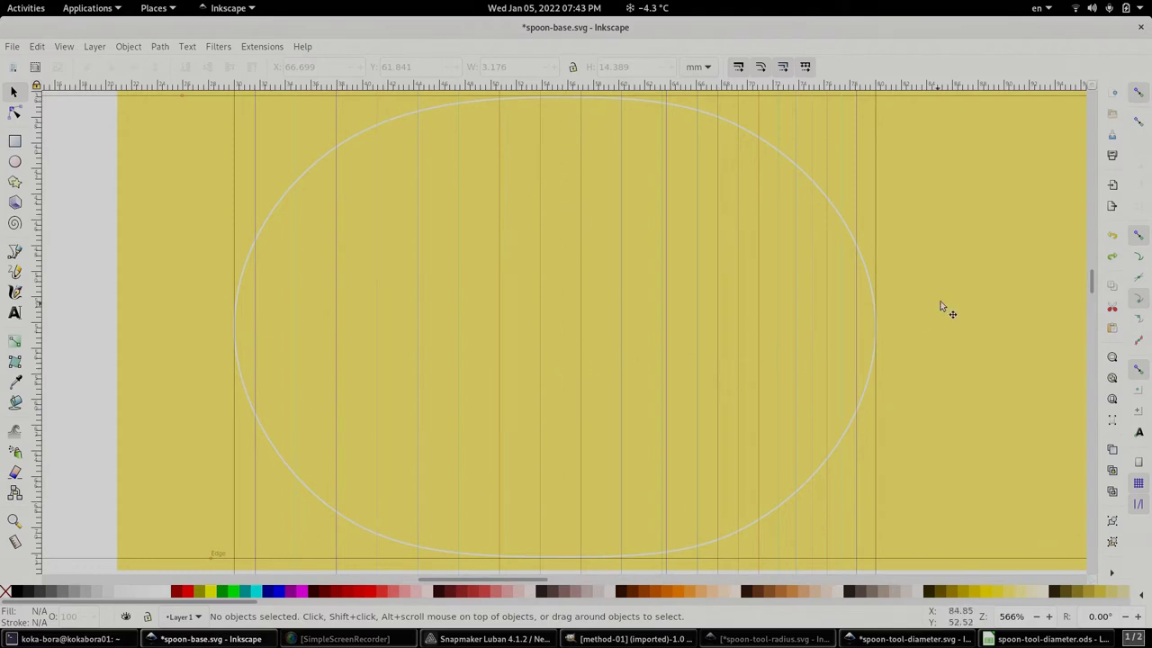
key("ctrl+v")
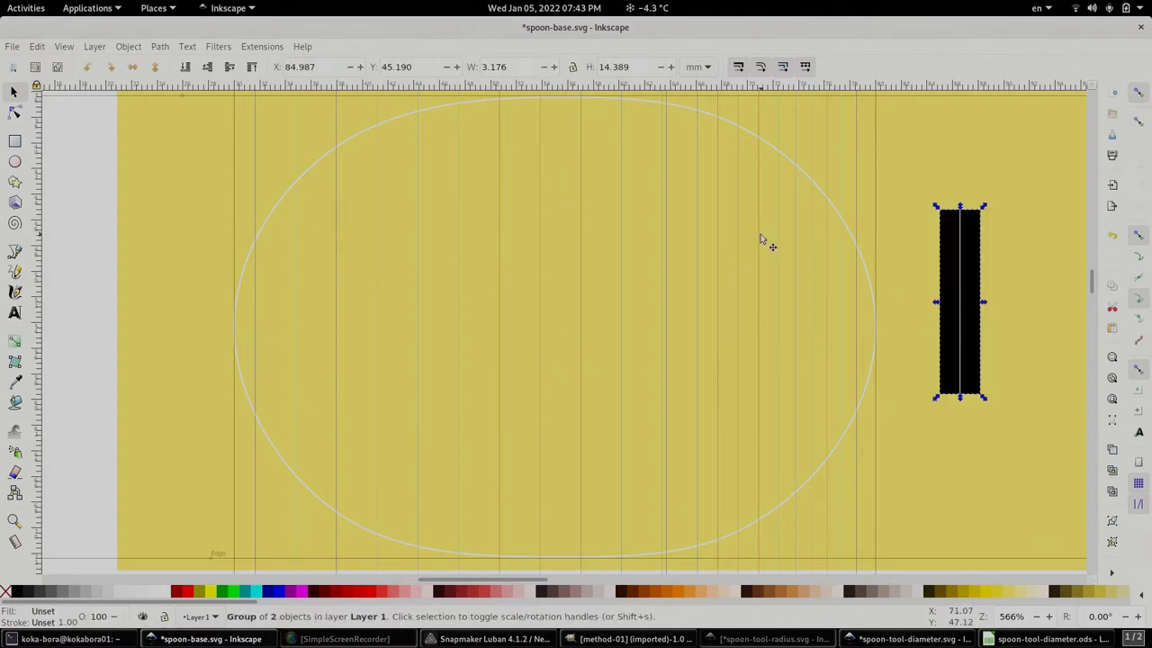
- Rotate the pasted pair 90°, use it to place two horizontal guides at the oval's top, then delete it
left_click(87, 67)
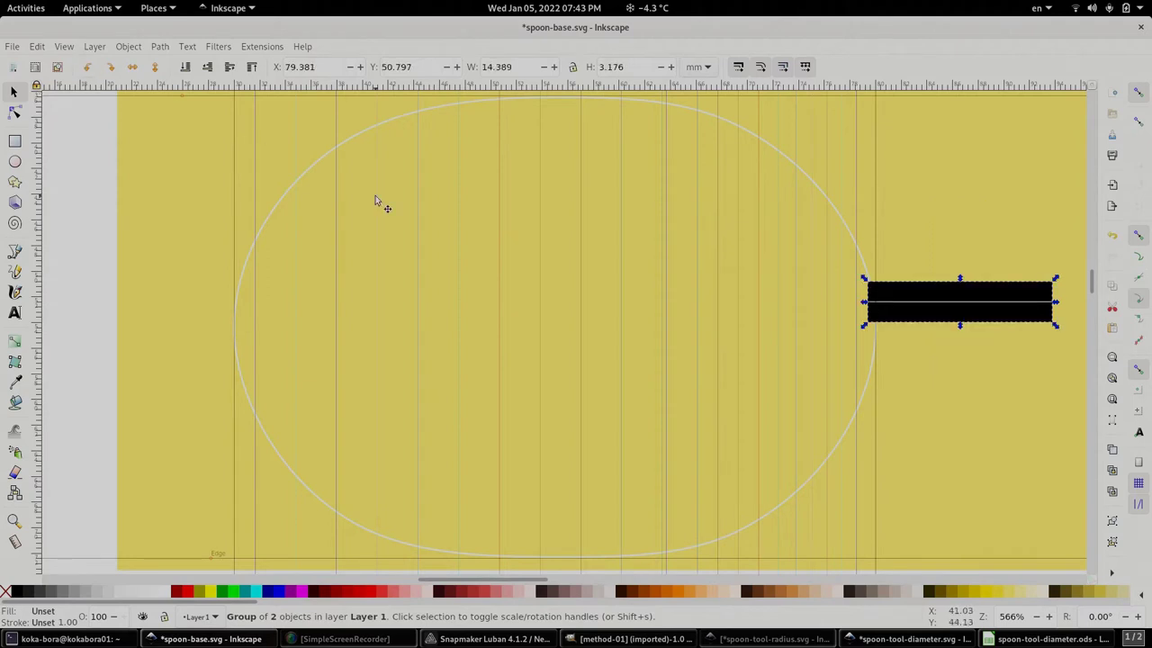
left_click_drag(916, 292, 923, 100)
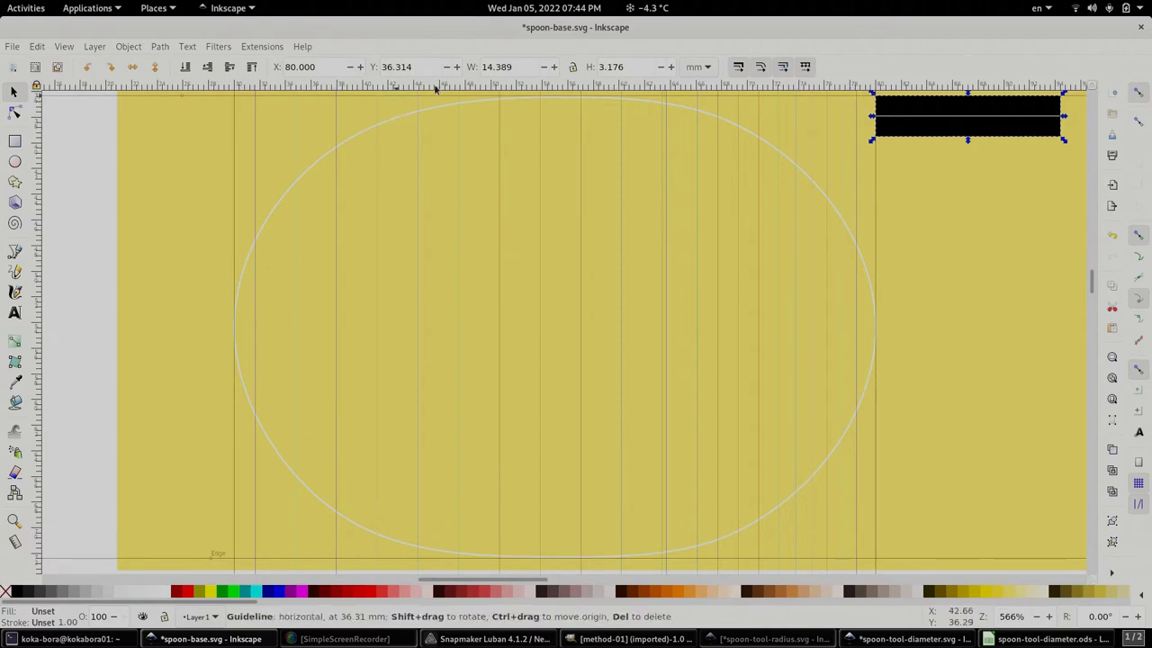
left_click_drag(861, 88, 903, 528)
left_click_drag(870, 87, 868, 543)
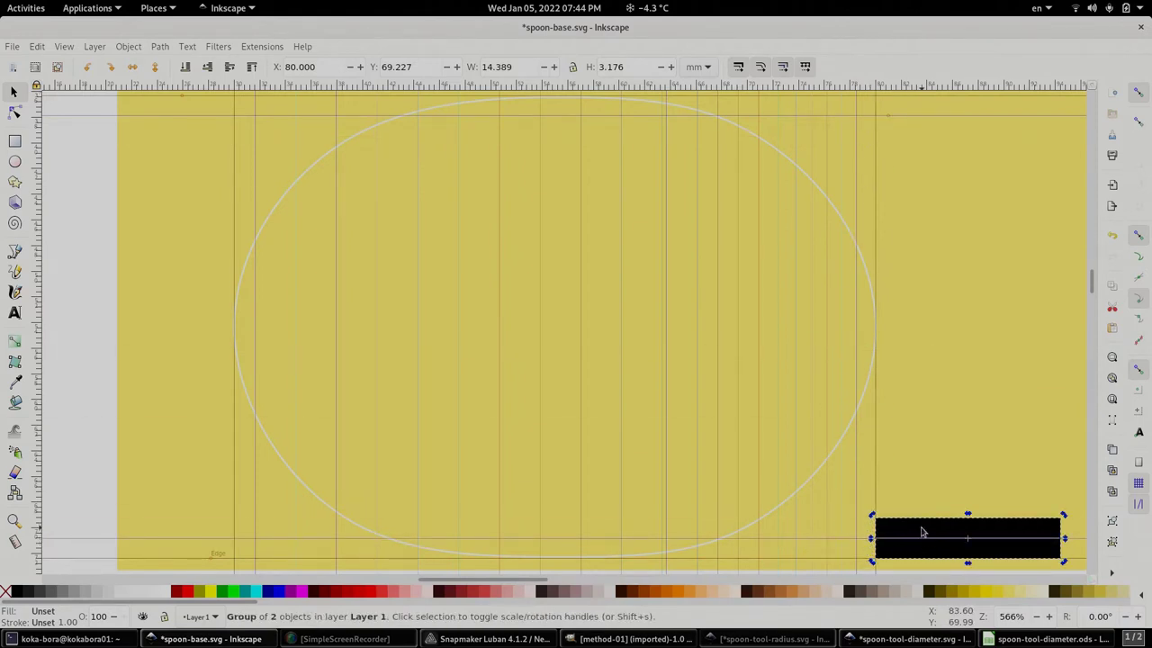
key("Delete")
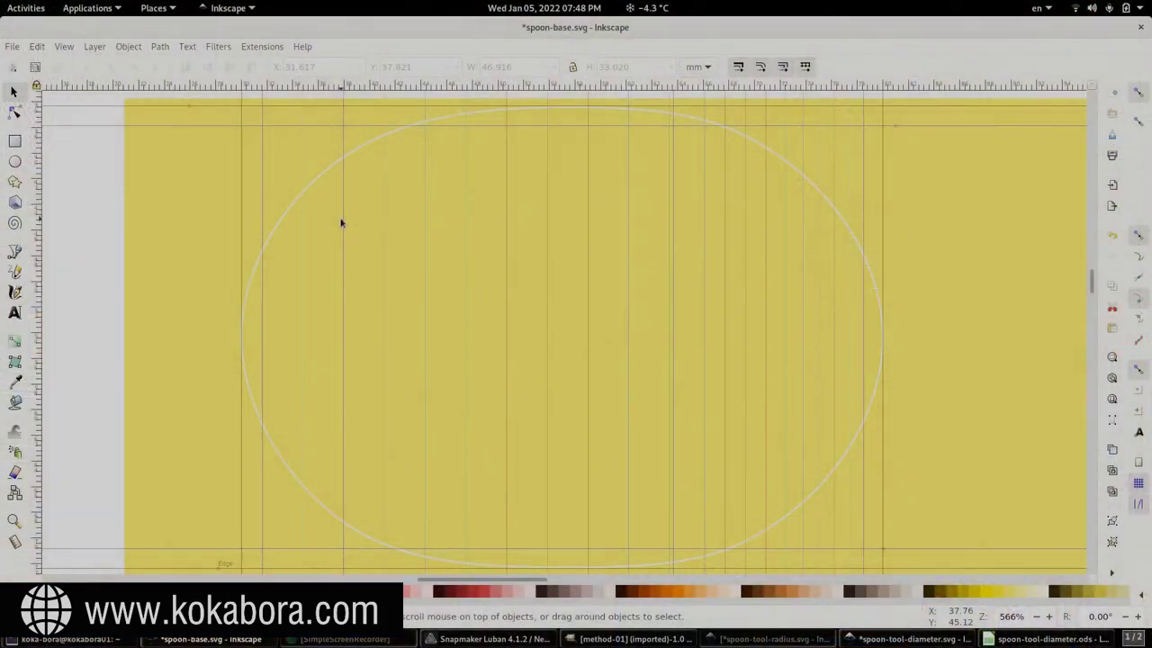
- Convert the oval spoon outline to a path
left_click(320, 178)
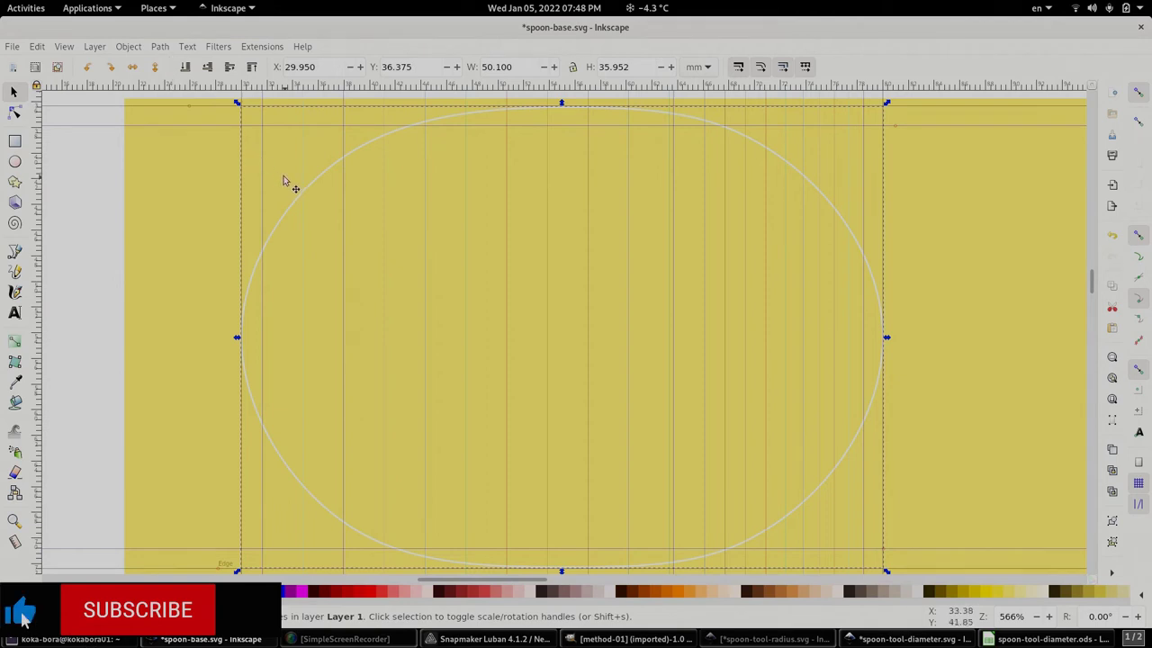
left_click(160, 47)
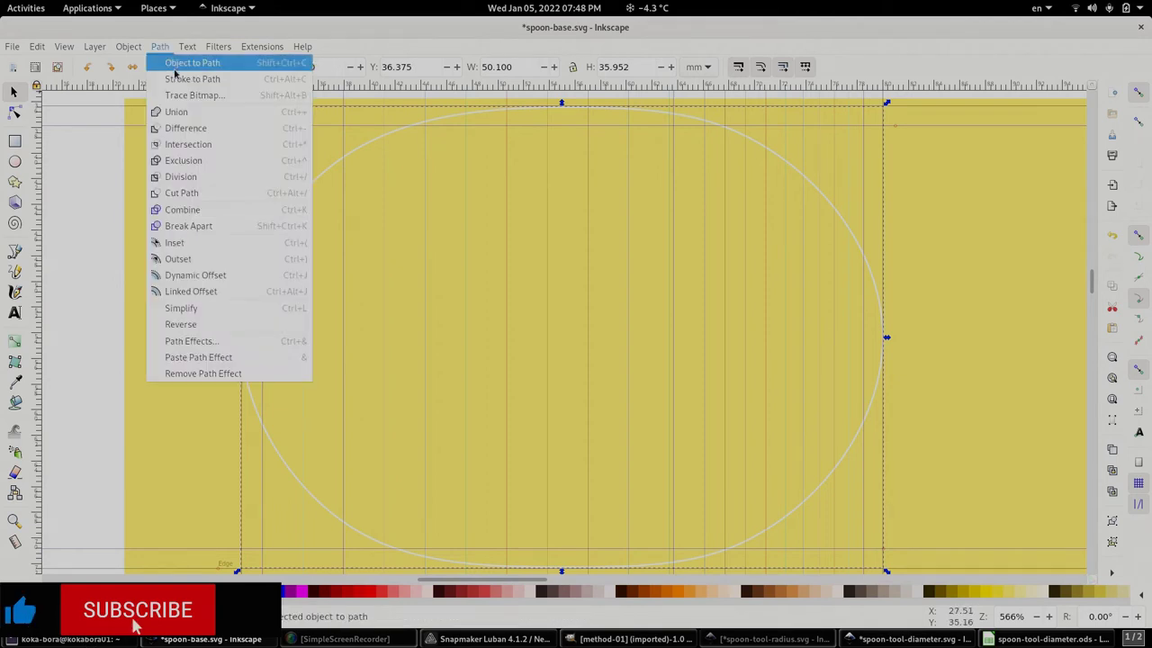
left_click(180, 67)
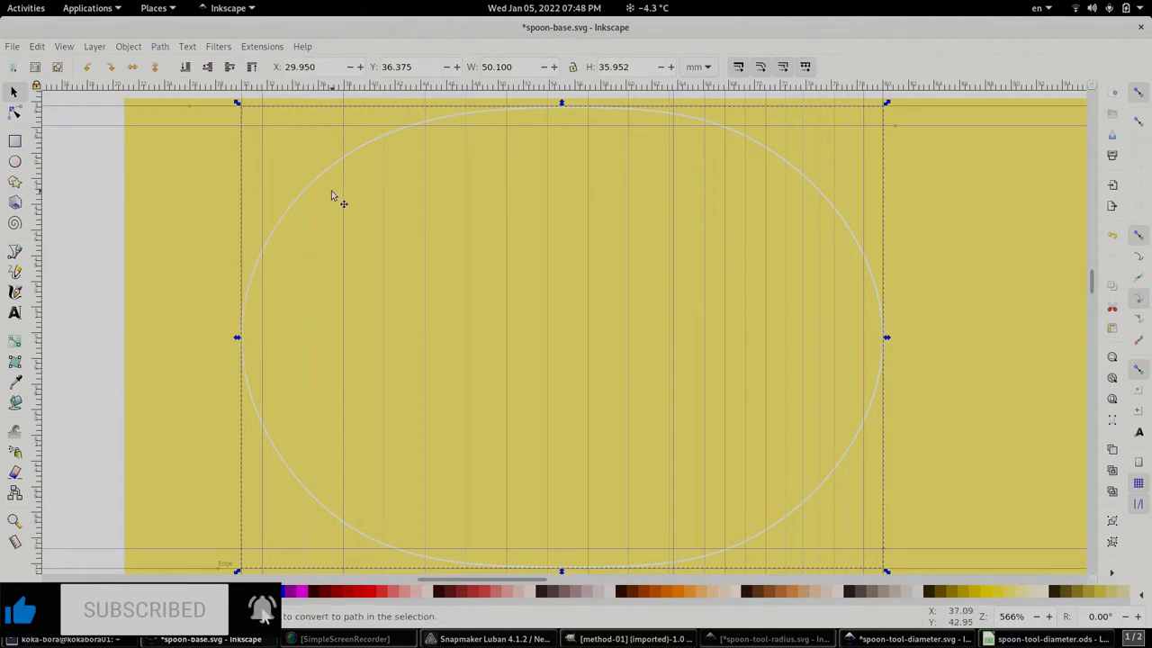
- Paste an ellipse copy over the original and shrink it to the guides, 46.972 × 32.949 mm
key("ctrl+v")
left_click_drag(565, 297, 779, 442)
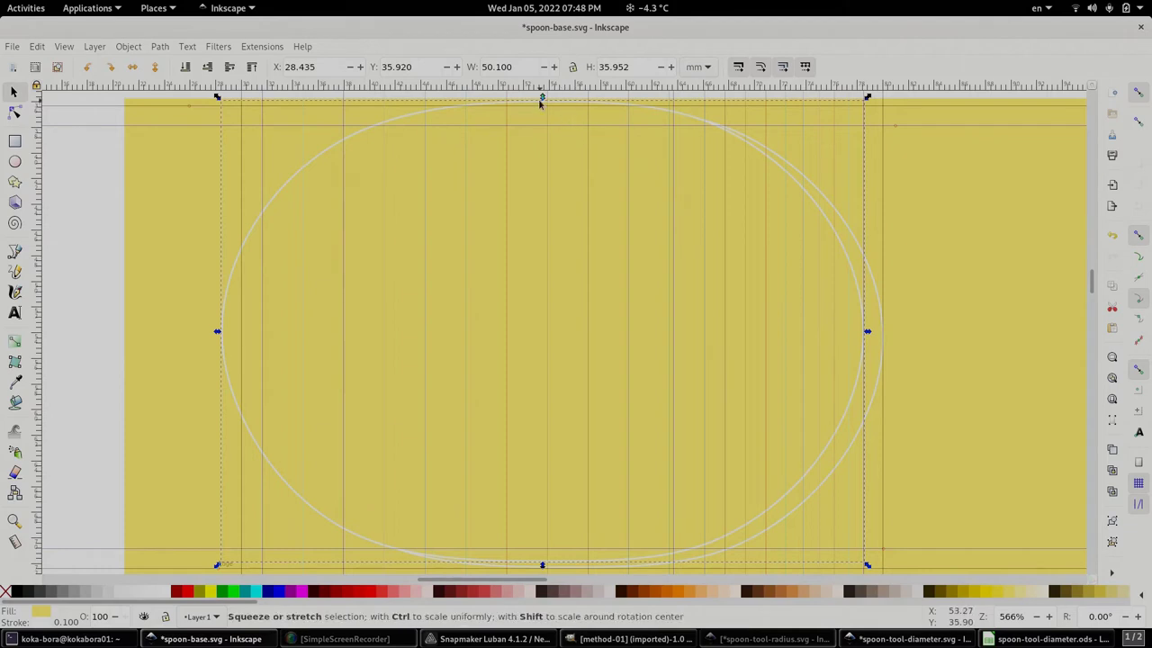
mouse_move(541, 101)
left_mouse_down()
mouse_move(548, 130)
mouse_move(543, 122)
left_mouse_up()
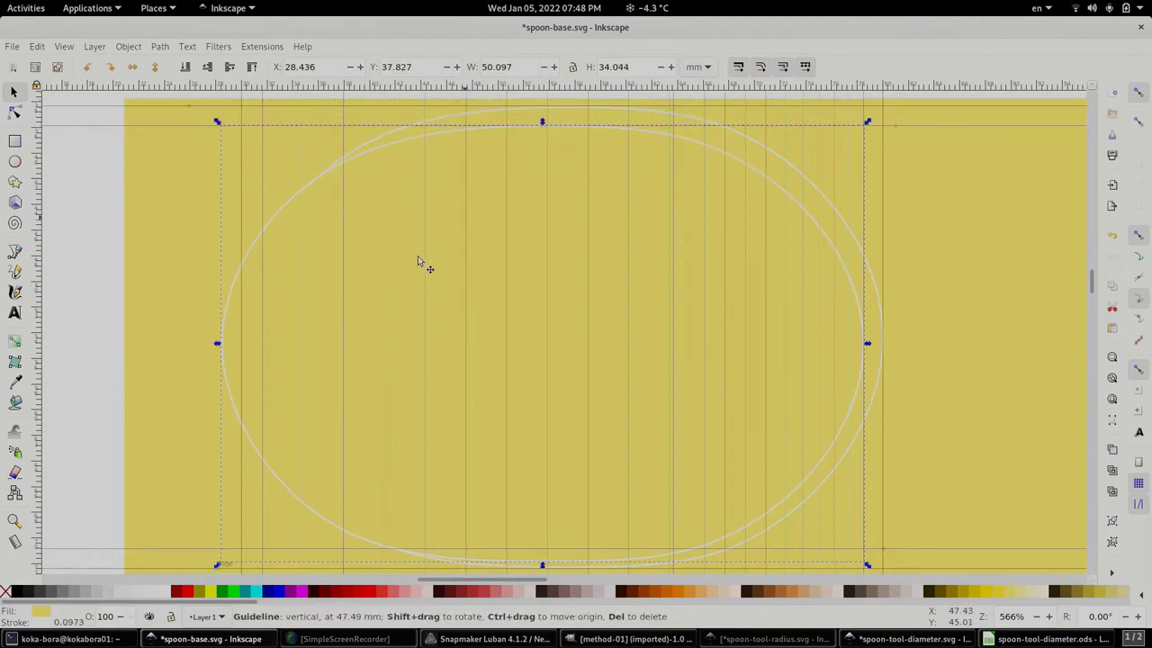
left_click_drag(218, 344, 260, 345)
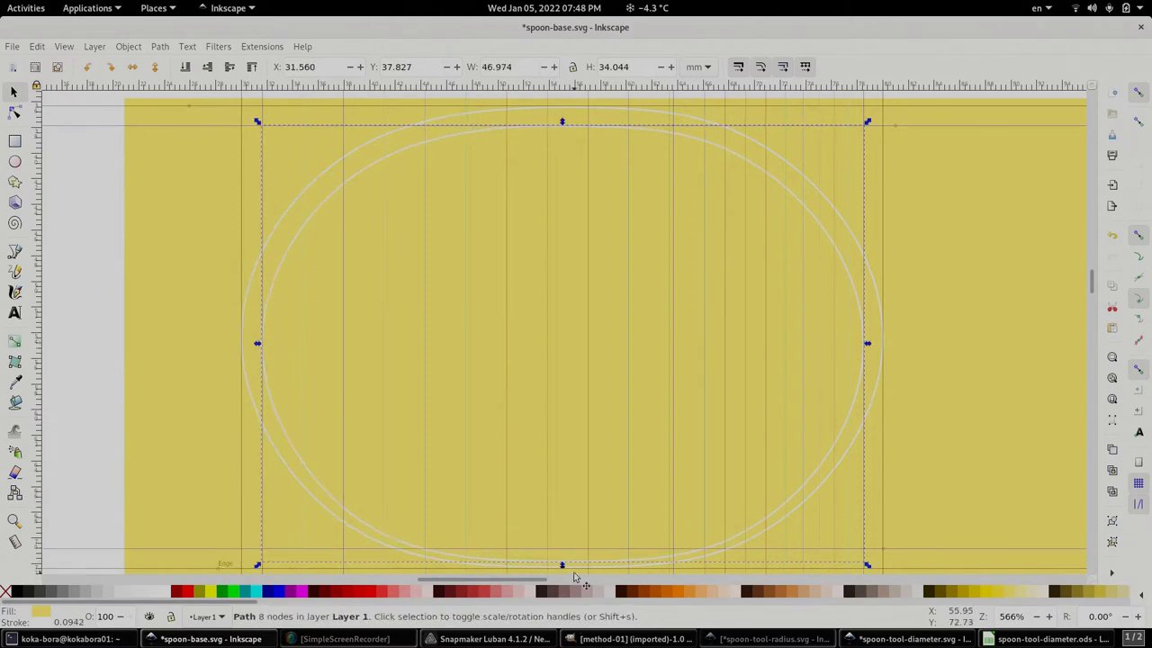
left_click_drag(562, 569, 561, 549)
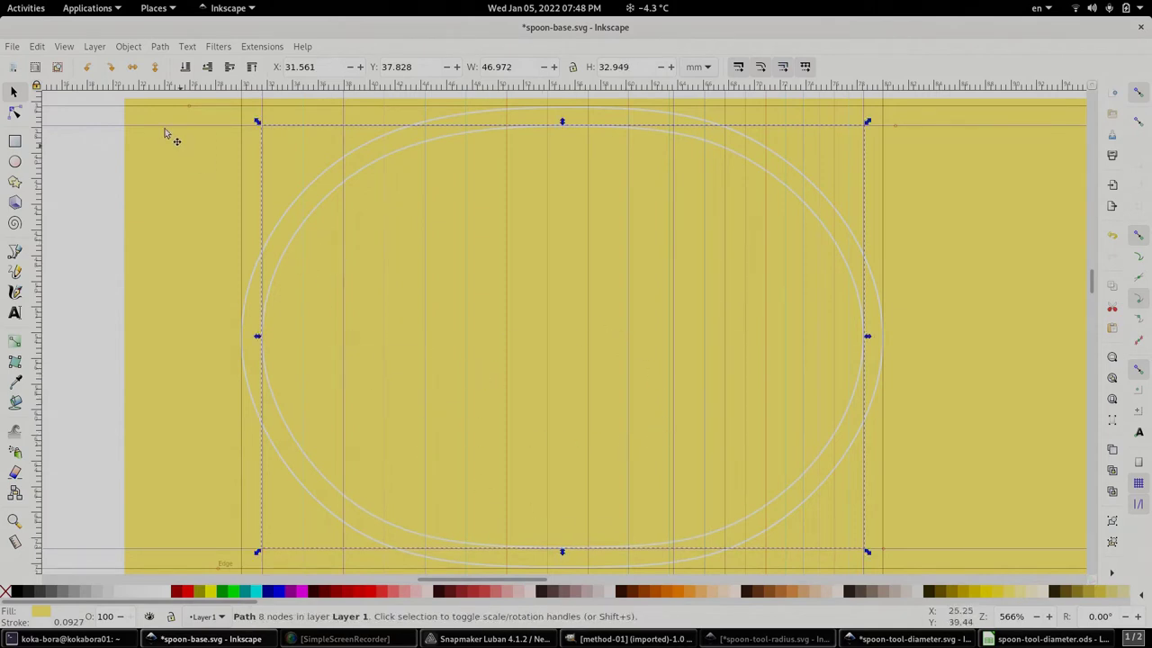
left_click(139, 47)
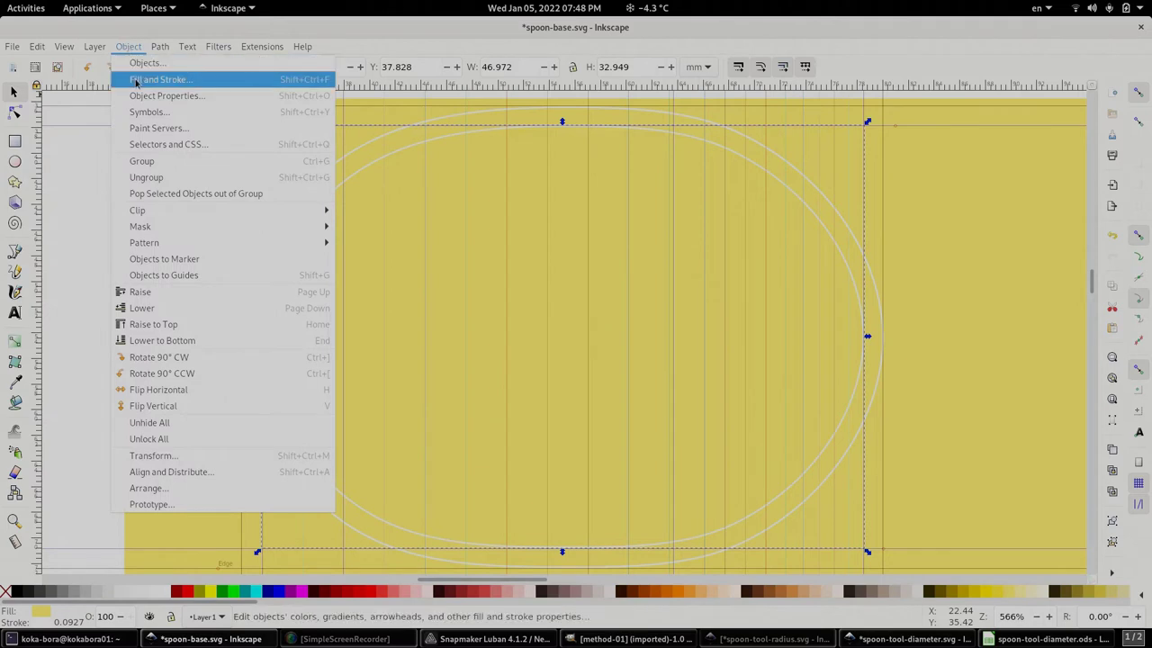
- Fill the inner ellipse copy white by setting its green and blue values to 255
left_click(137, 79)
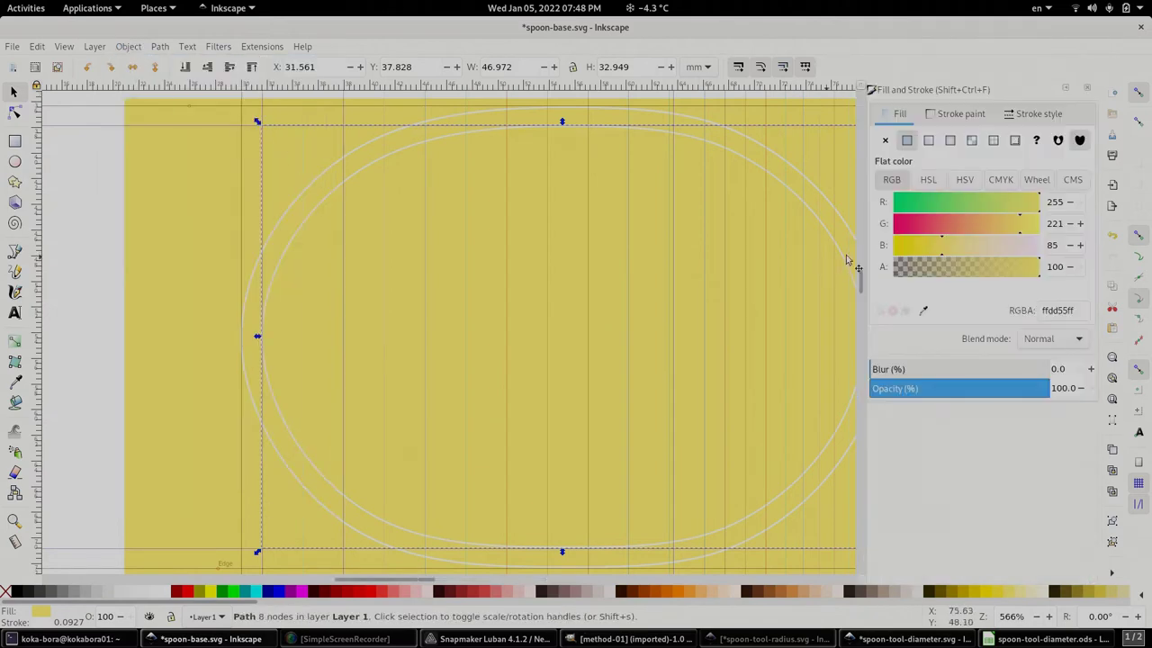
double_click(1056, 221)
type("2")
key("Tab")
type("255")
key("Tab")
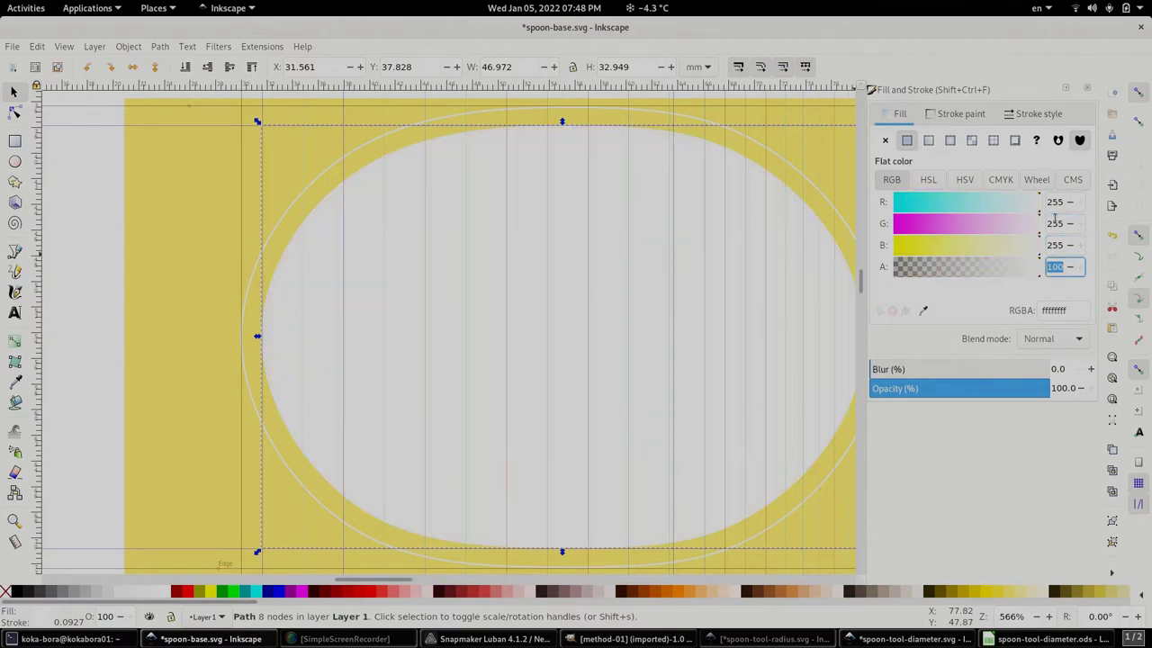
left_click(959, 115)
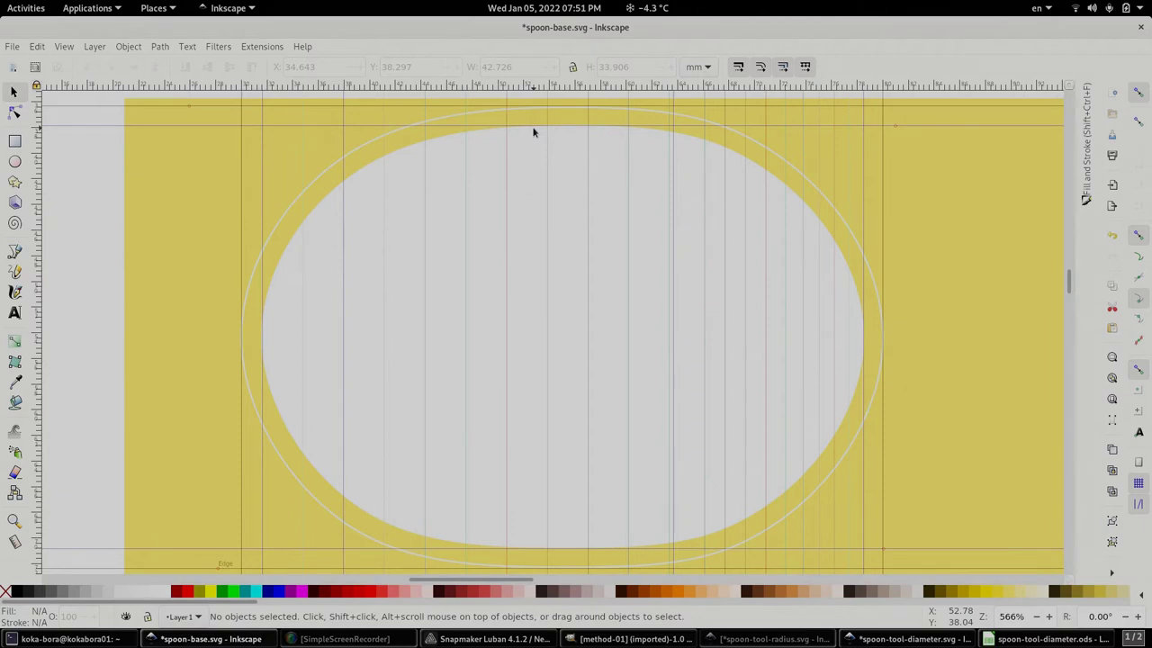
- Paste another ellipse onto the guide and shrink it to 42.586 × 31.580 mm inside the white oval
key("ctrl+v")
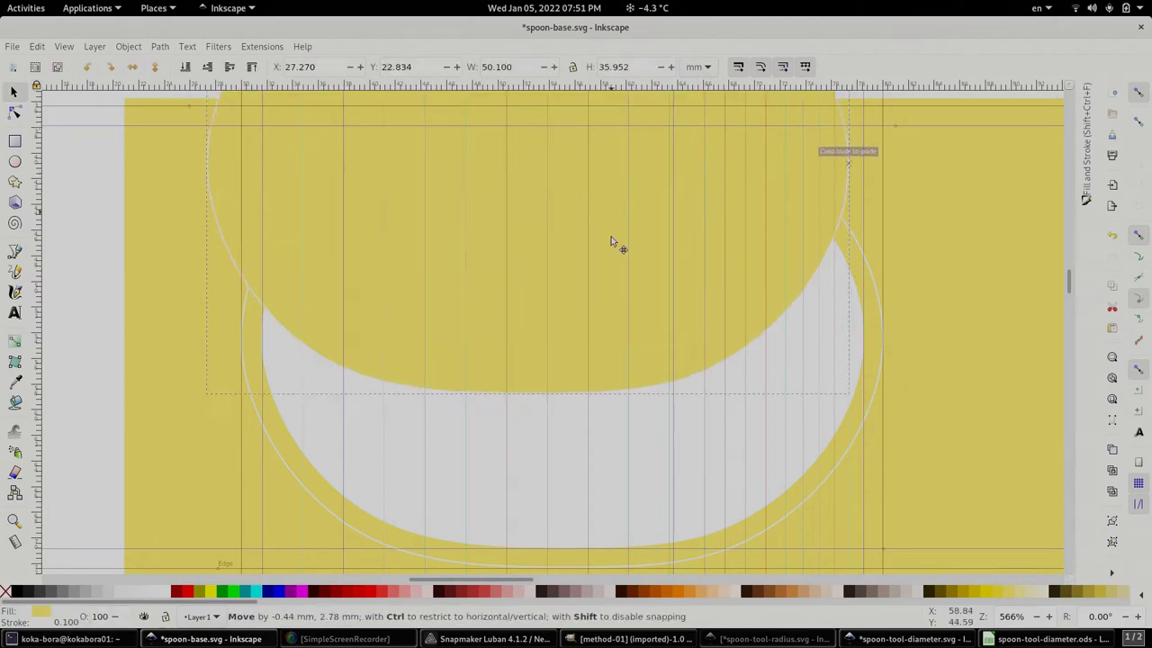
left_click_drag(611, 241, 606, 380)
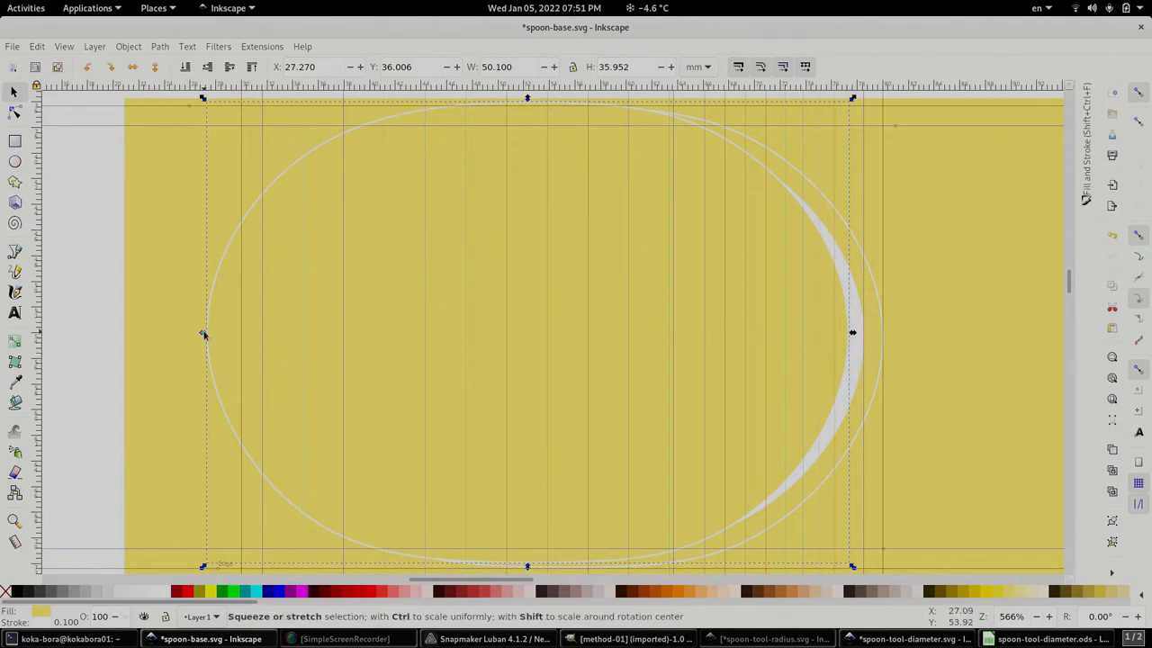
left_click_drag(204, 333, 300, 335)
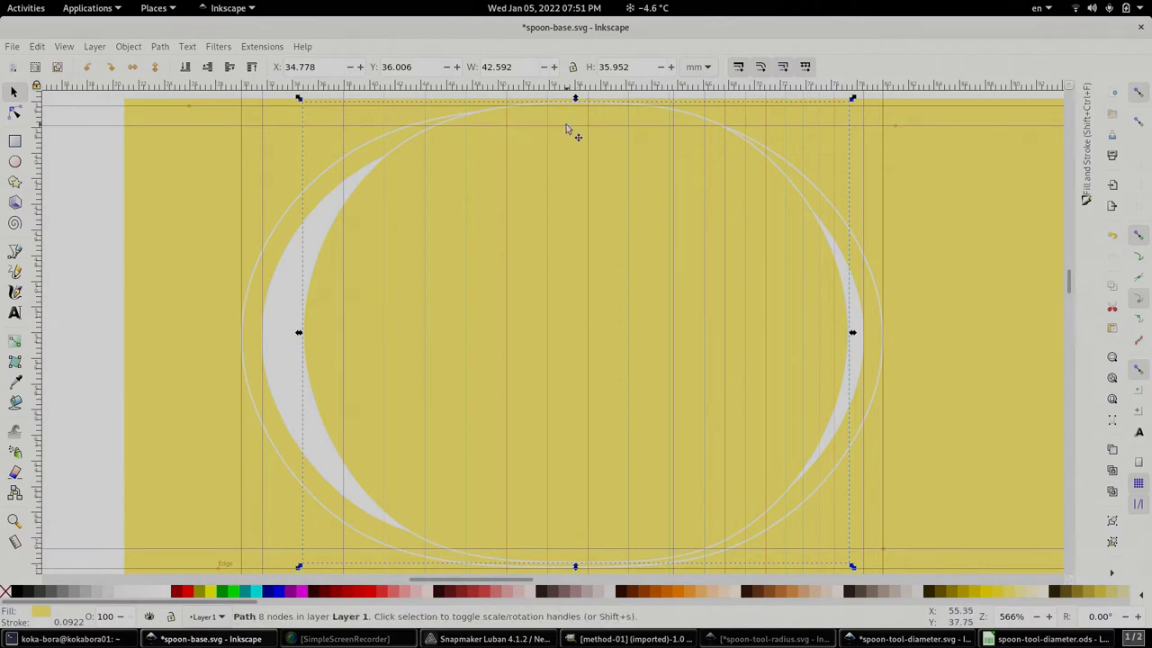
left_click_drag(576, 102, 577, 132)
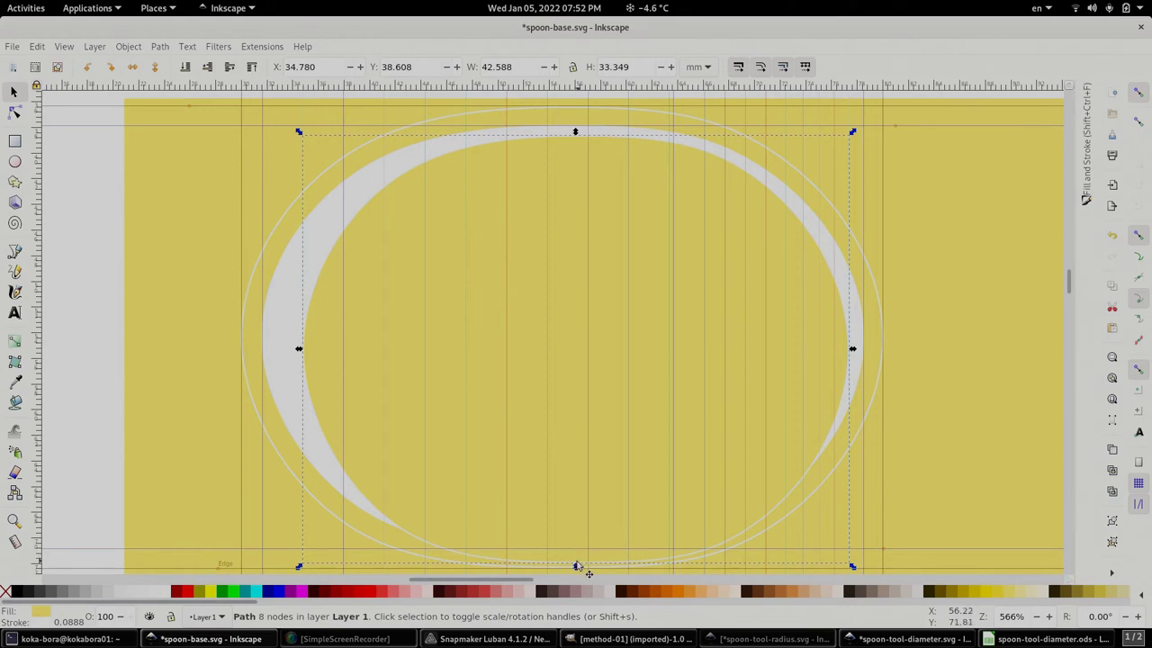
left_click_drag(577, 566, 577, 544)
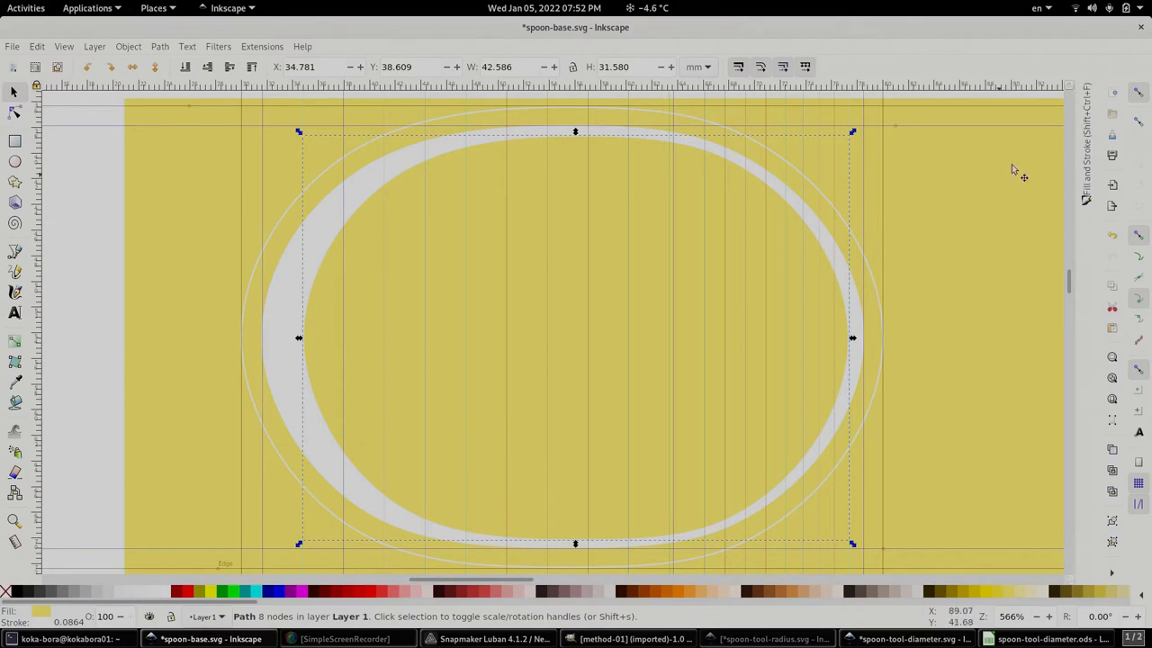
- Look up Path2's grey value in cell C4 and set the stroke to RGB 211, 211, 211
left_click(1087, 157)
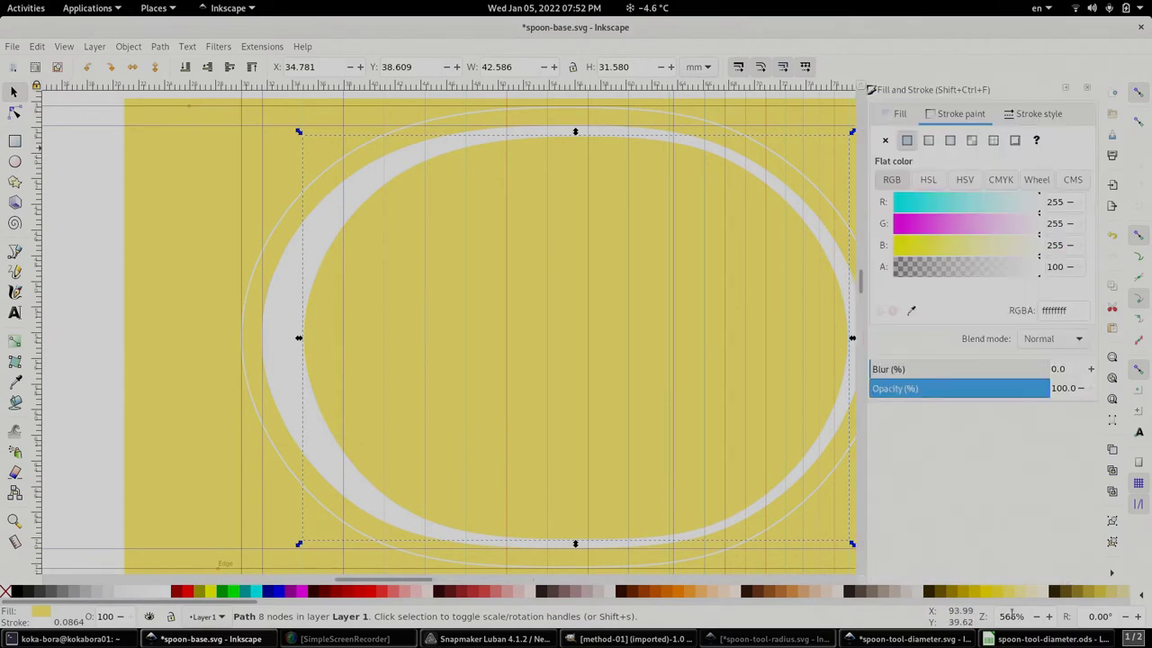
left_click(1017, 639)
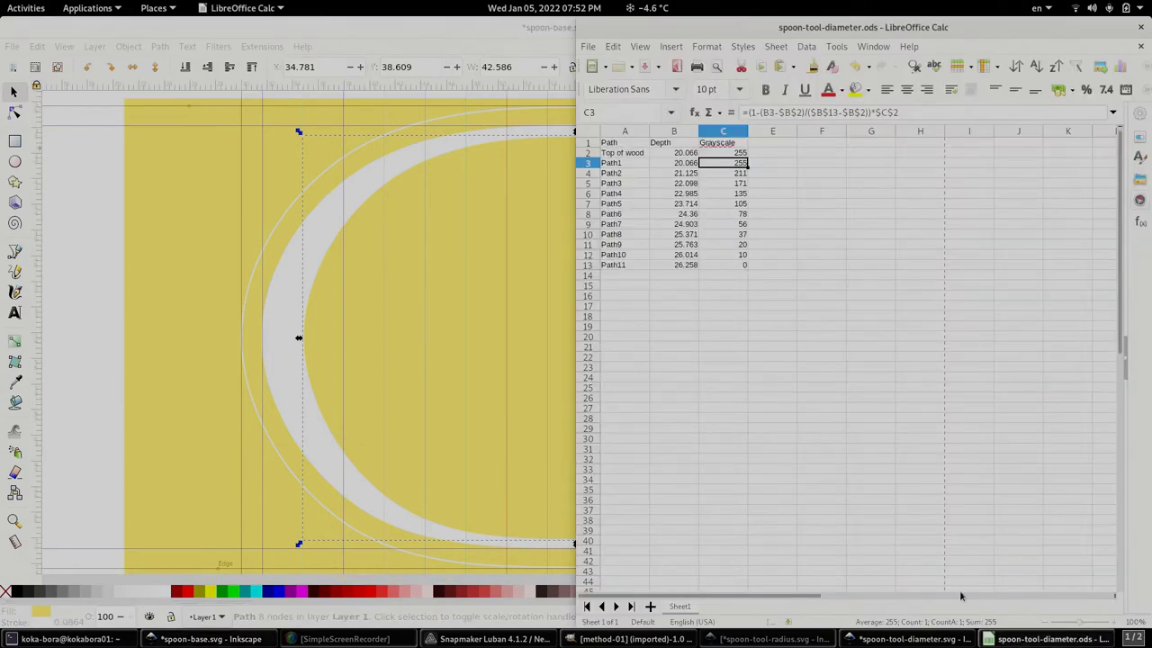
left_click(739, 174)
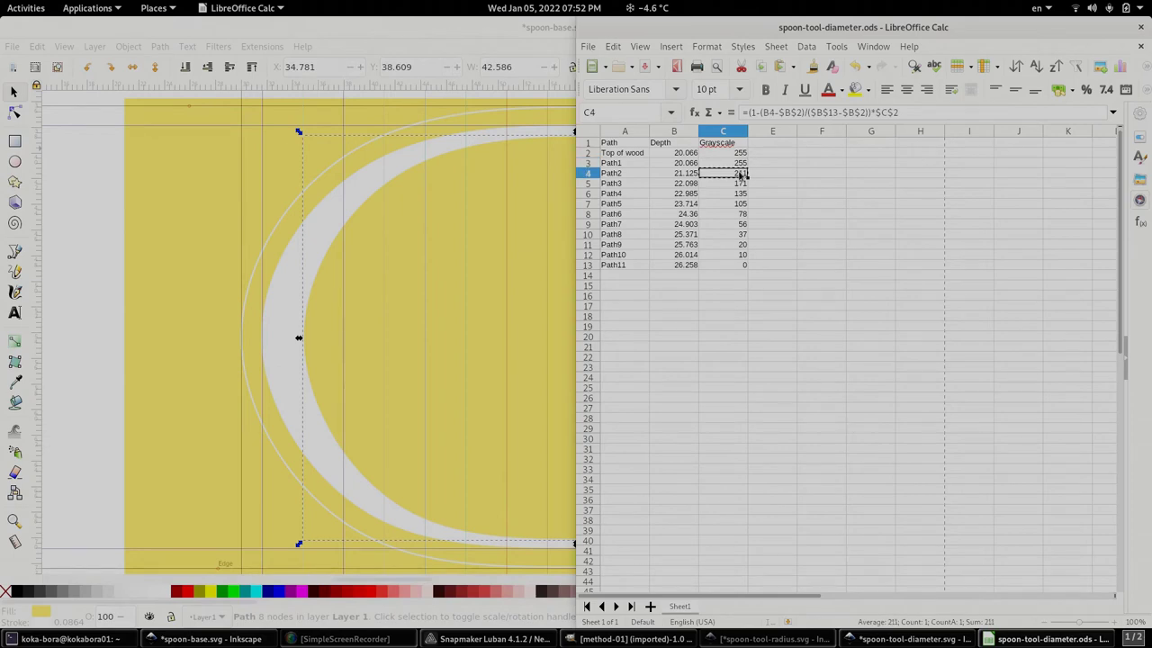
key("alt+Tab")
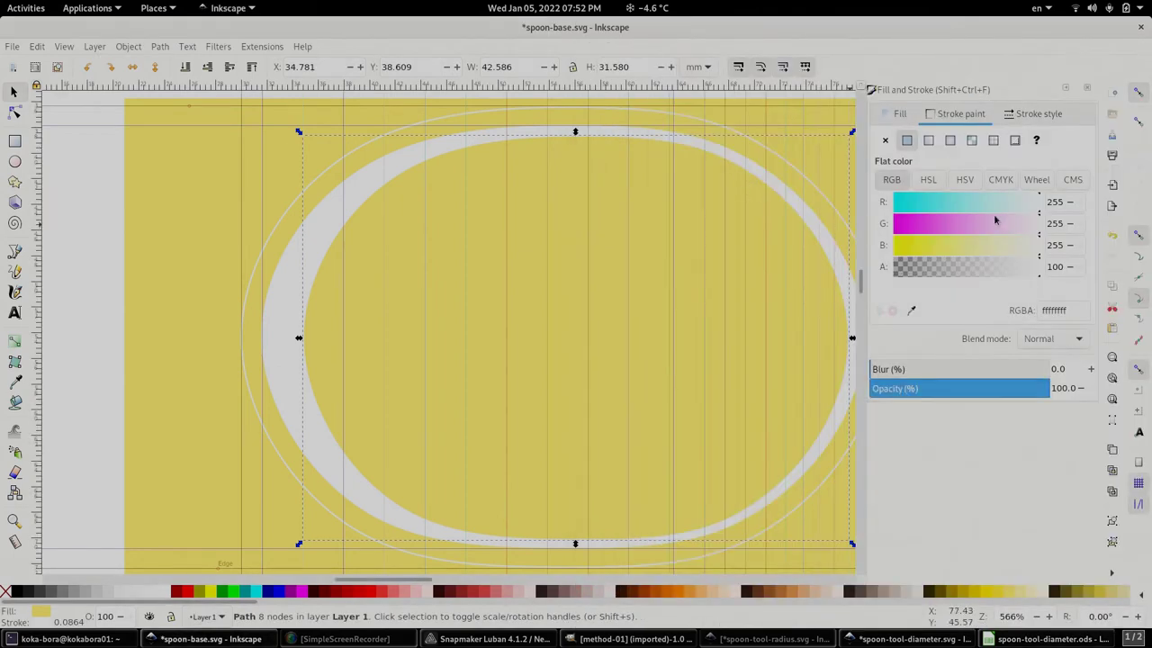
double_click(1059, 205)
type("11")
double_click(1056, 224)
type("211")
double_click(1048, 244)
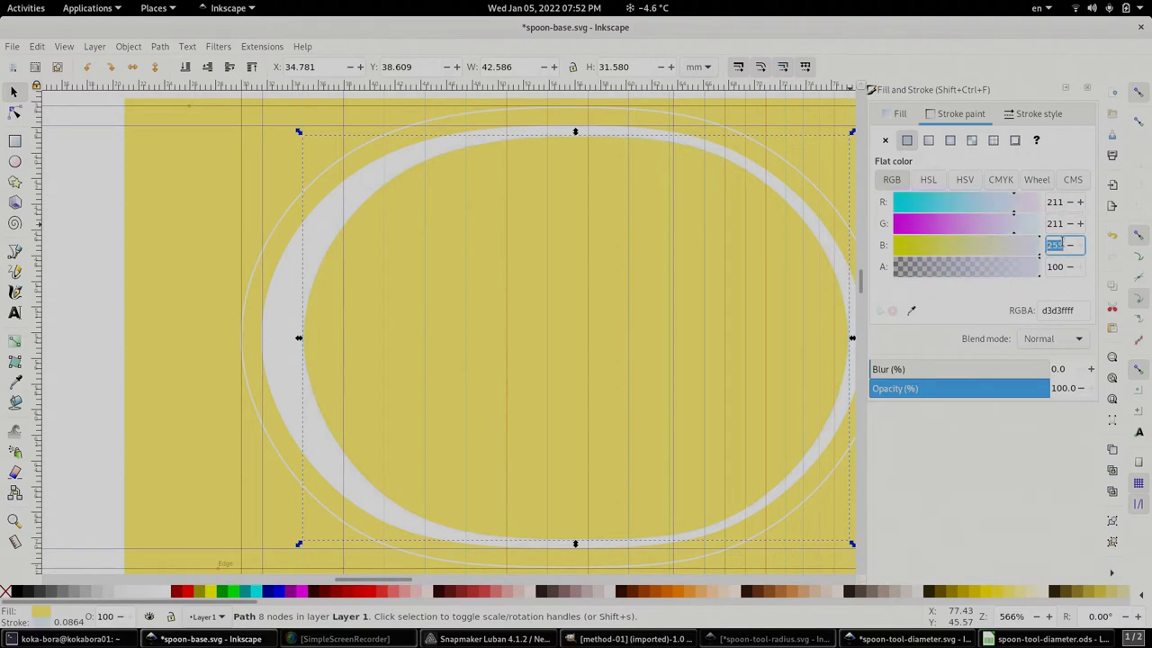
type("211")
- Set the inner ellipse's fill to RGB 211, 211, 211
left_click(899, 113)
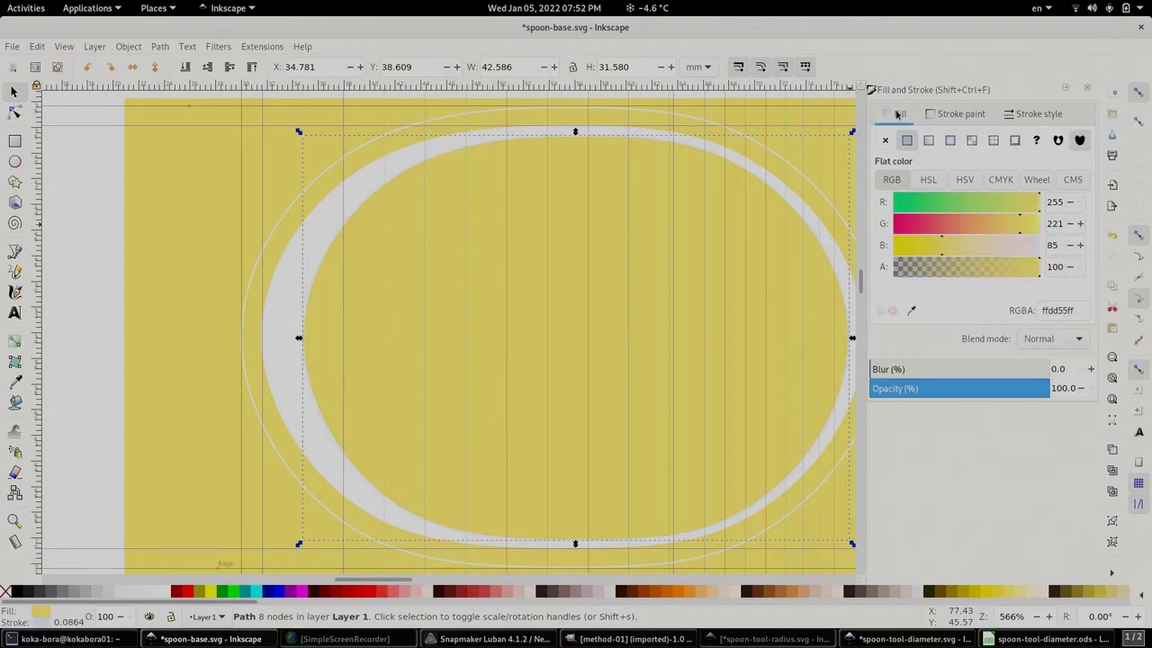
double_click(1055, 202)
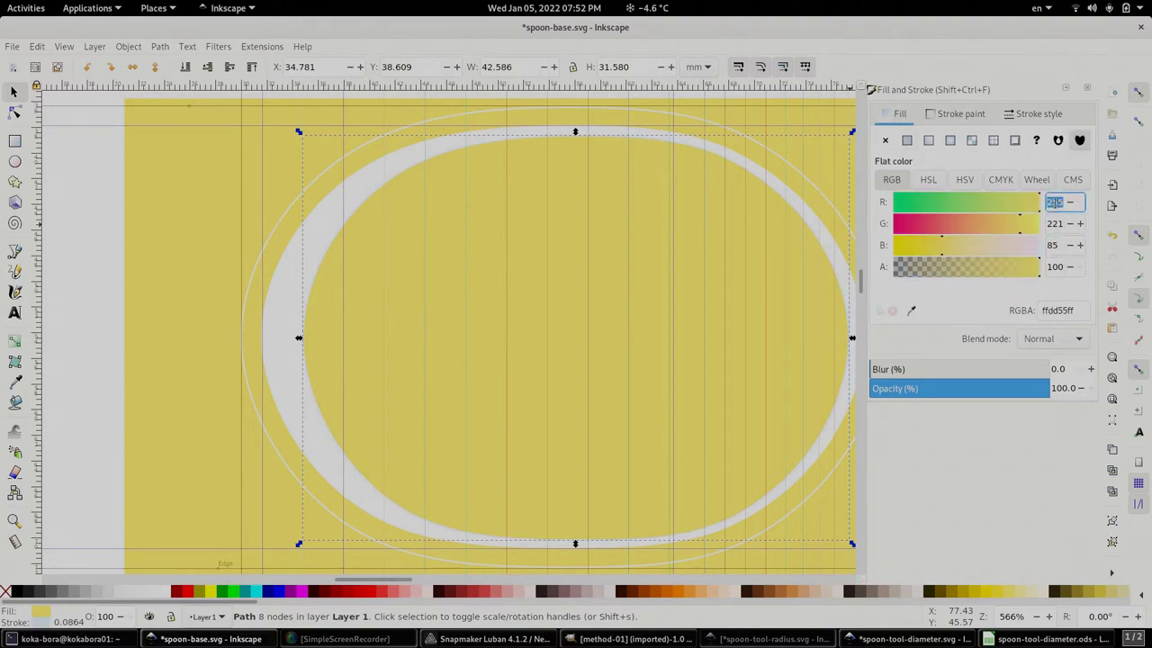
type("211")
double_click(1055, 224)
type("211")
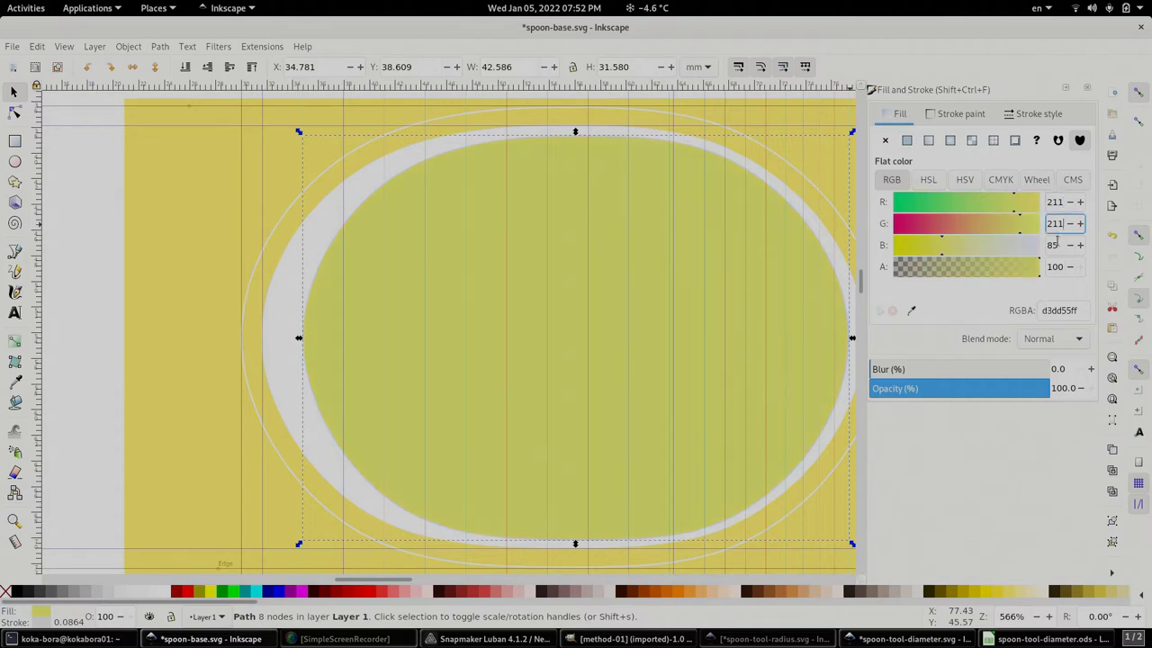
double_click(1054, 244)
type("211")
key("Tab")
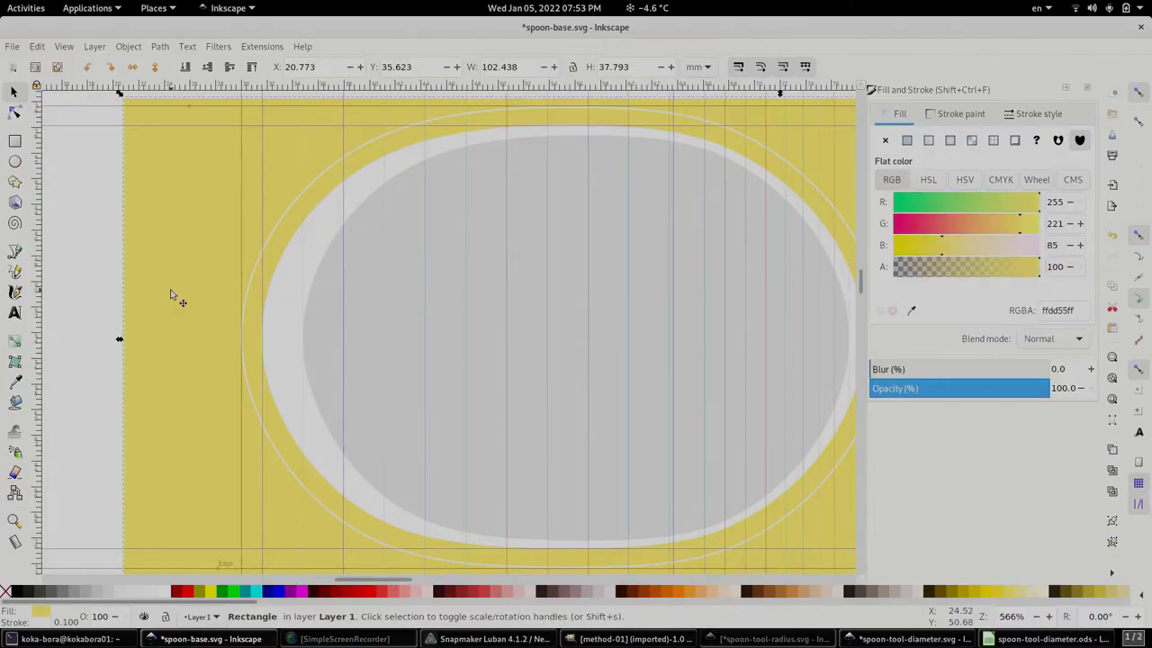
- Select the inner yellow path and fill it with grey 171
key("F12")
left_click(552, 342)
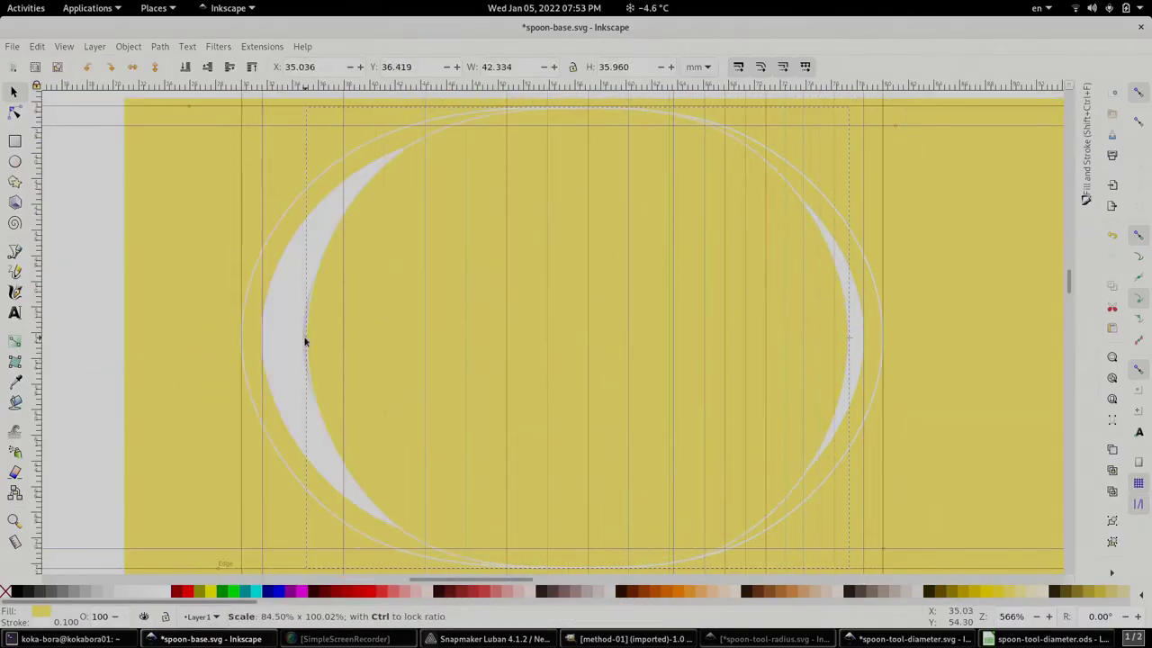
left_click(631, 317)
mouse_move(1073, 173)
left_click(1059, 198)
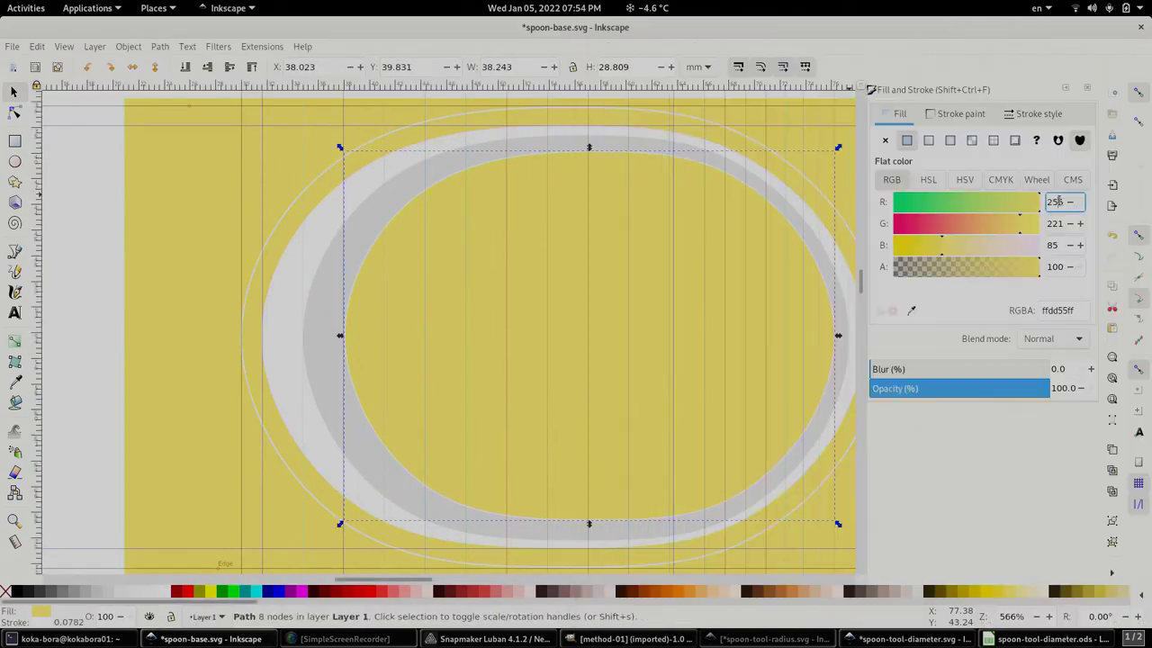
type("171")
key("Tab")
type("171")
key("Tab")
type("171")
- Place a smaller yellow copy on top and check the next grey value in the spreadsheet
key("Page_Down")
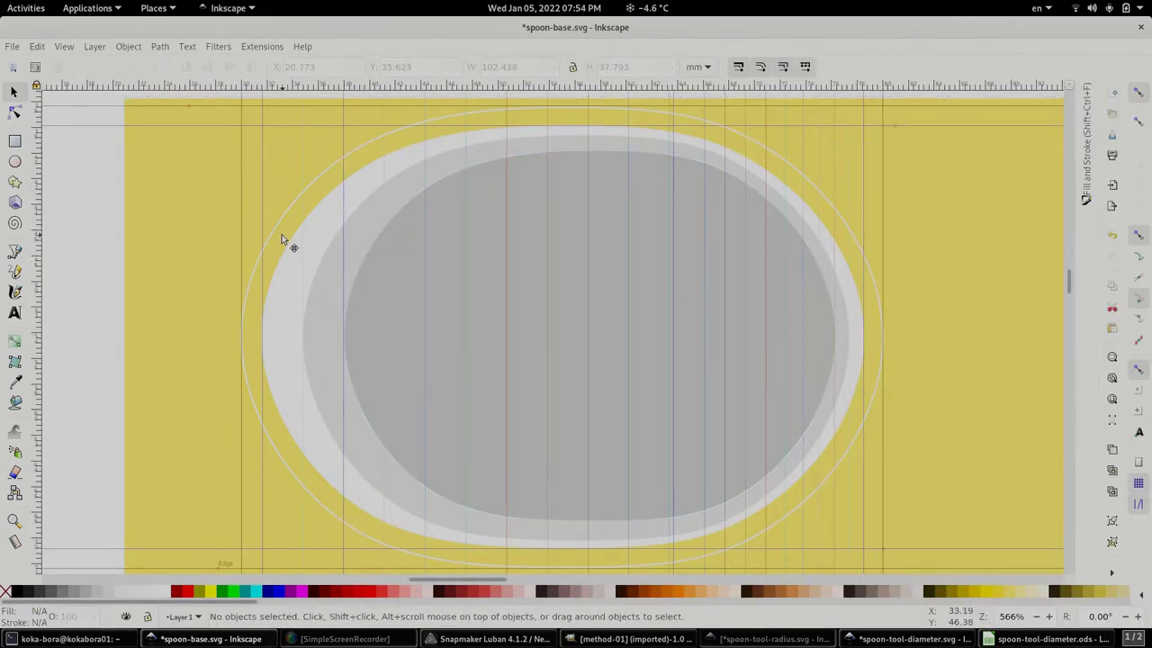
left_click(558, 465)
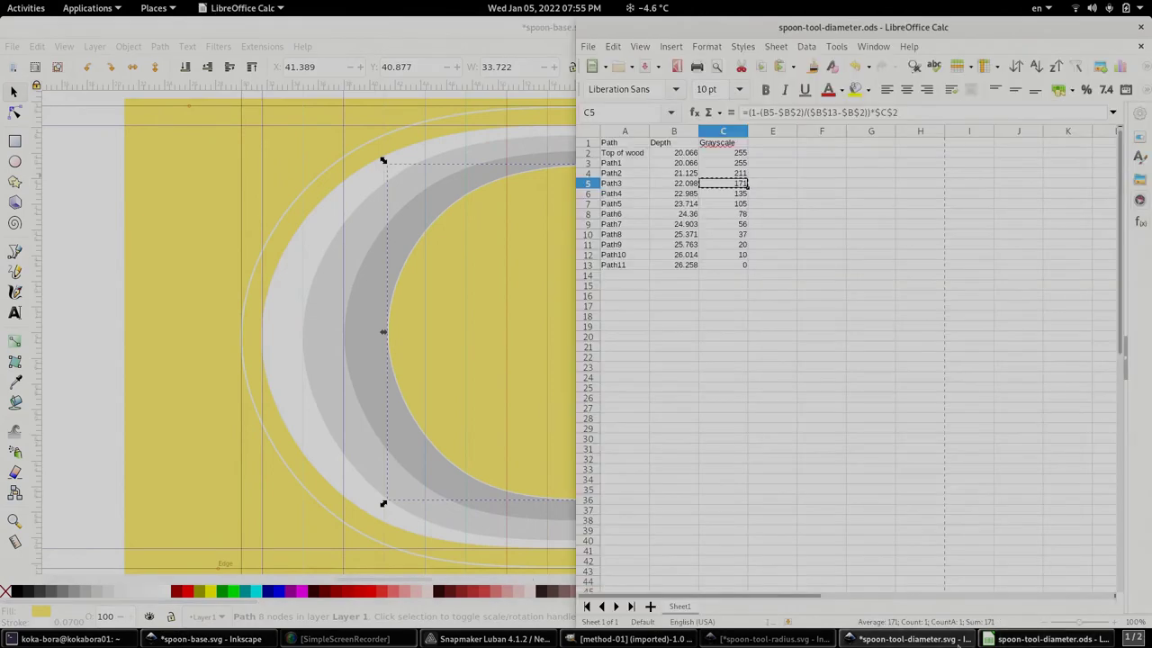
mouse_move(1086, 144)
left_click(931, 263)
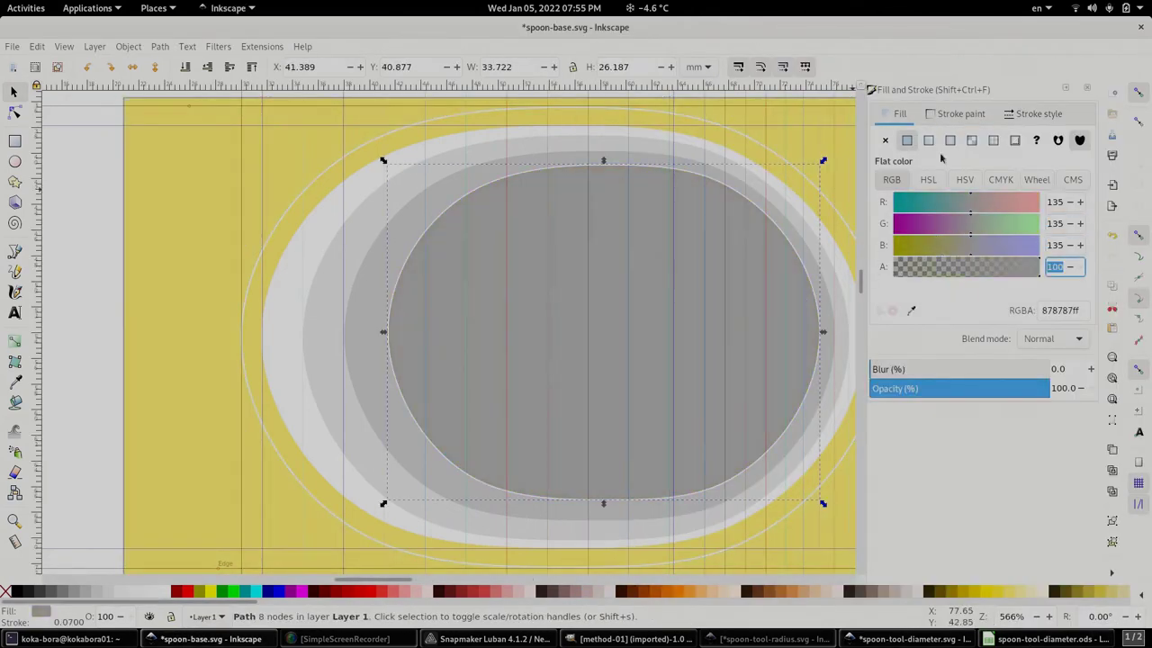
mouse_move(423, 360)
left_mouse_down()
mouse_move(481, 342)
mouse_move(571, 213)
left_mouse_up()
key("ctrl+z")
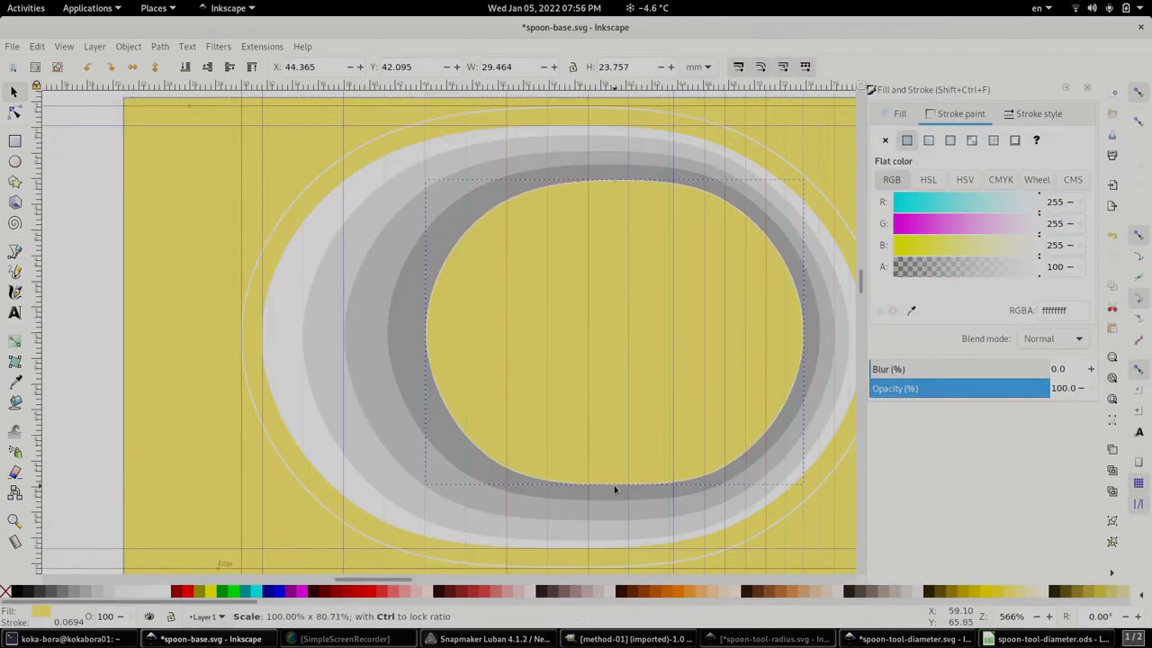
key("alt+Tab")
- Shrink the yellow copy inside the darker ring and apply its grey level
key("alt+Tab")
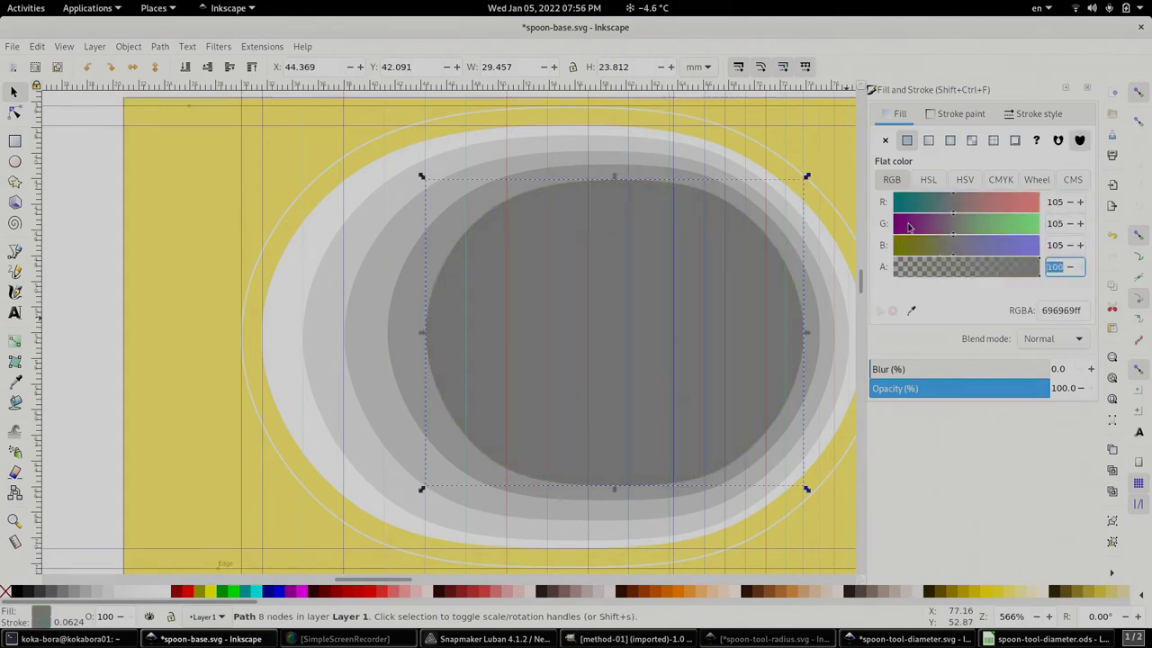
left_click_drag(474, 357, 621, 513)
key("alt+Tab")
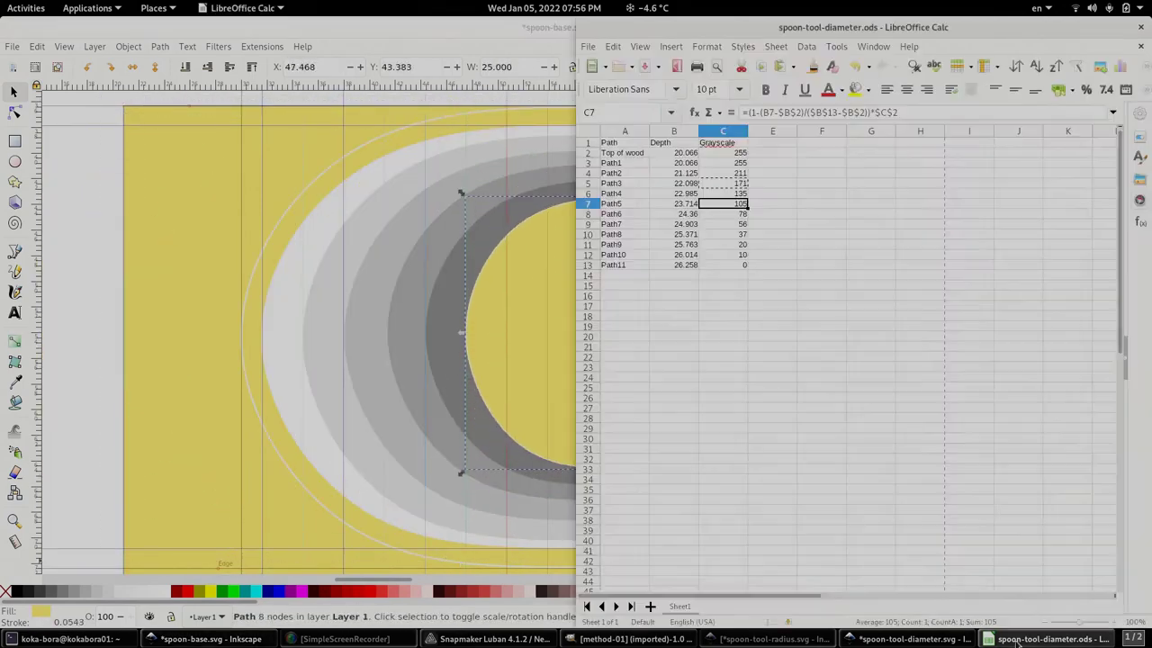
key("alt+Tab")
left_click_drag(203, 356, 608, 357)
left_click_drag(126, 565, 501, 496)
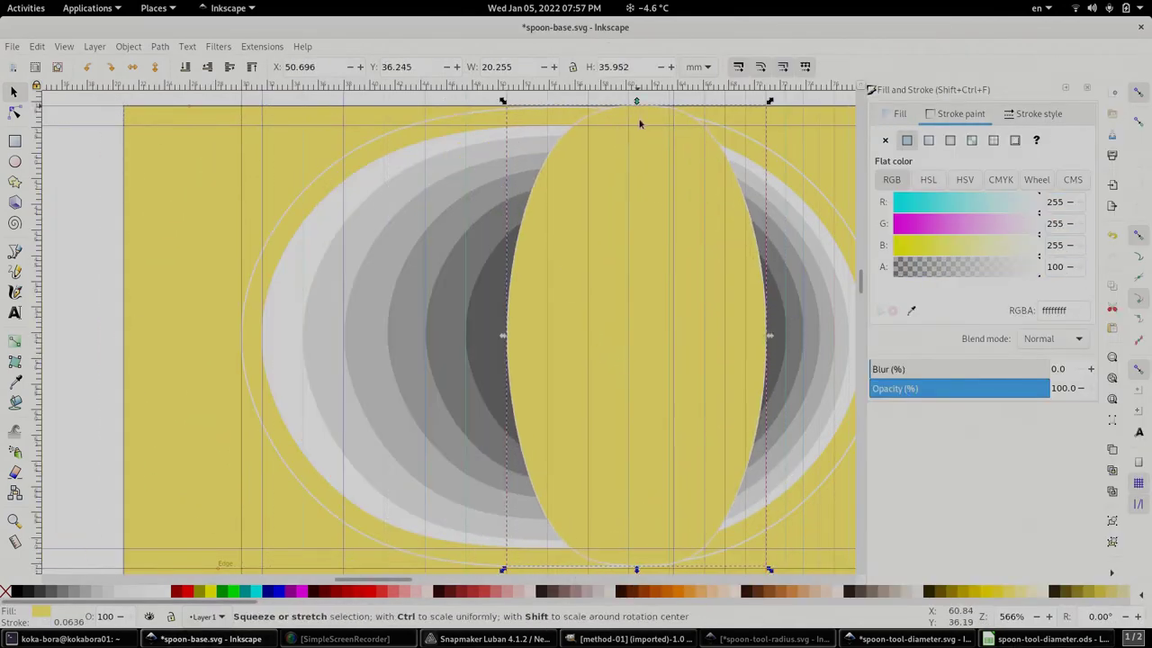
left_click_drag(637, 103, 637, 208)
key("ctrl+shift+f")
key("Return")
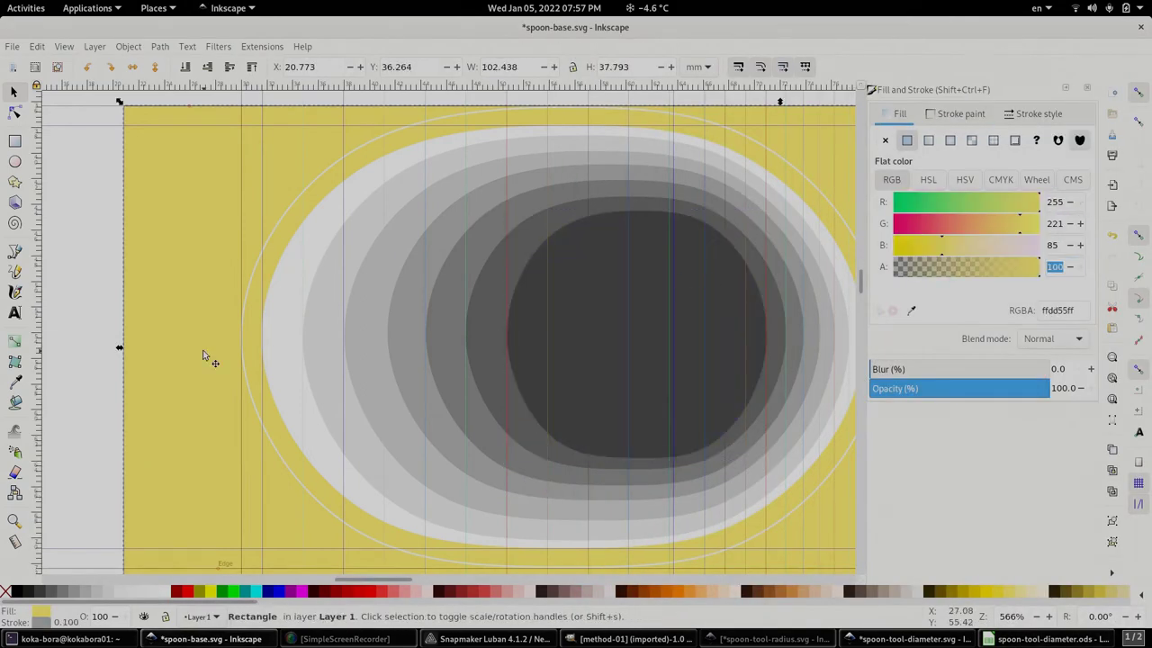
- Resize the next copy into a small central oval and give it the next spreadsheet grey
left_click_drag(206, 355, 656, 540)
left_click(1017, 641)
key("alt+Tab")
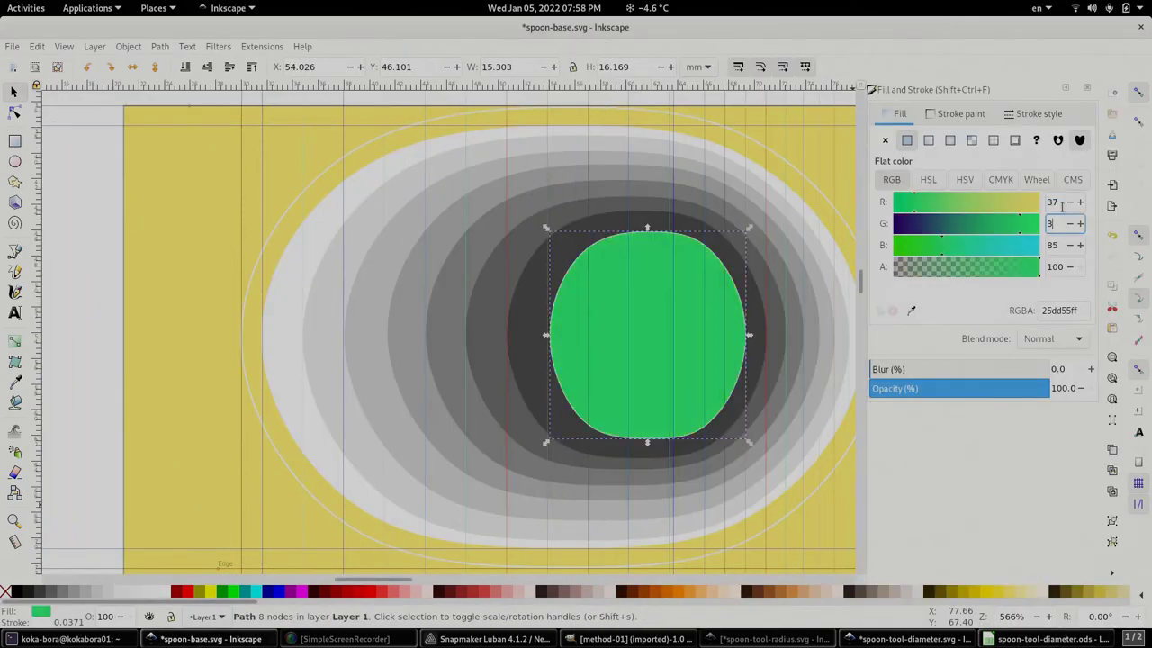
key("Return")
left_click_drag(206, 355, 482, 352)
left_click_drag(82, 333, 594, 324)
left_click_drag(661, 101, 661, 239)
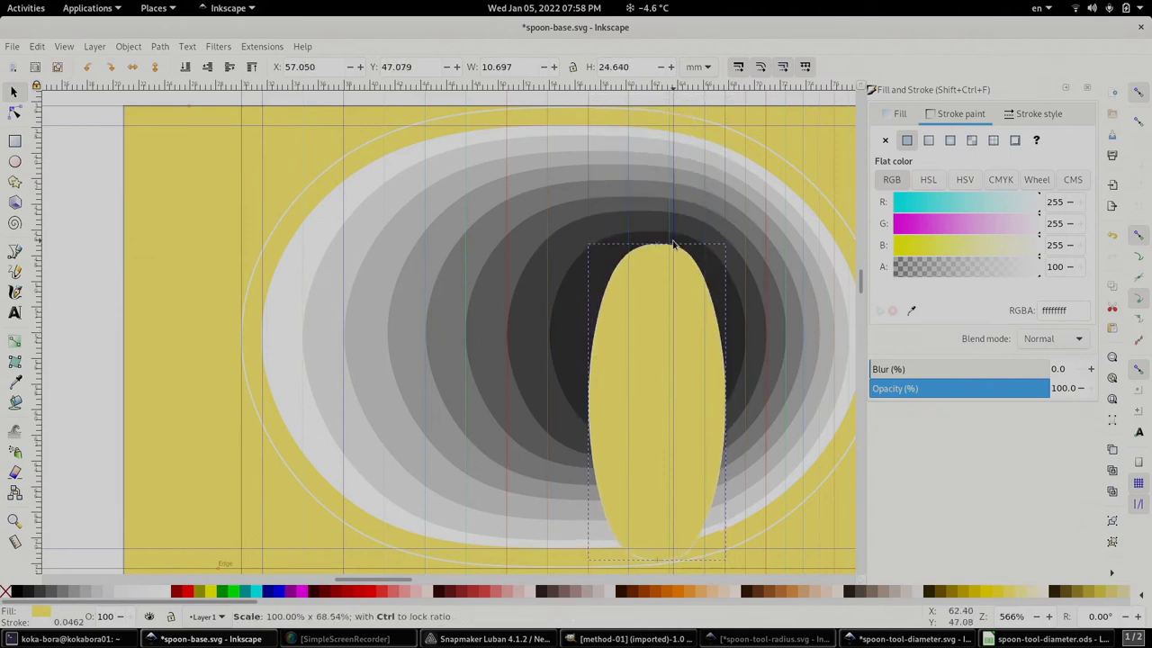
left_click_drag(661, 551, 661, 437)
scroll(764, 372, "down", 3)
scroll(764, 372, "up", 3)
key("Return")
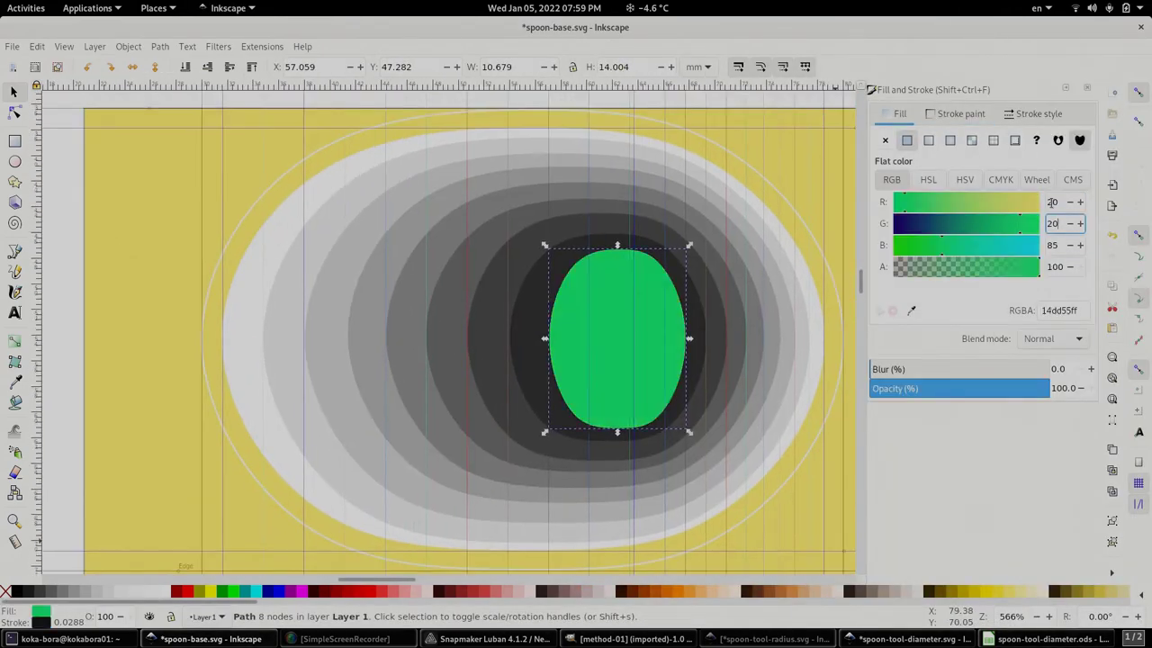
- Narrow another copy inside the darkest ring and darken it to the next grey value
left_click_drag(82, 378, 278, 368)
left_click_drag(57, 336, 625, 336)
left_click_drag(664, 103, 677, 261)
left_click_drag(664, 567, 664, 424)
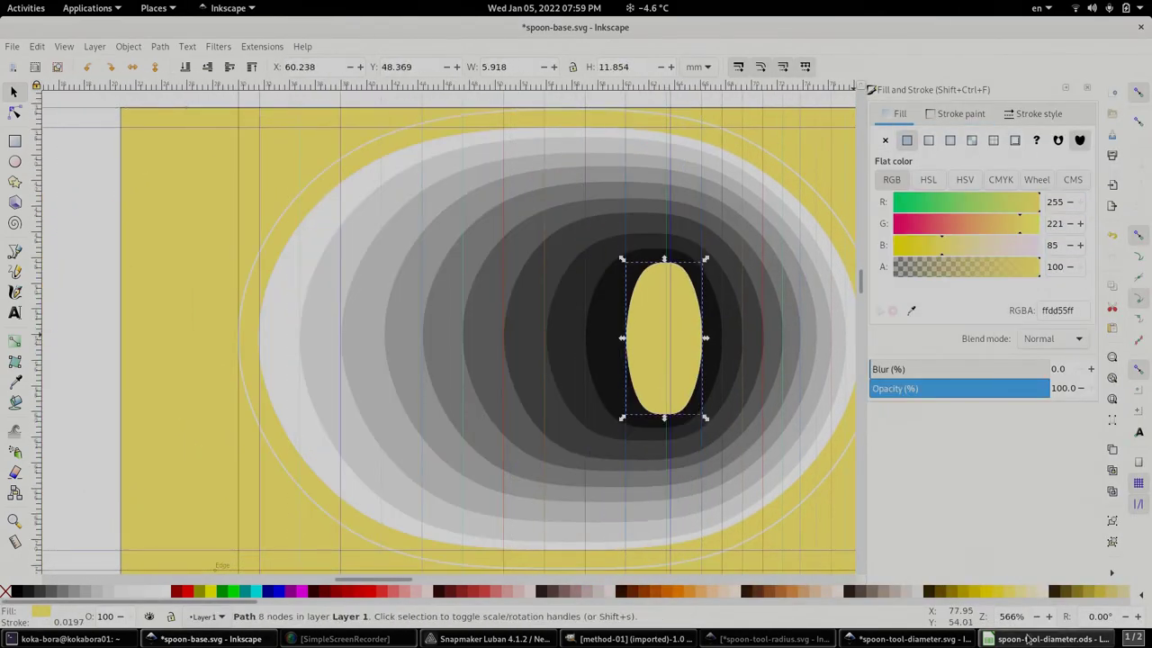
key("Return")
- Squeeze a final copy into a thin sliver on the centre guide and fill it black
left_click_drag(81, 392, 712, 334)
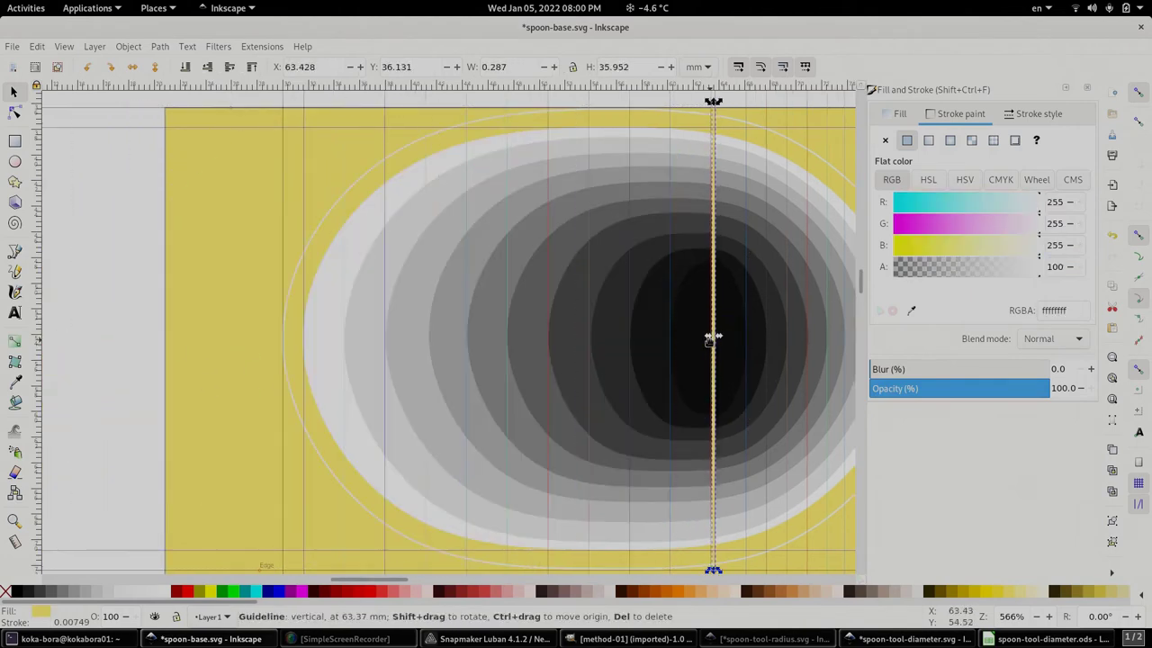
left_click_drag(712, 96, 712, 290)
left_click_drag(712, 571, 711, 388)
left_click(963, 229)
key("ctrl+shift+f")
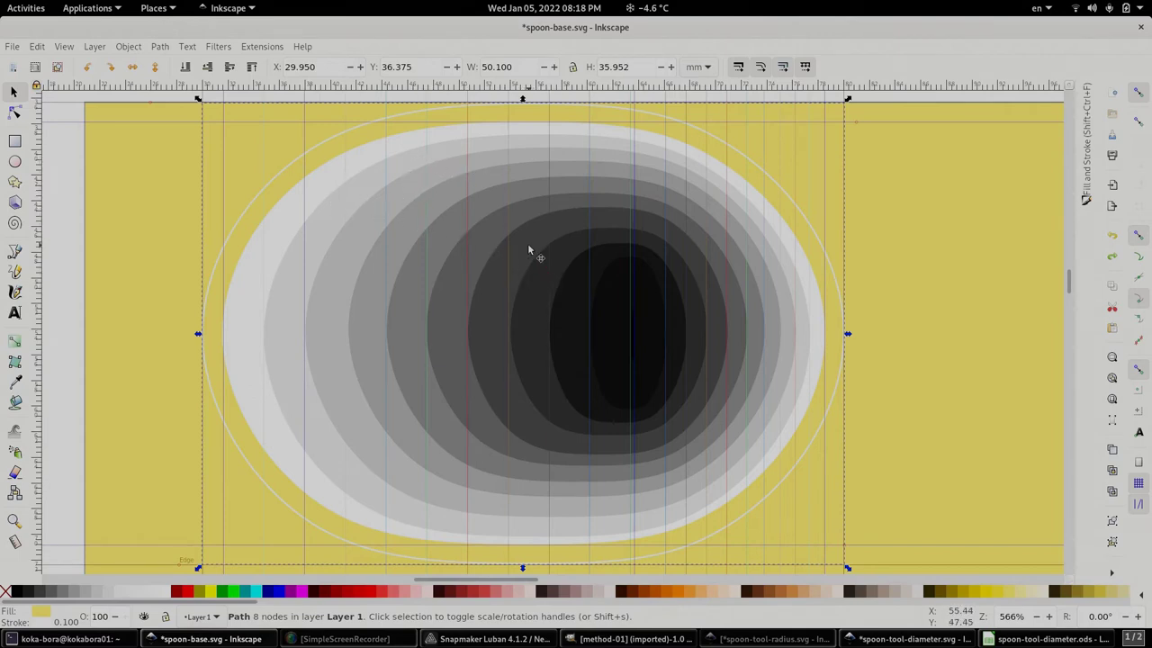
- Stretch the outer light-grey ring slightly taller and add a node on its upper-left curve
left_click(530, 144)
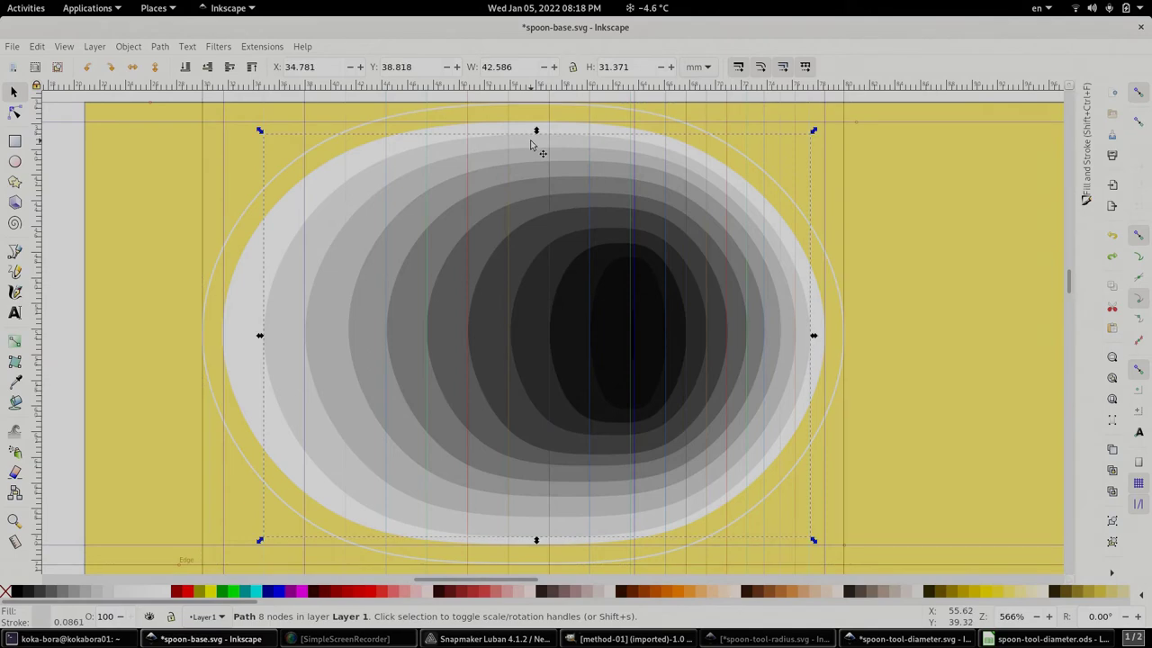
mouse_move(536, 133)
left_mouse_down()
mouse_move(537, 144)
mouse_move(536, 132)
left_mouse_up()
key("n")
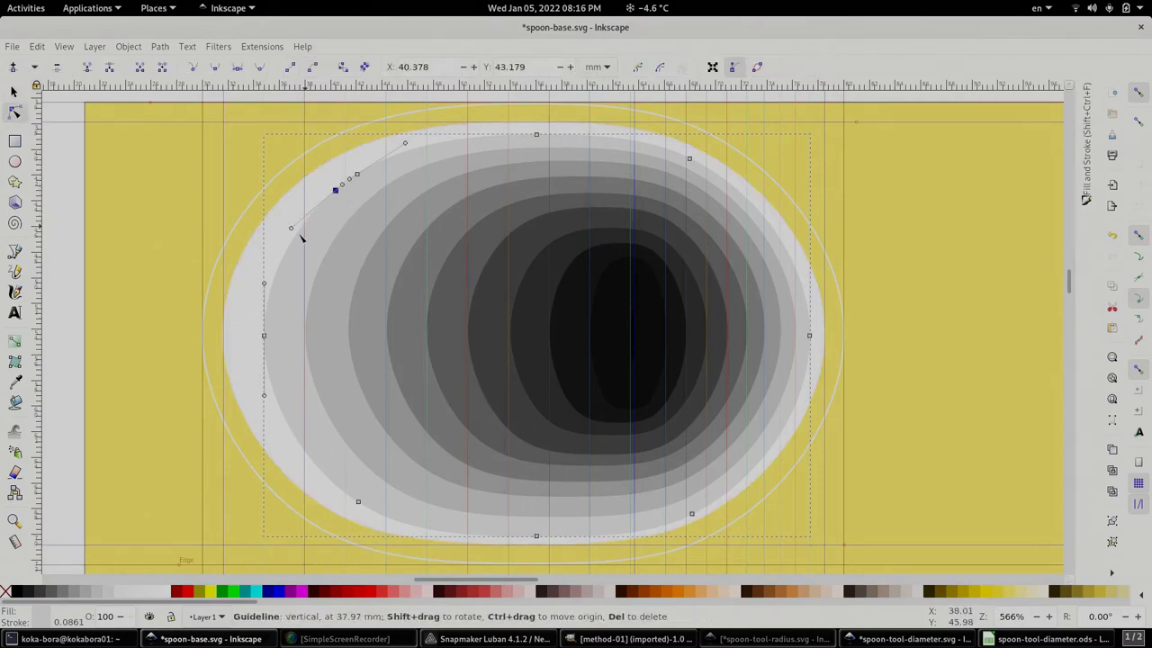
double_click(298, 234)
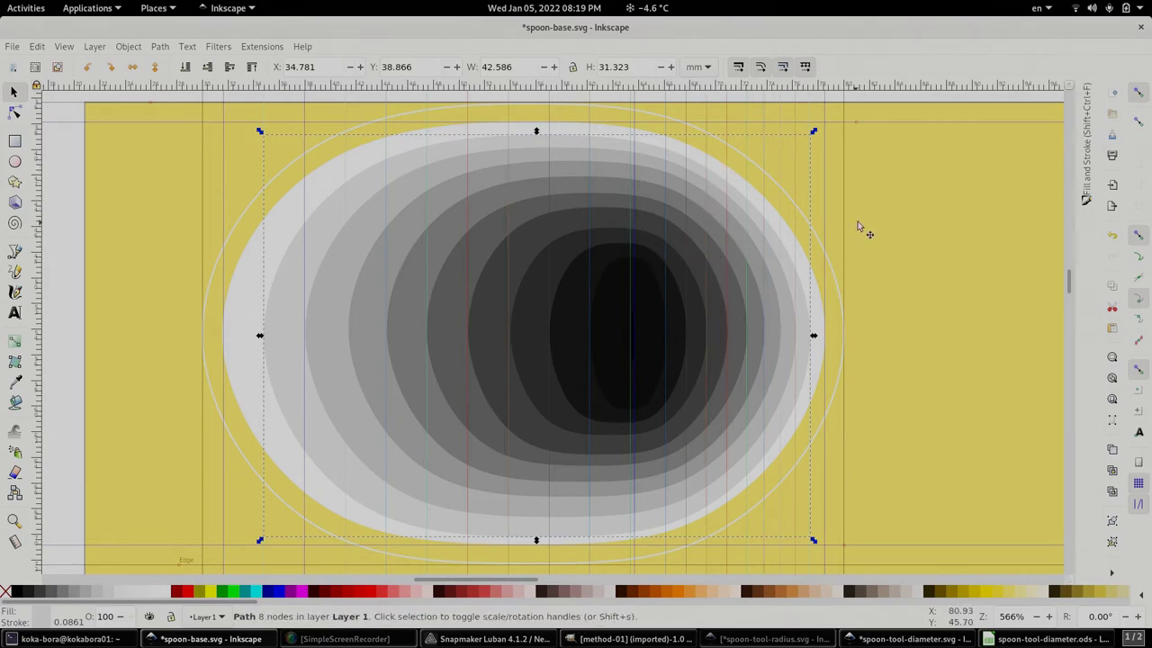
scroll(938, 205, "up", 8)
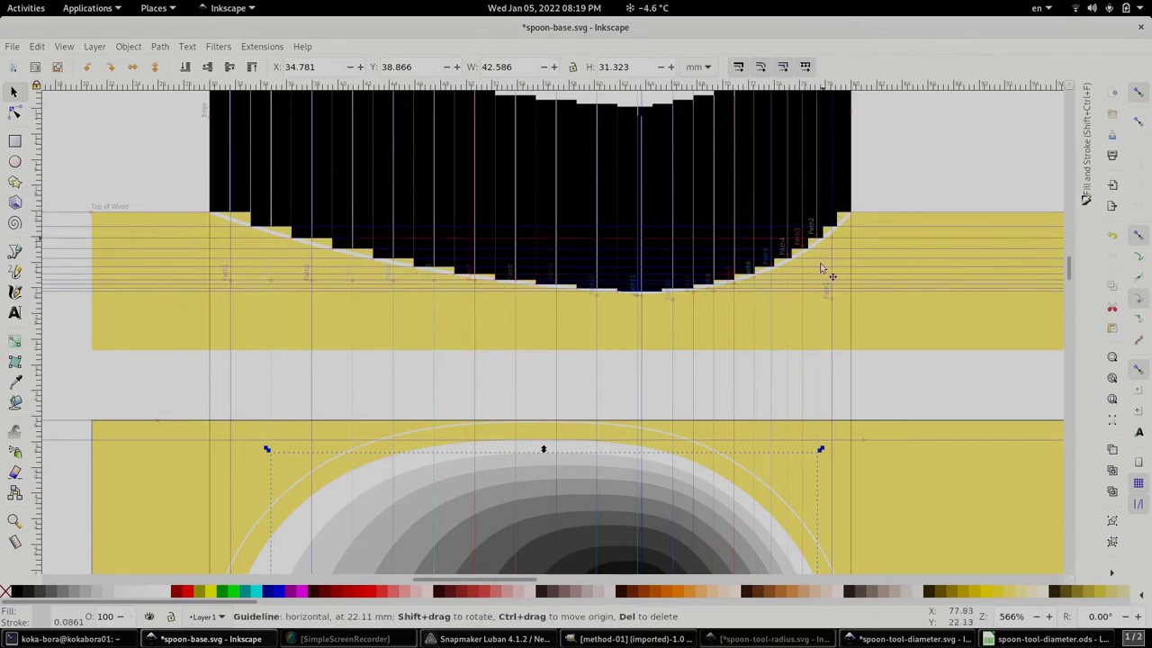
scroll(833, 279, "down", 5)
scroll(827, 168, "down", 3)
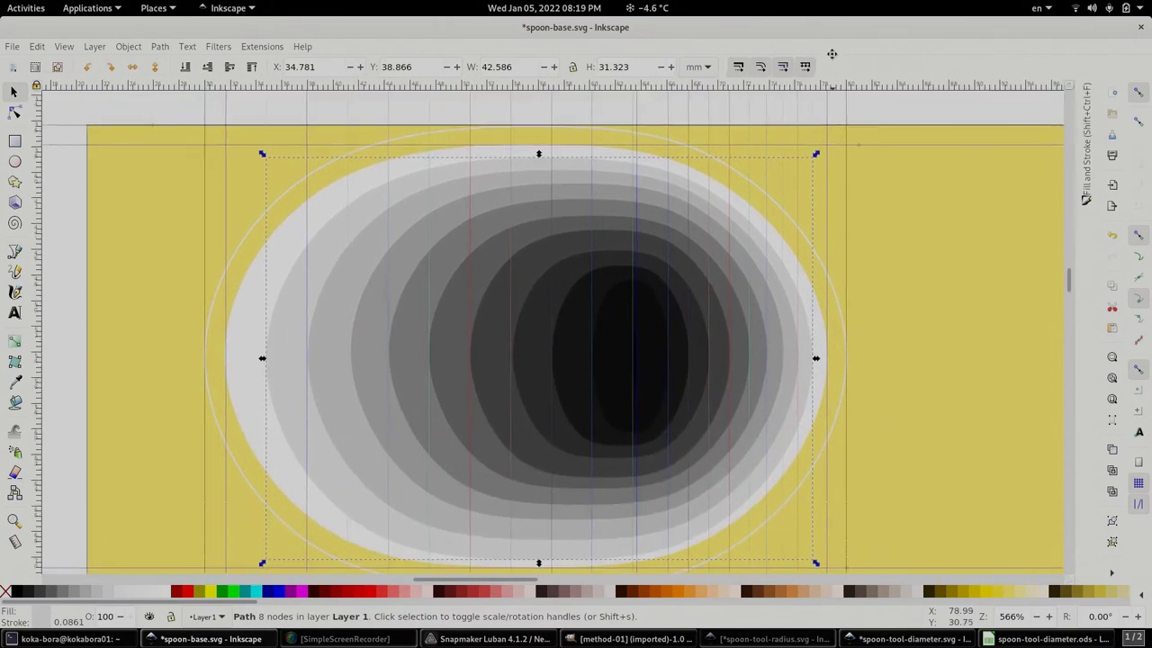
left_click_drag(831, 54, 829, 29)
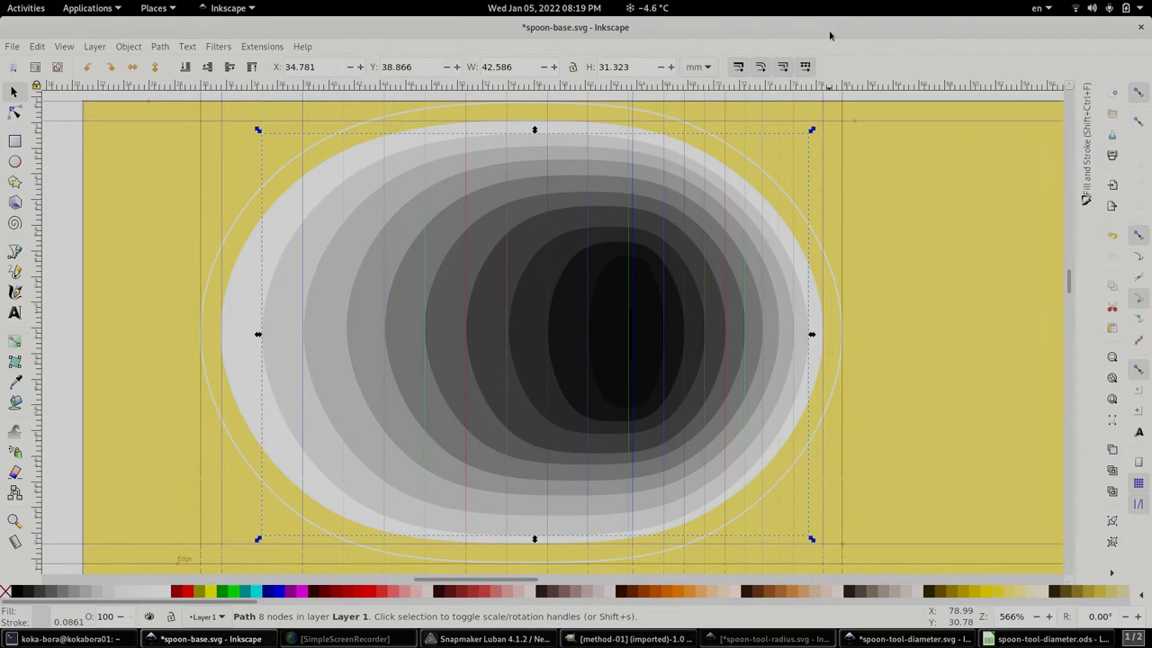
left_click(237, 219)
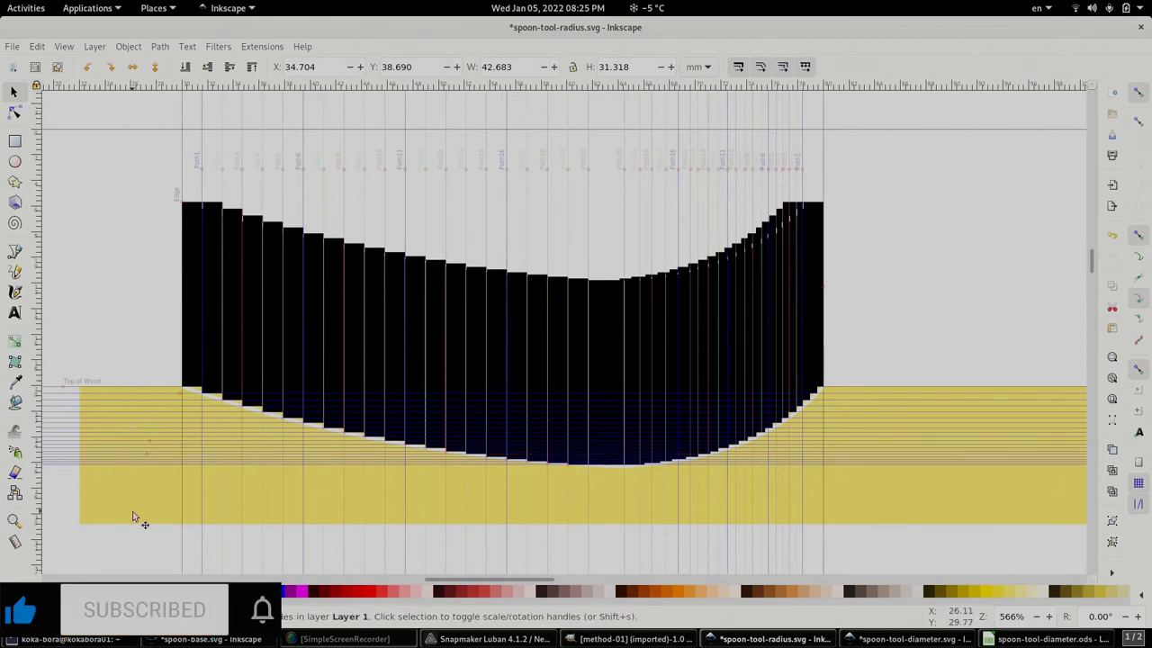
- Inspect the radius bowl and its profile, then bring spoon-base.svg's profile into view
scroll(136, 510, "down", 5)
left_click_drag(128, 249, 149, 30)
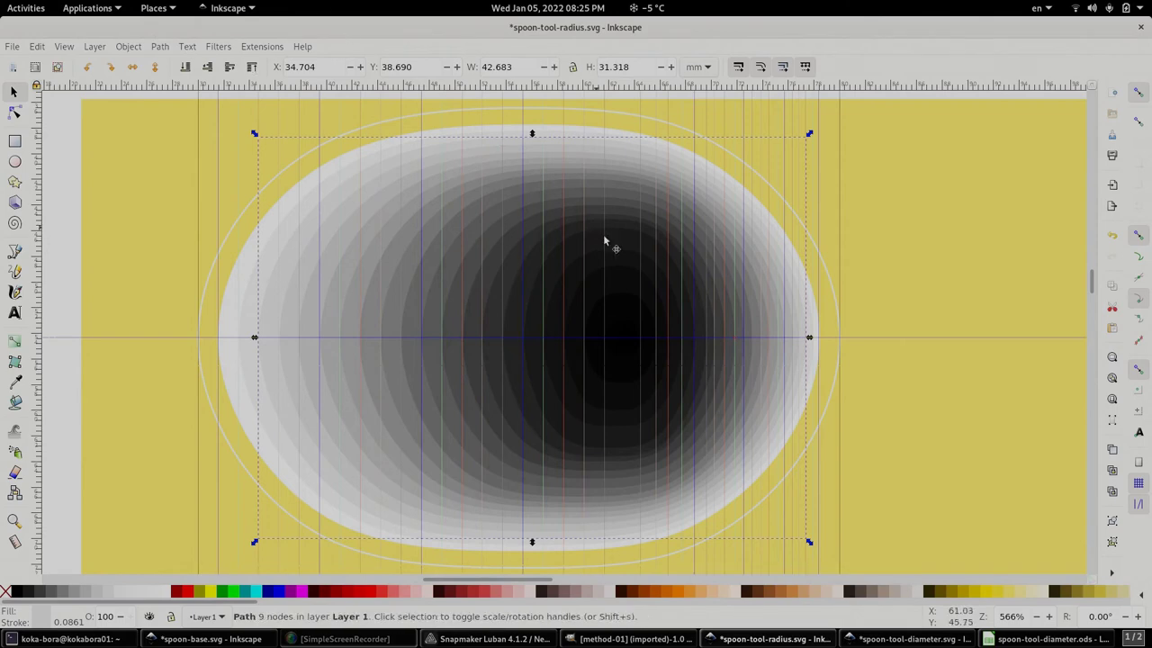
left_click(620, 276)
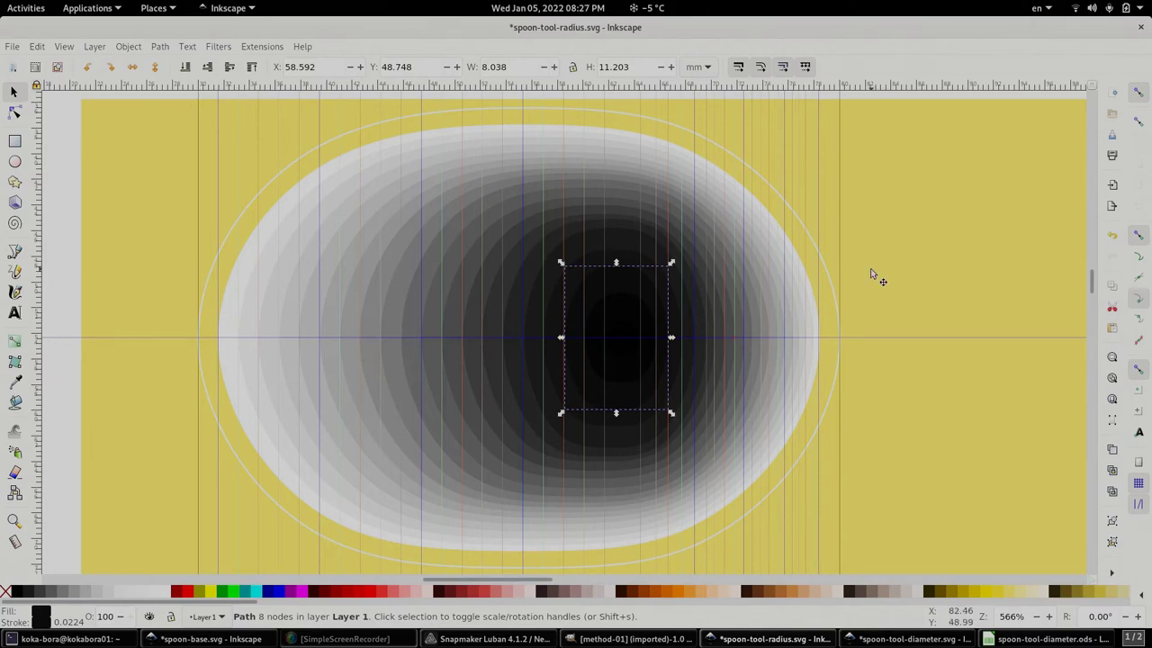
left_click_drag(871, 277, 926, 641)
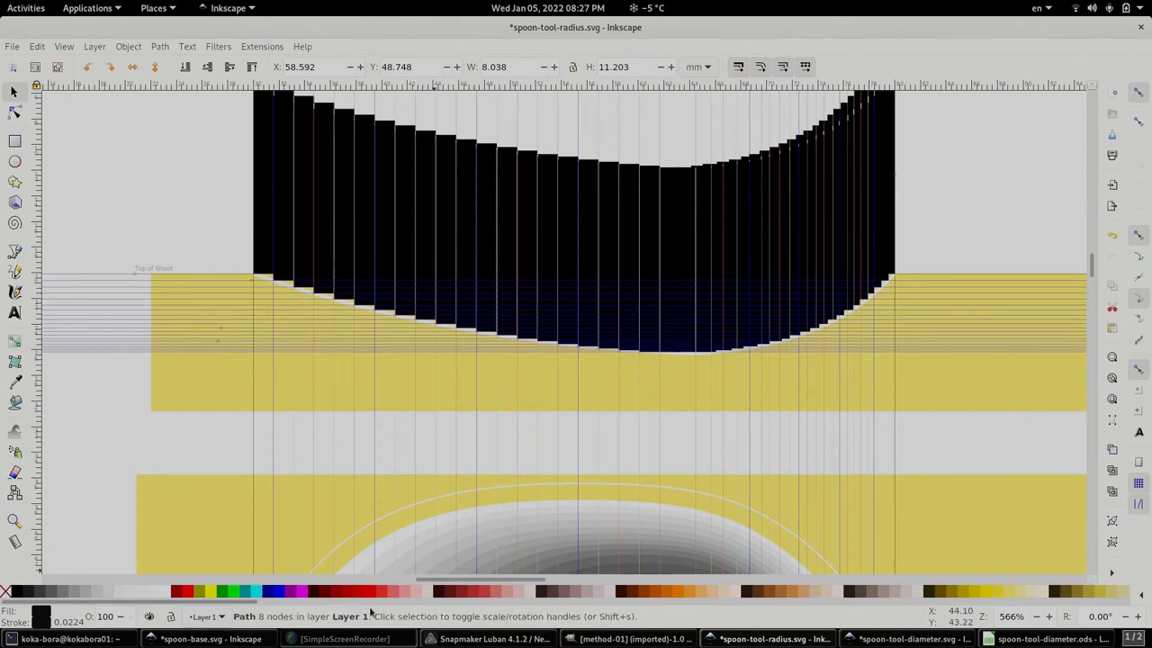
left_click(209, 639)
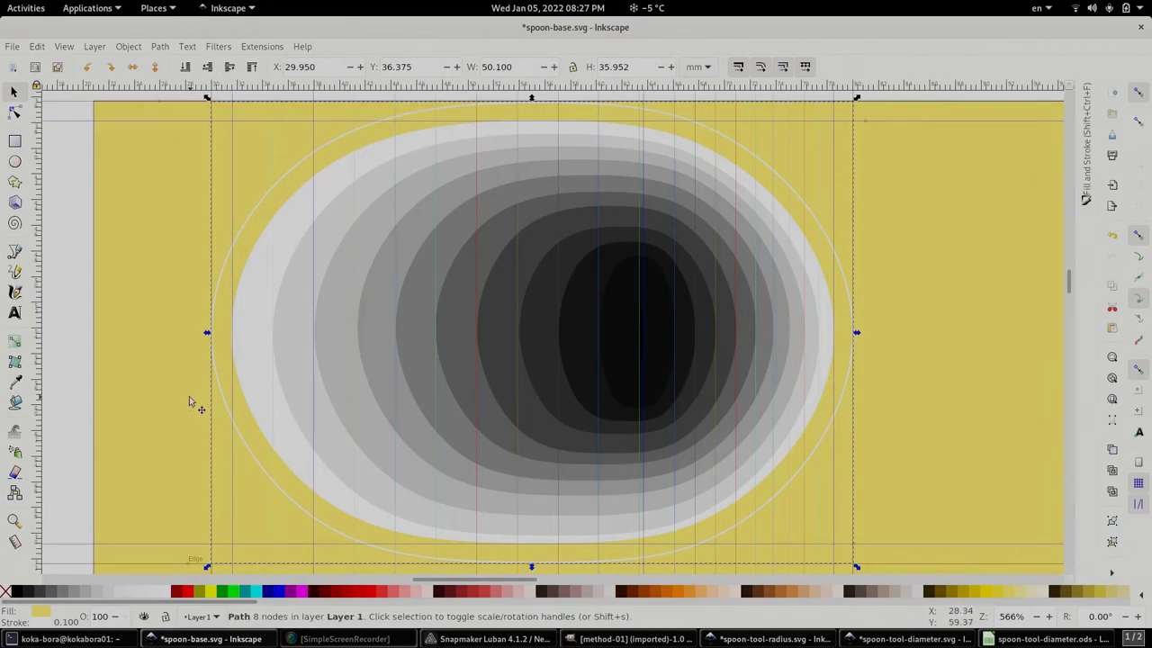
scroll(189, 402, "up", 8)
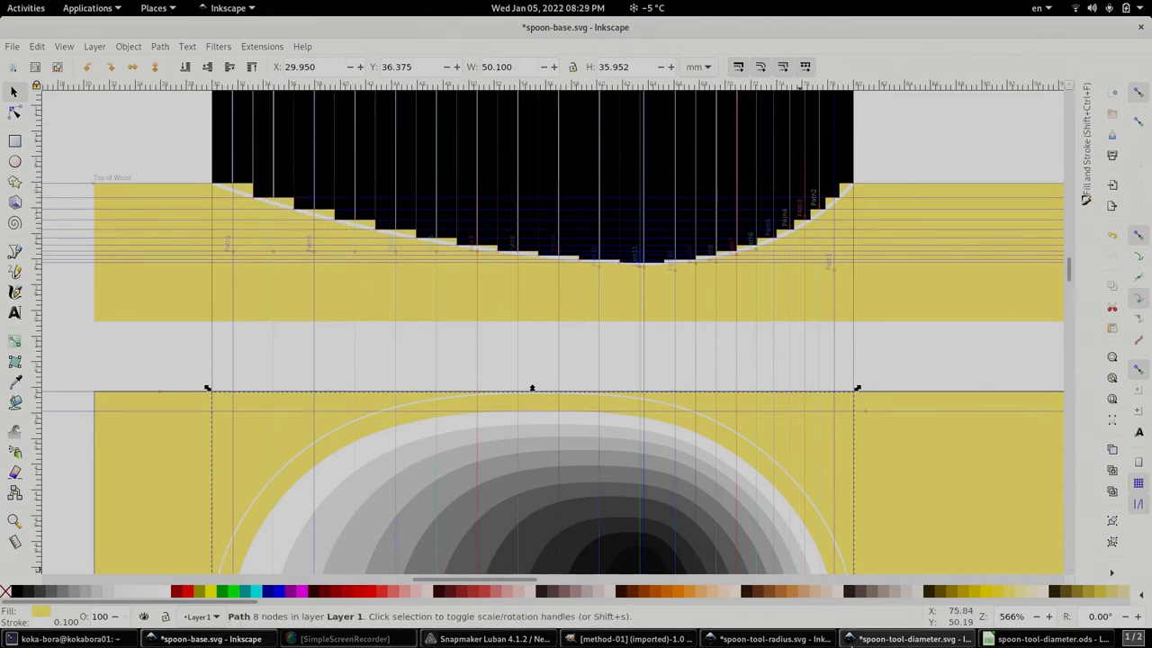
- In spoon-tool-diameter.svg, move the horizontal guide down to 38.54 mm
left_click(862, 638)
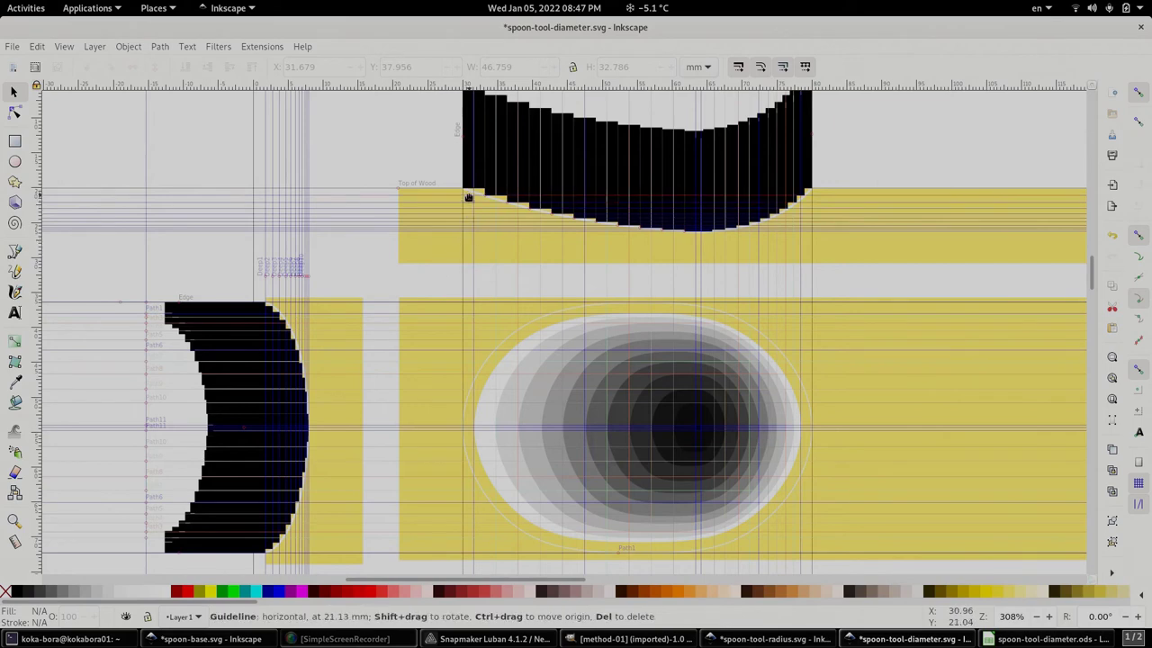
left_click_drag(468, 197, 568, 320)
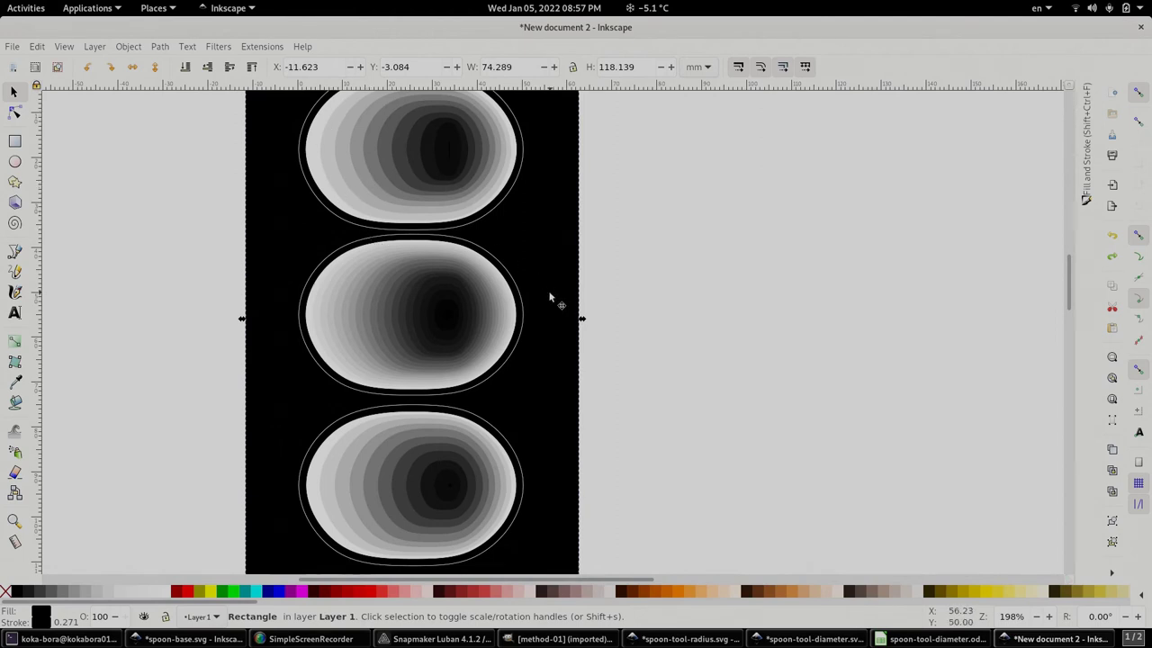
- Delete the black background rectangle and set the page size to 52 × 120 mm
key("Delete")
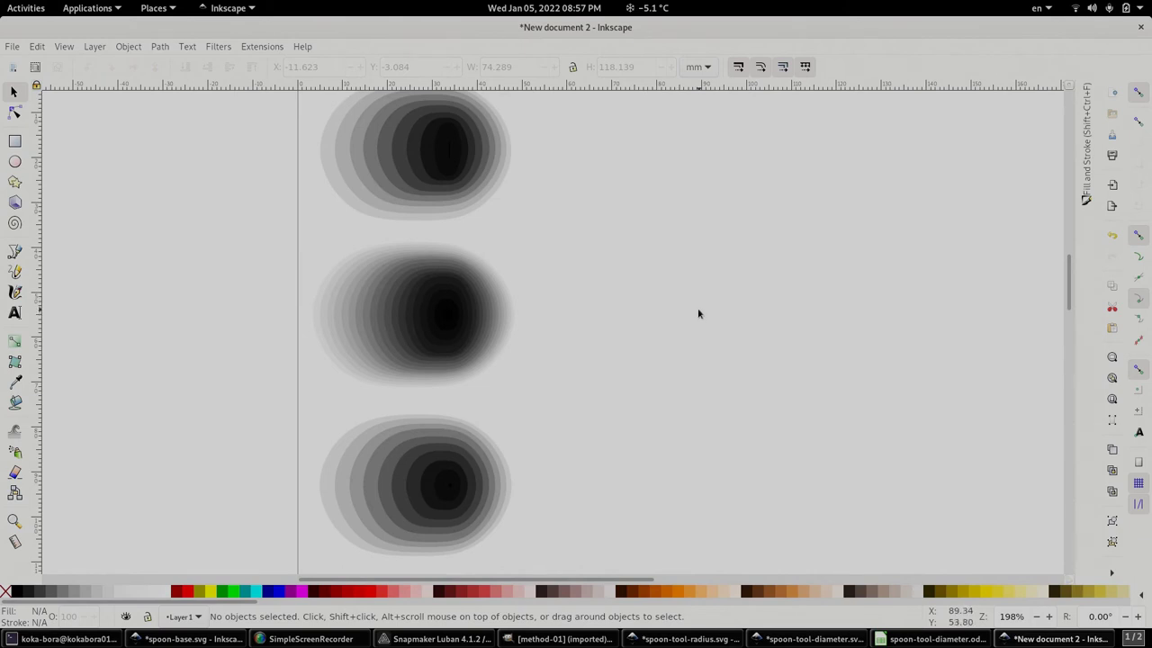
scroll(699, 313, "up", 2)
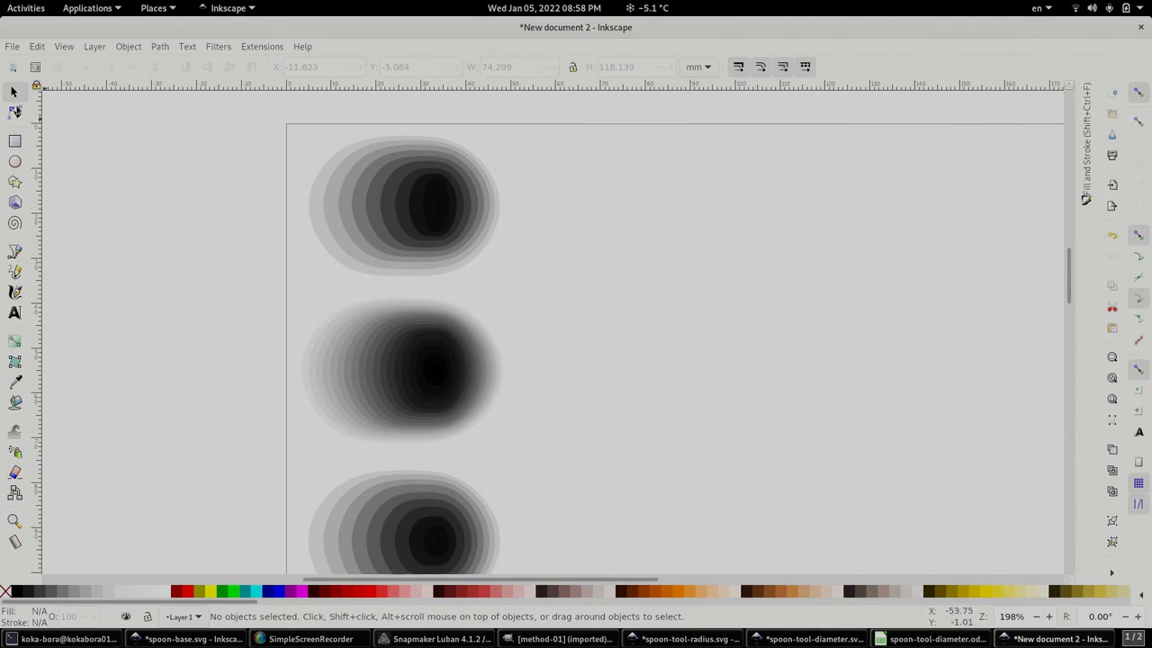
left_click(11, 46)
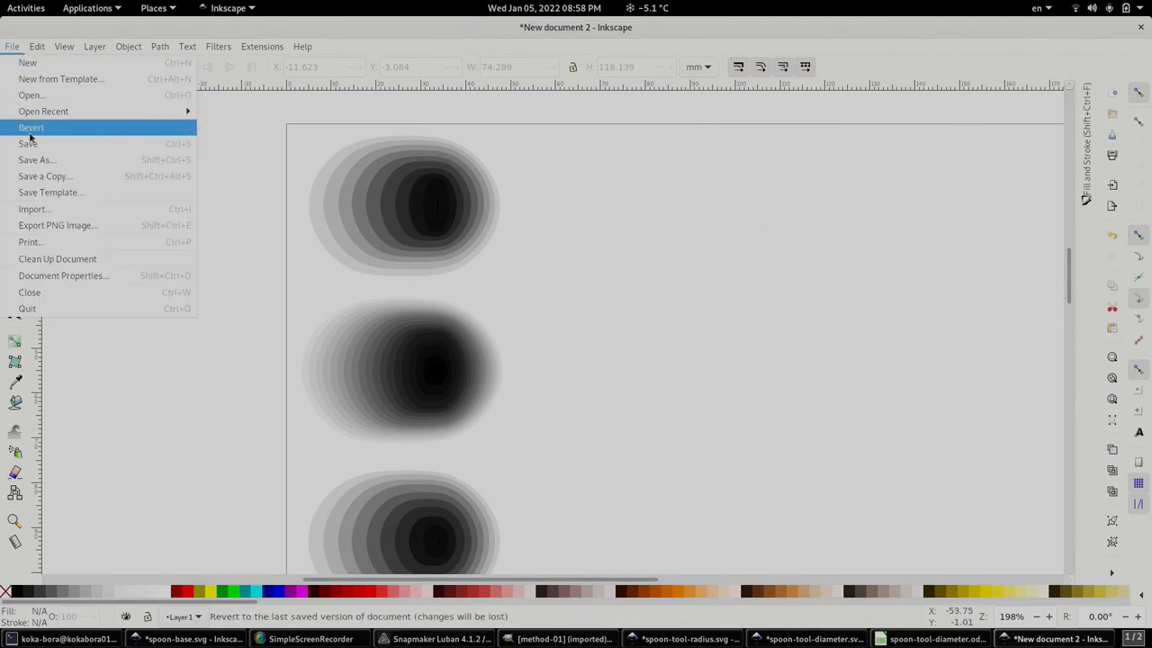
left_click(51, 275)
triple_click(873, 260)
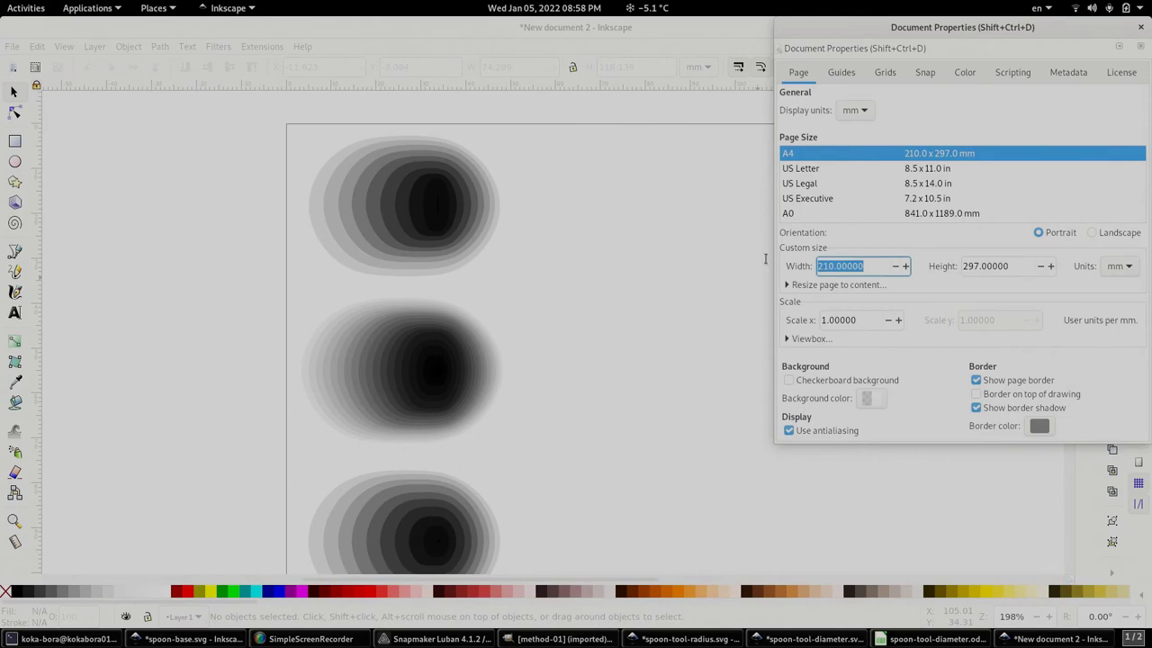
type("52")
key("Tab")
type("120")
key("Tab")
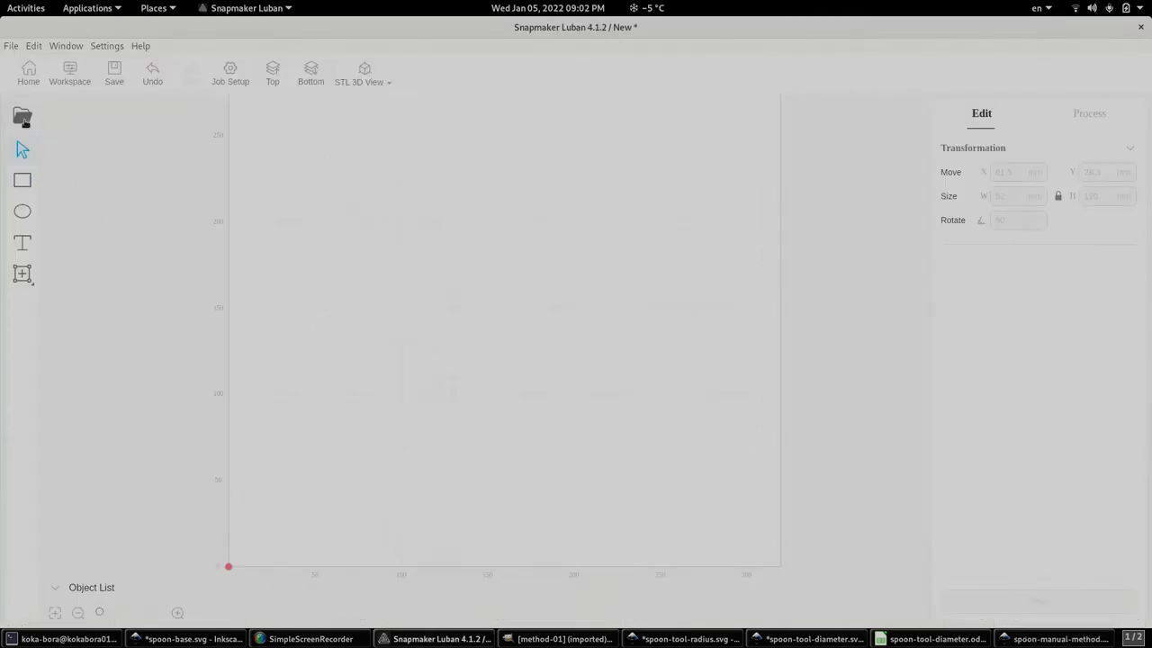
- Import spoon-manual-method.svg, rotate it 90°, place it at the origin, and process it as relief
left_click(22, 118)
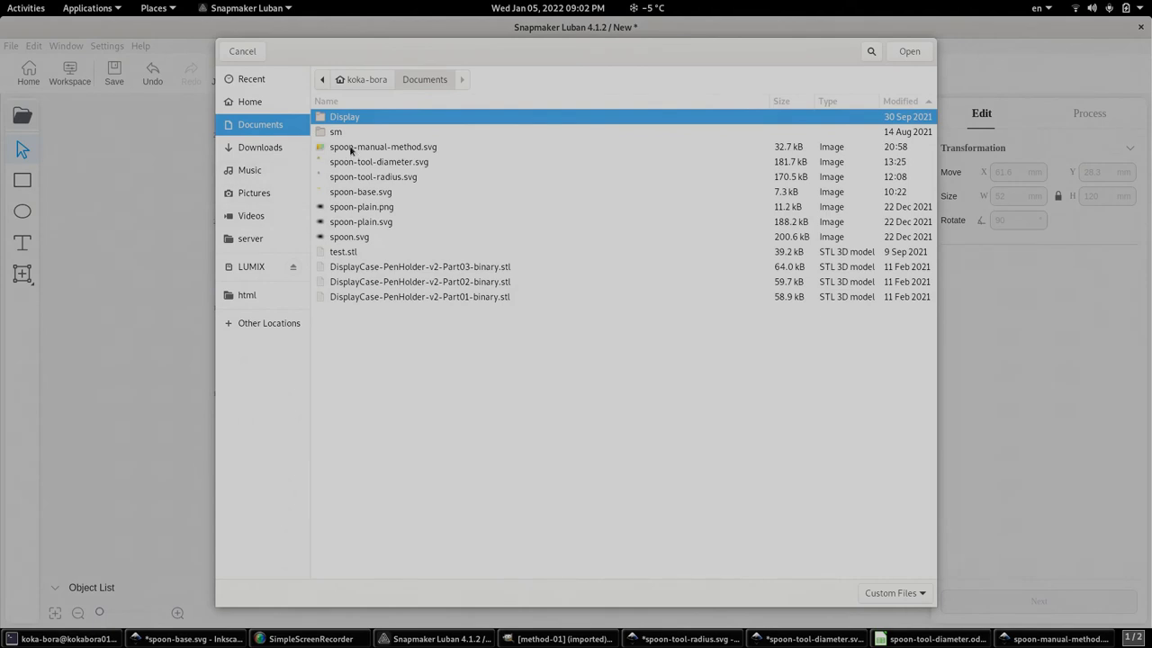
double_click(350, 150)
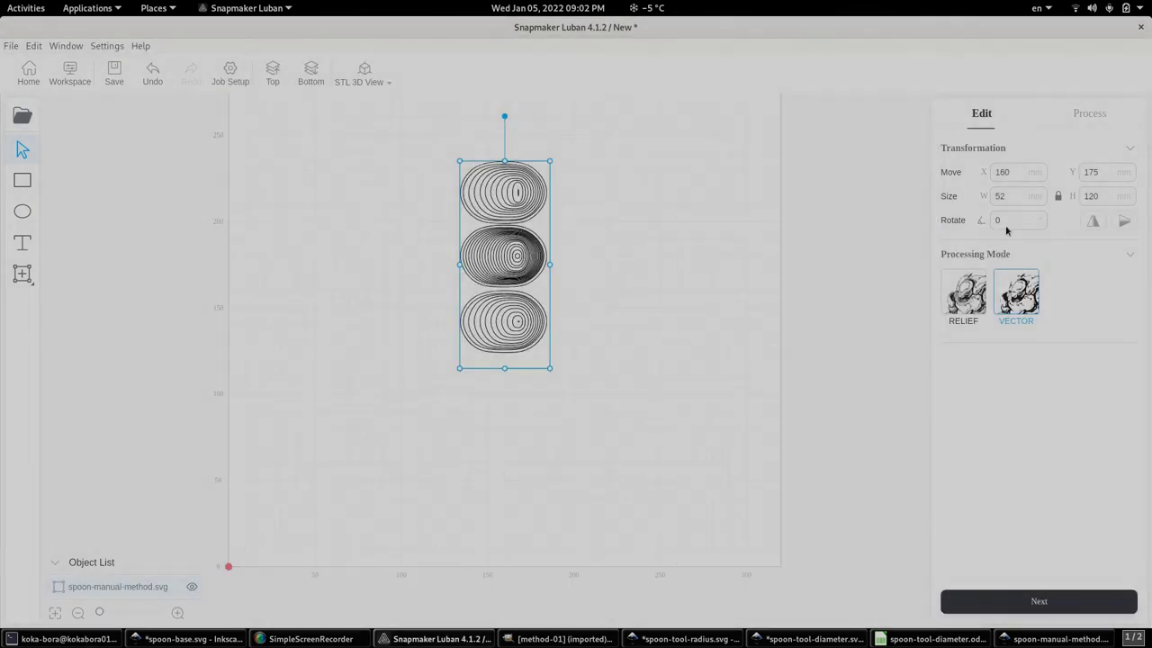
left_click(1004, 222)
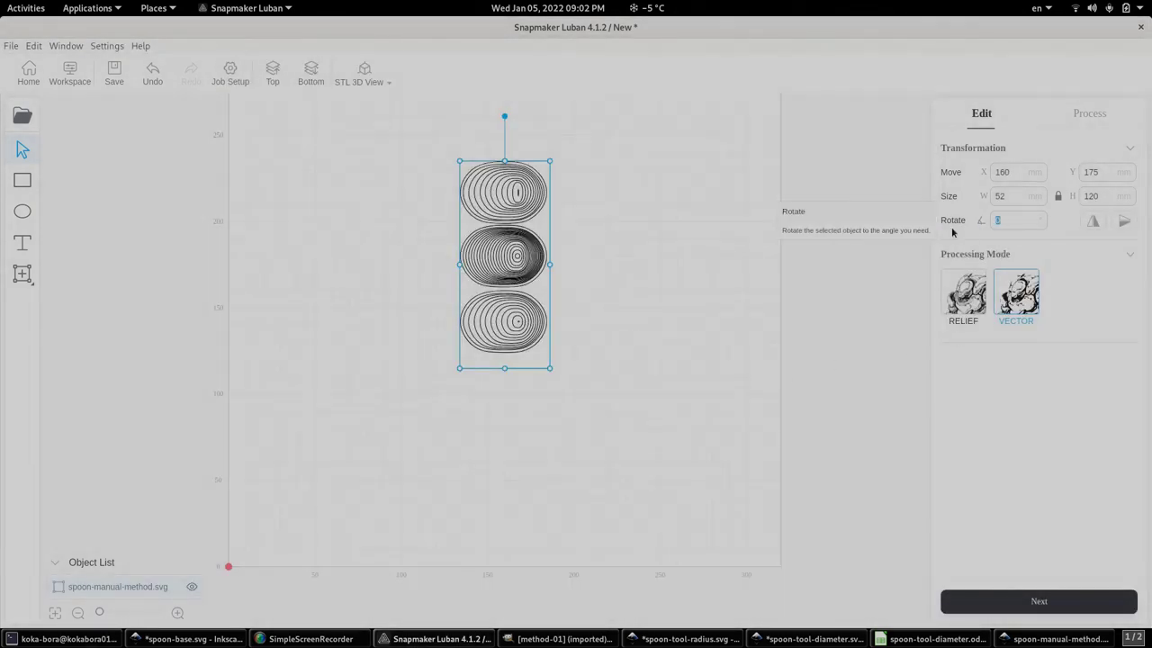
type("90")
key("Return")
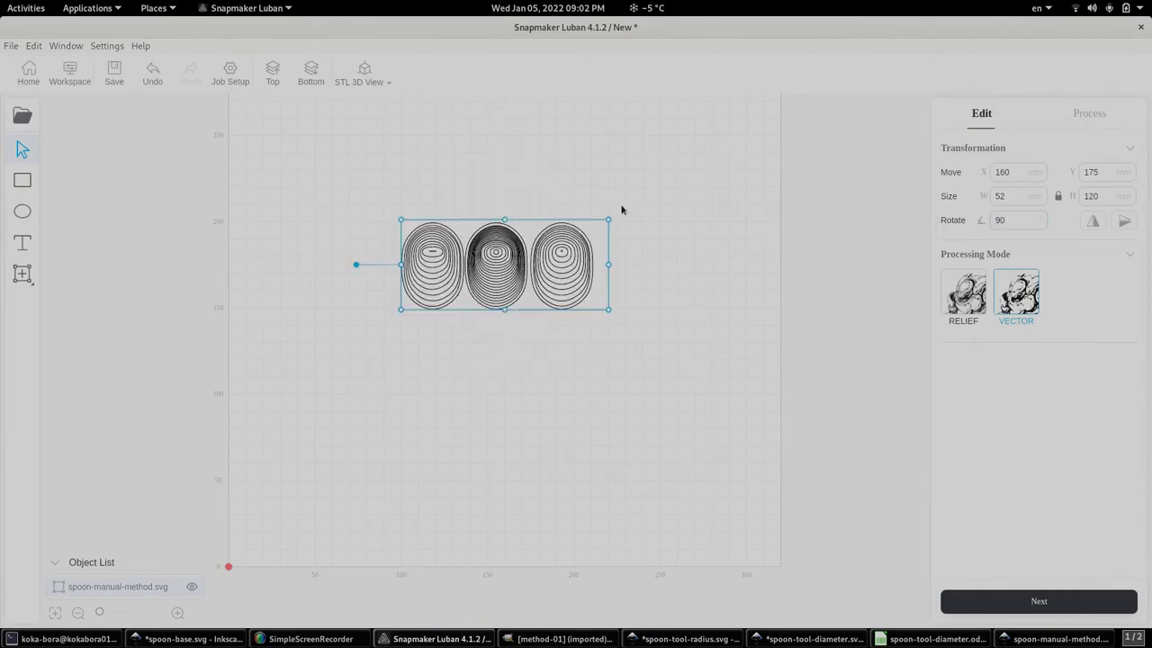
left_click_drag(567, 251, 395, 504)
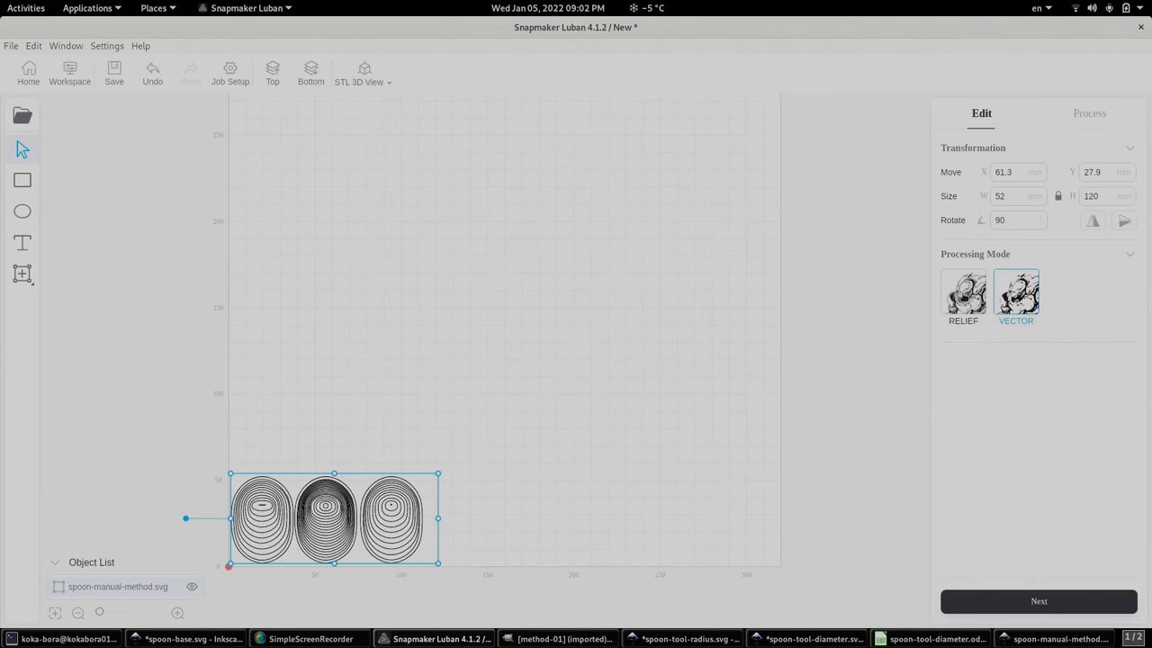
left_click(963, 292)
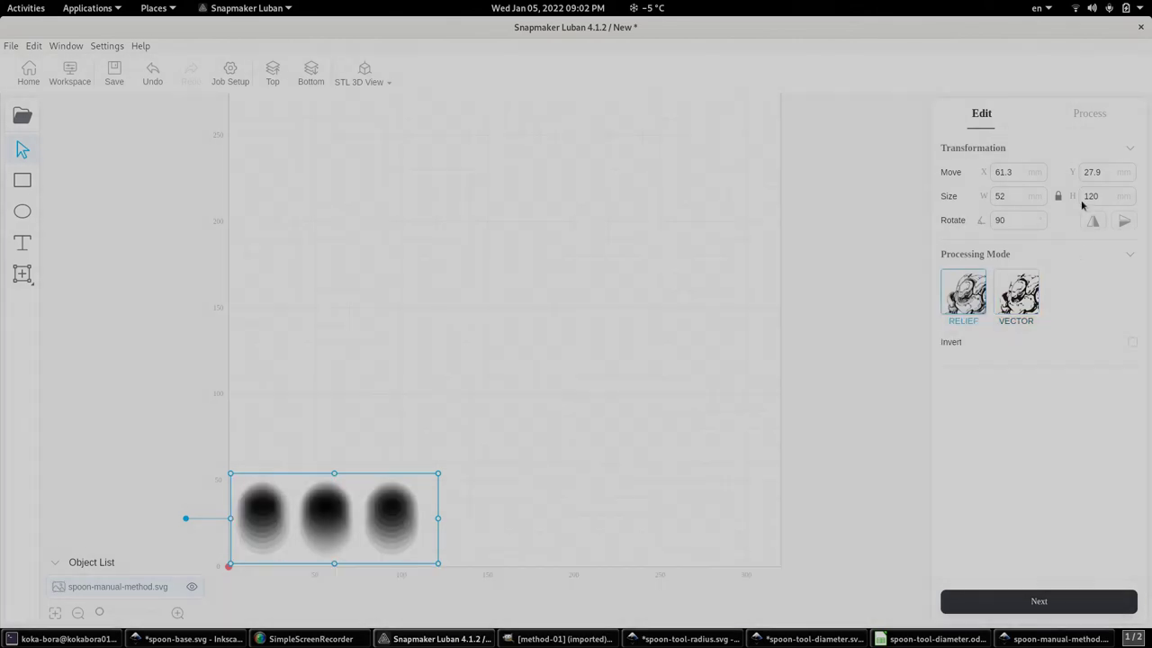
- Create a carve toolpath with a 3.175 flat end mill and preview the G-code
left_click(1089, 115)
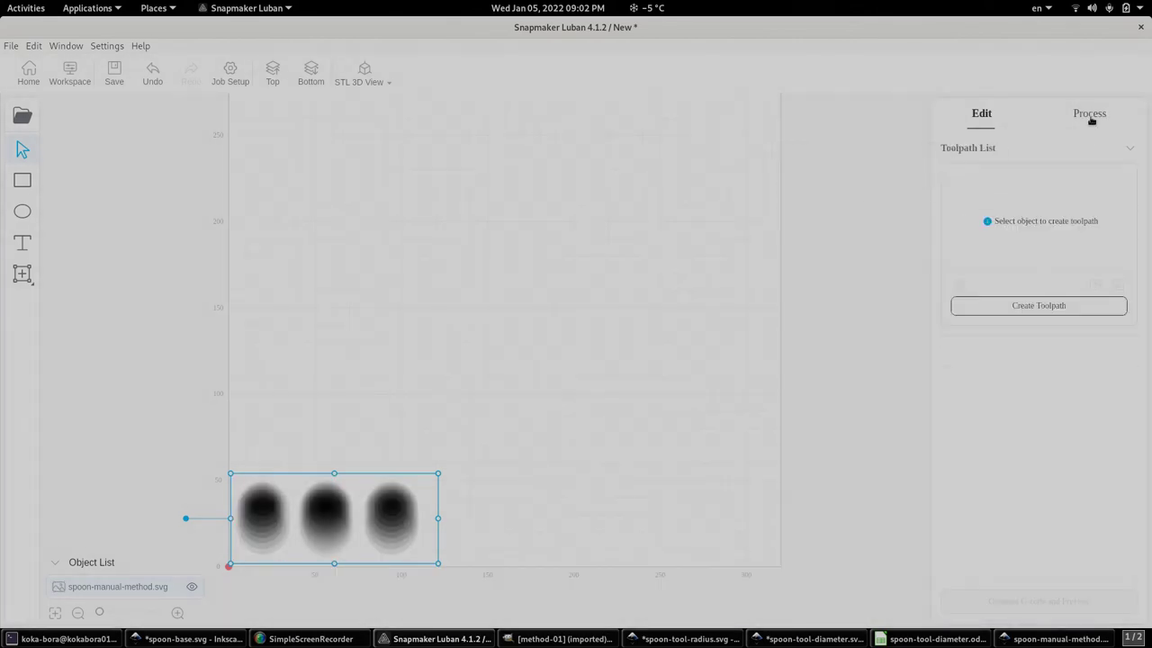
left_click(1041, 304)
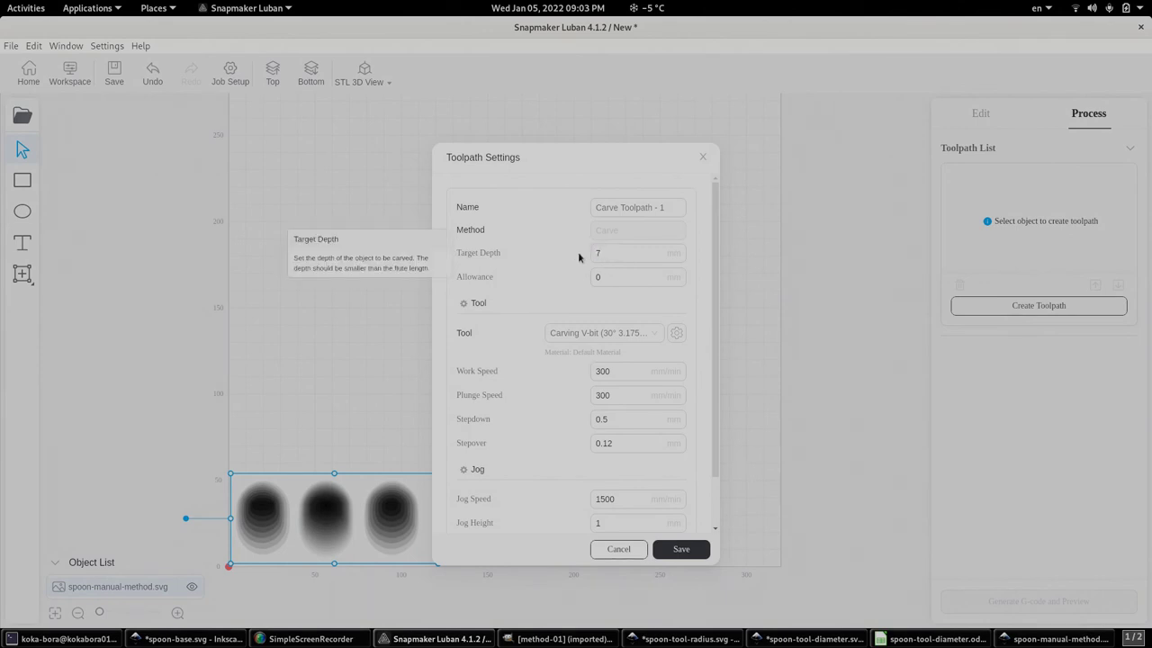
left_click(655, 334)
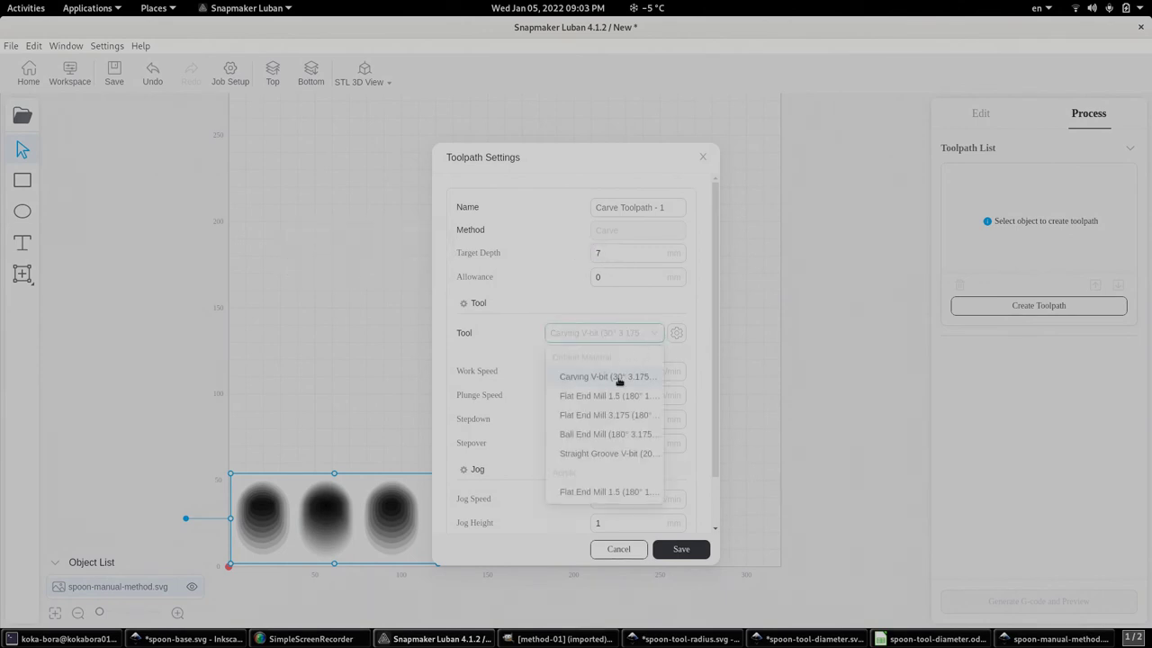
left_click(596, 415)
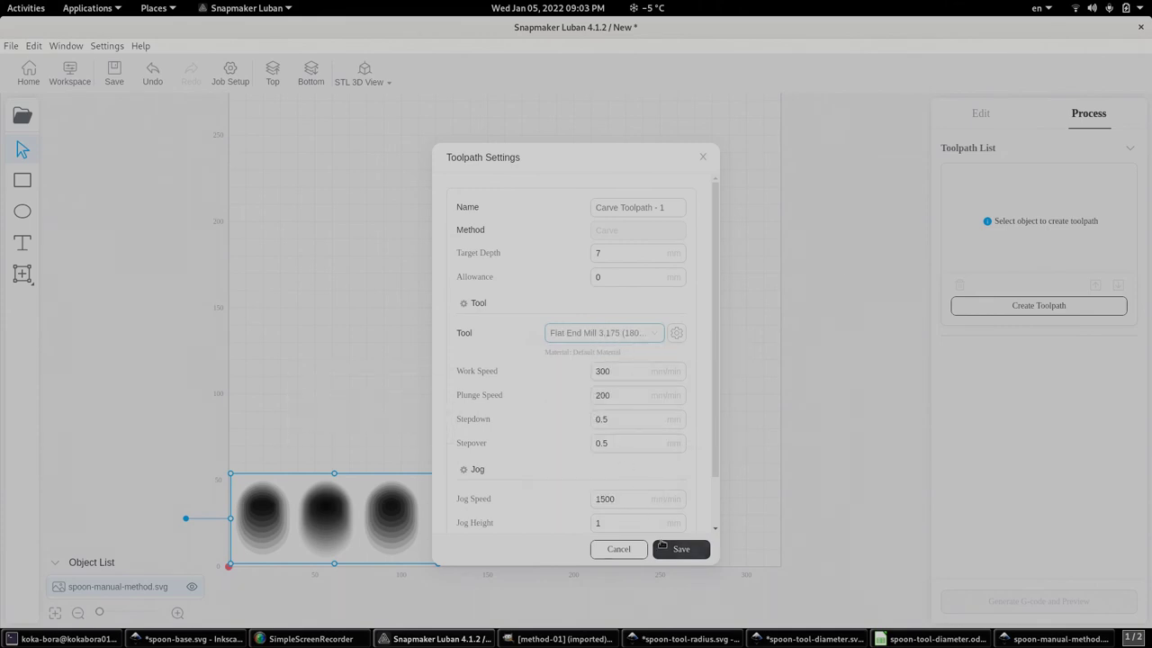
left_click(678, 552)
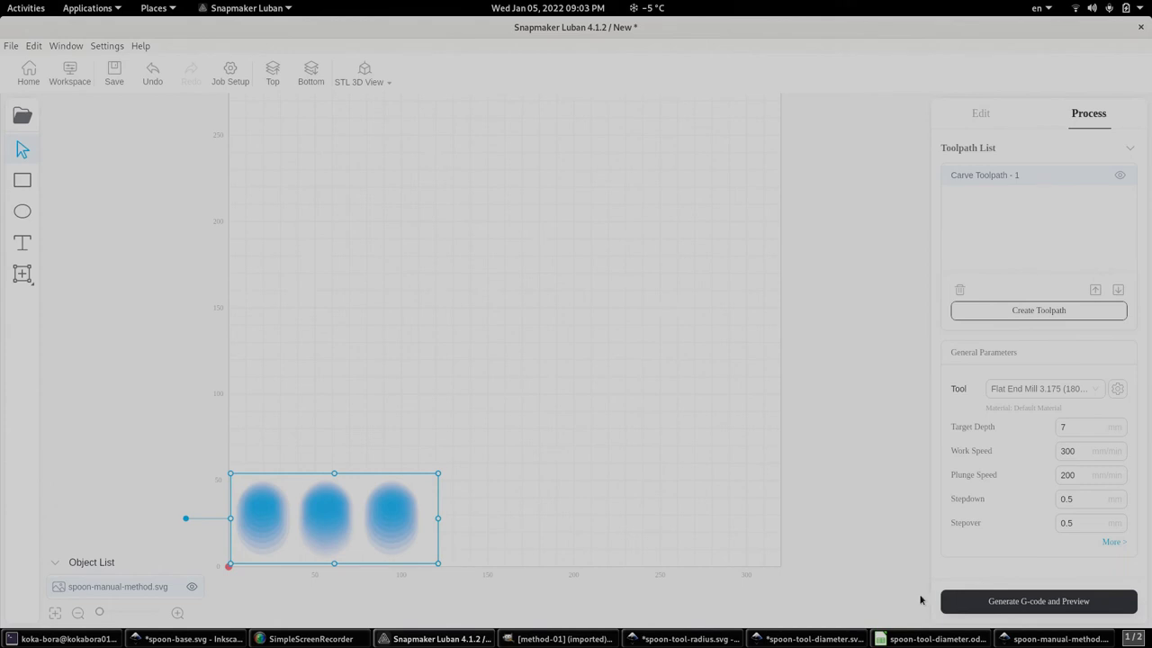
left_click(1001, 604)
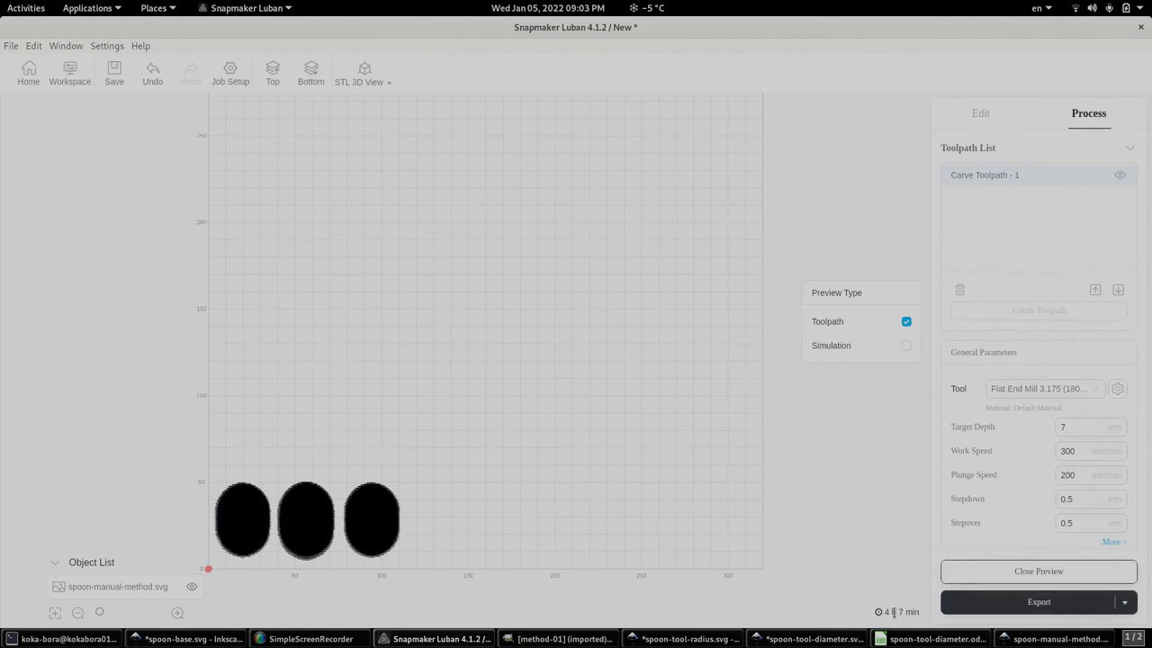
- Load the generated spoon relief G-code into the Luban workspace and orbit its toolpath preview to an oblique view
left_click(1026, 599)
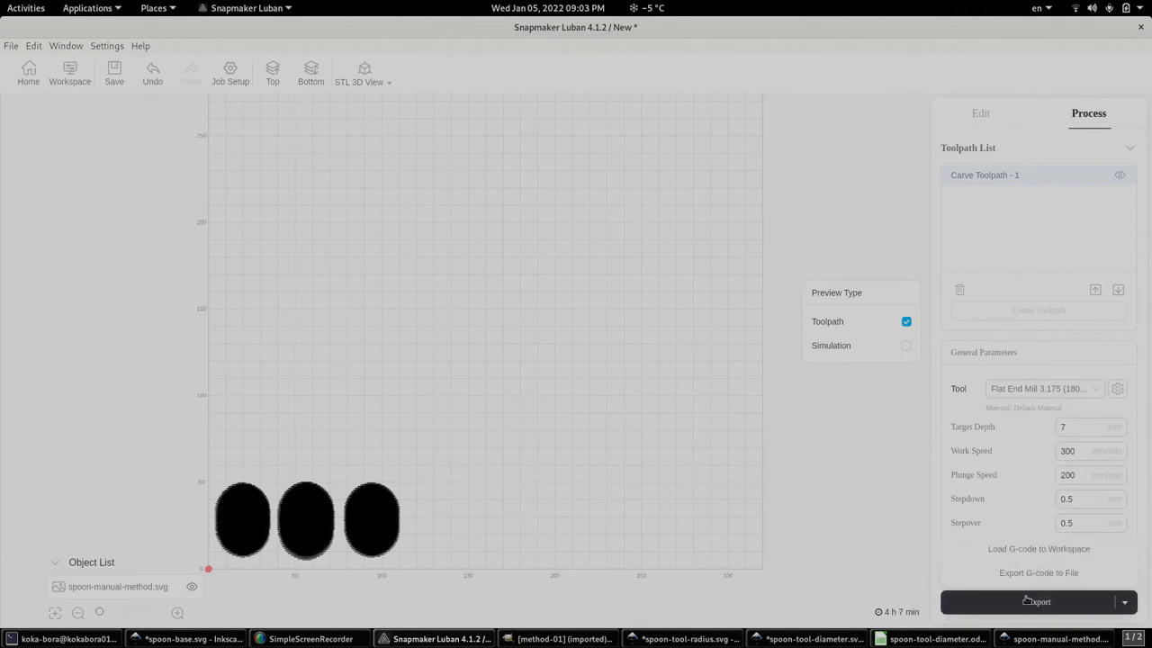
left_click(1031, 546)
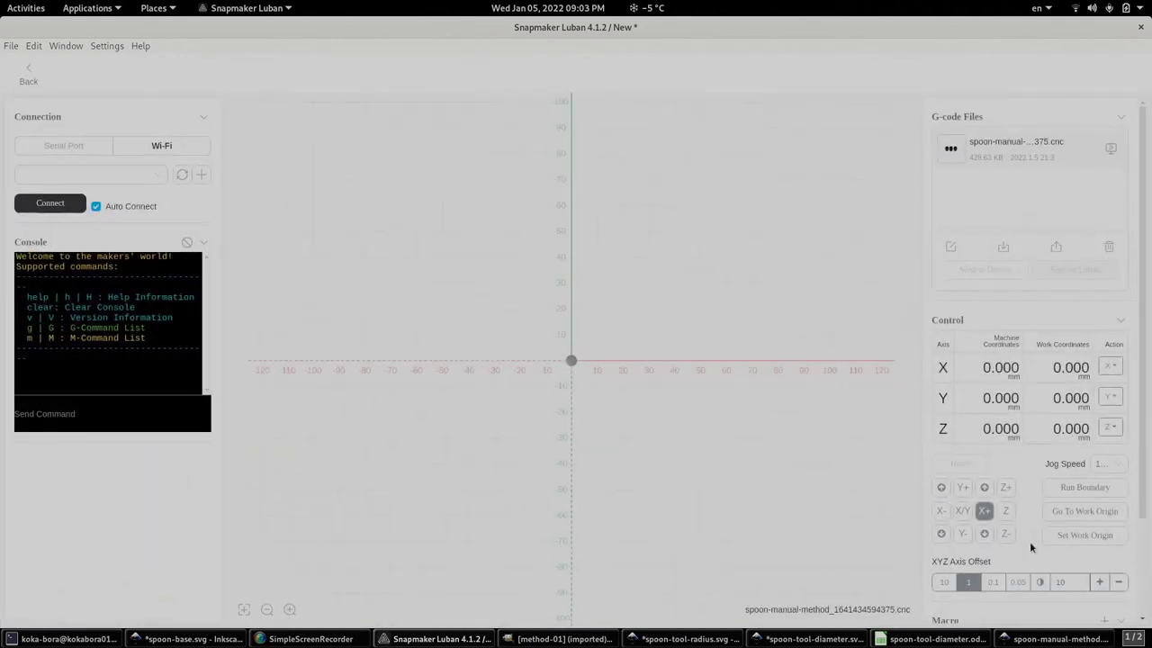
left_click(1110, 149)
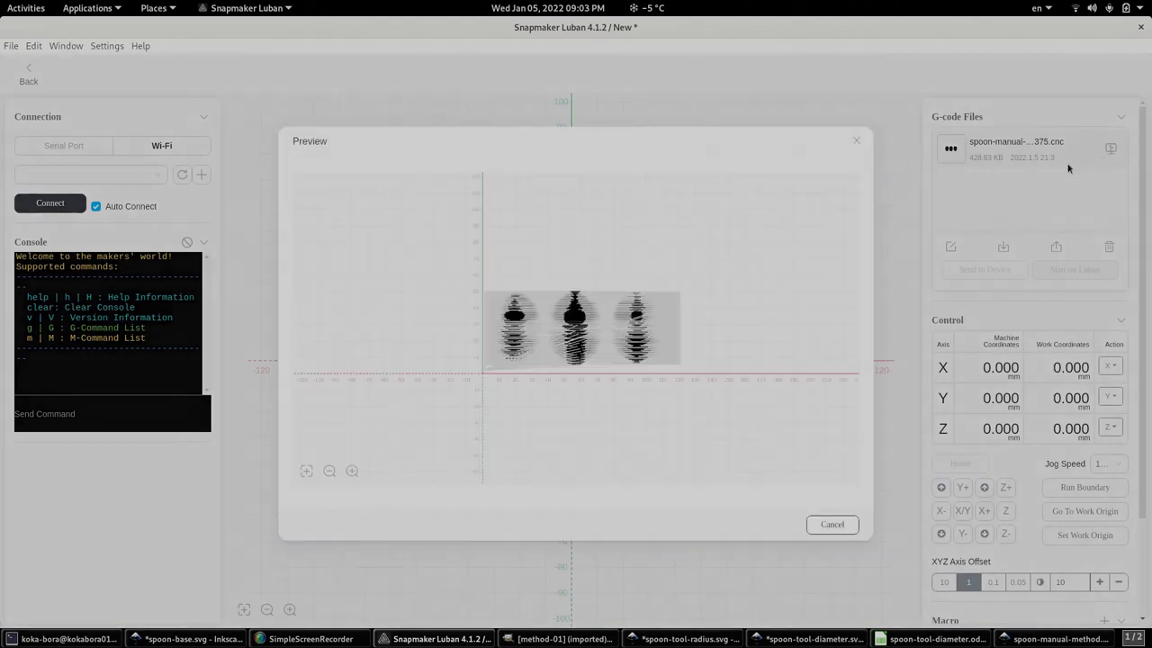
left_click_drag(787, 301, 557, 315)
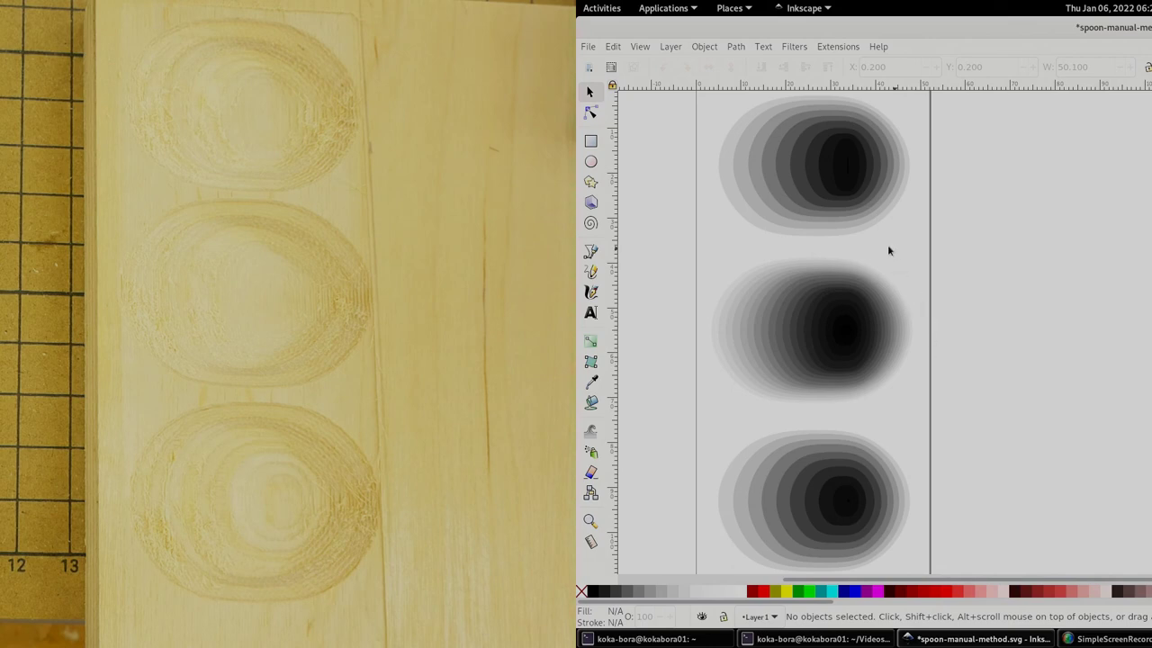
left_click(851, 177)
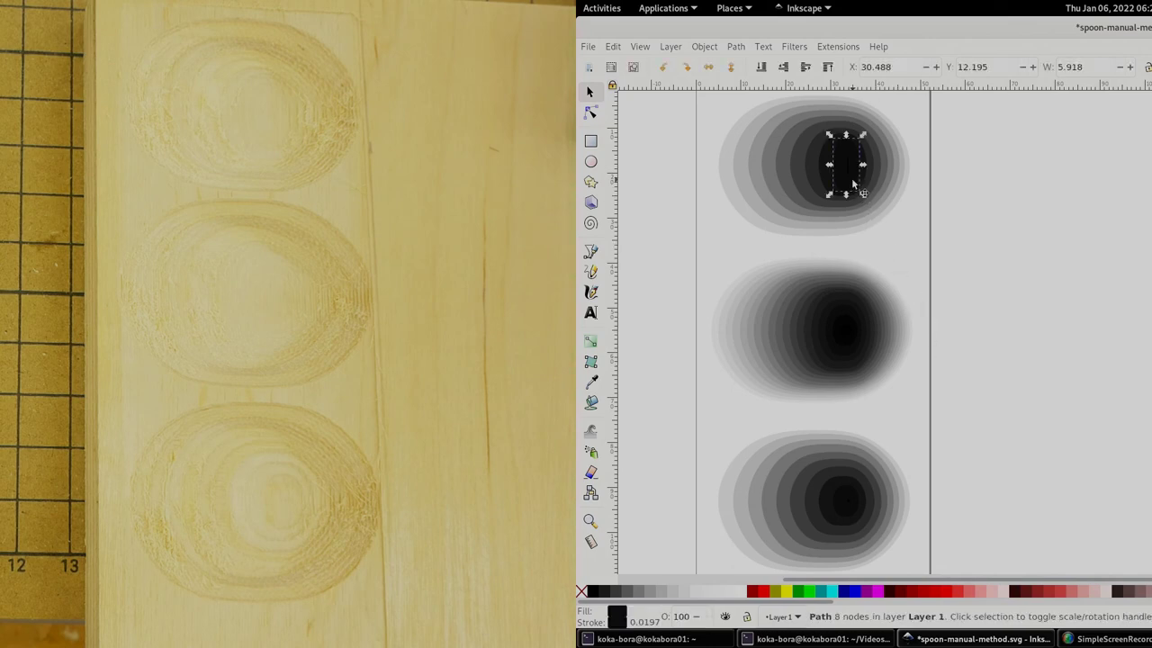
left_click(848, 333)
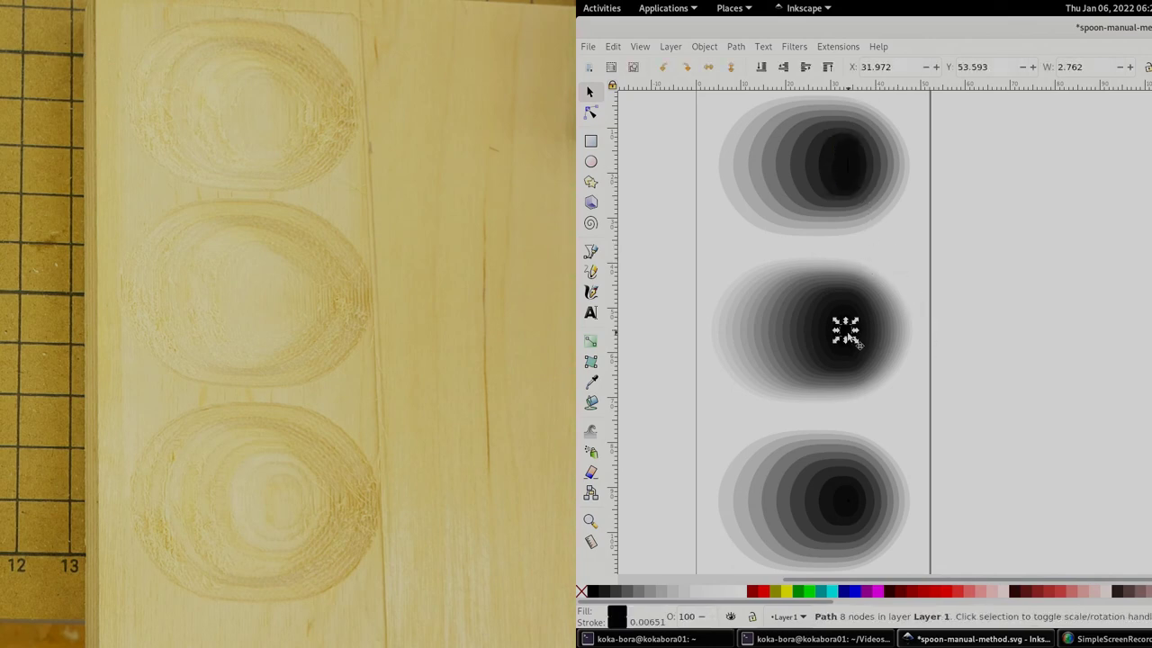
left_click(836, 508)
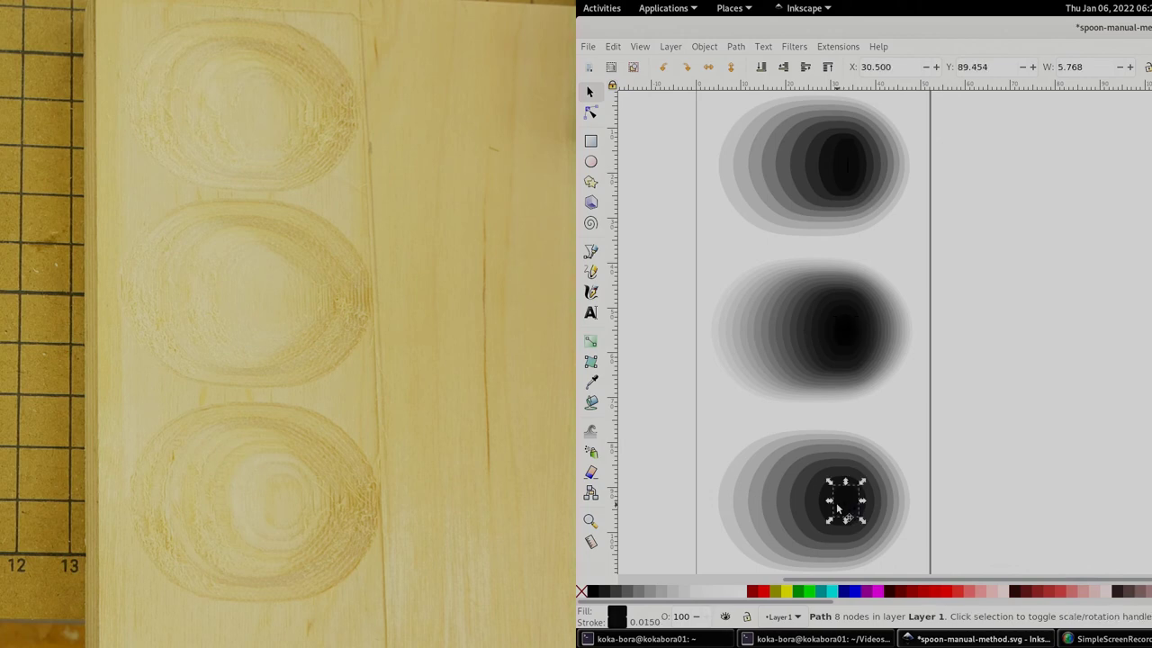
left_click(966, 451)
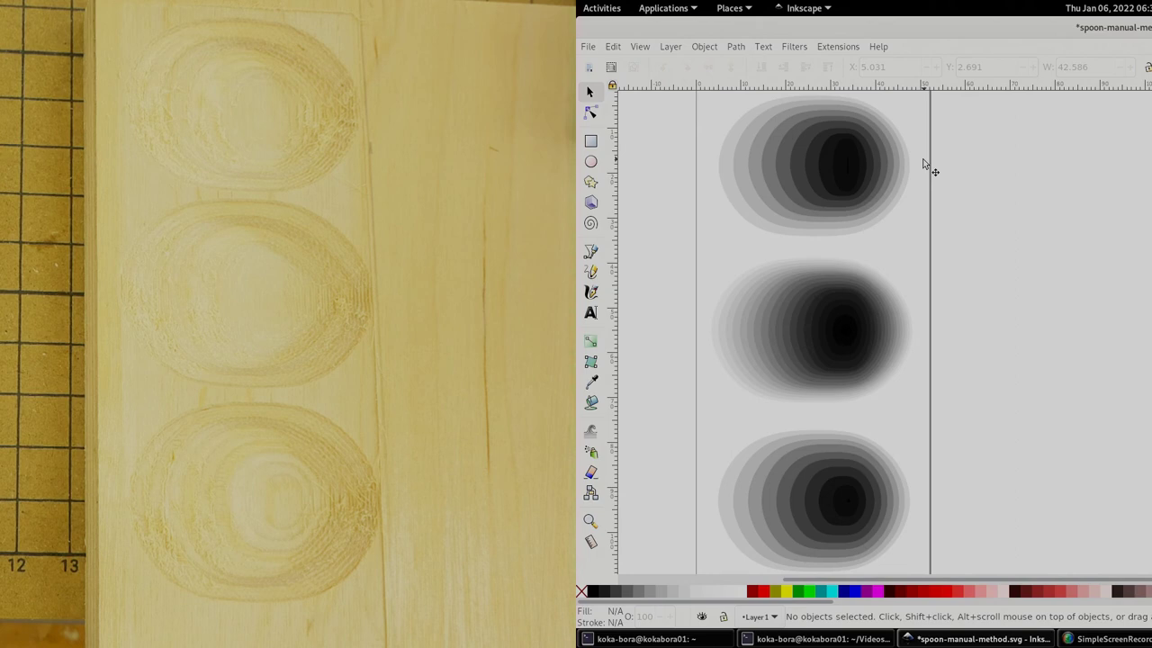
left_click(724, 172)
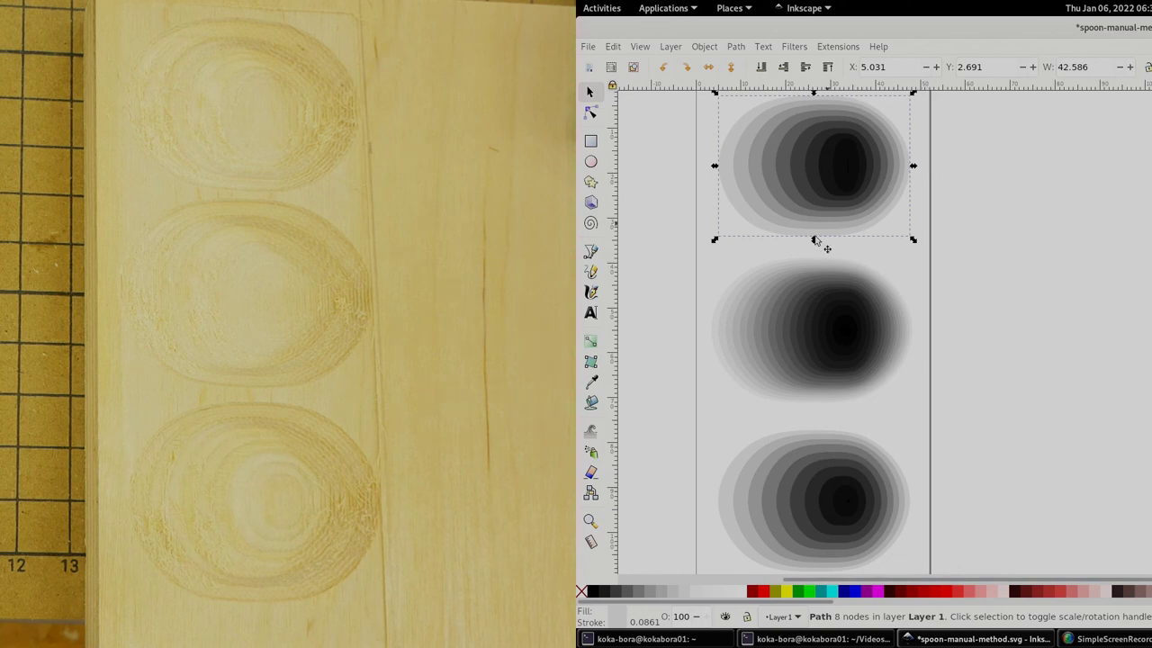
left_click(715, 328)
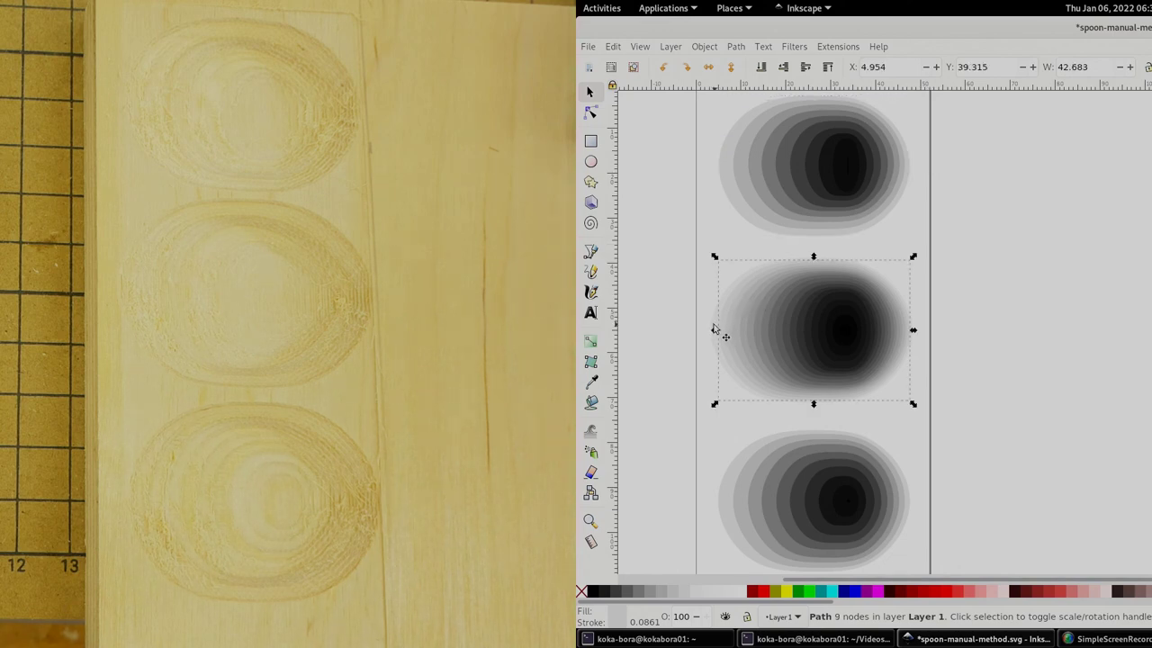
left_click(711, 328, "alt")
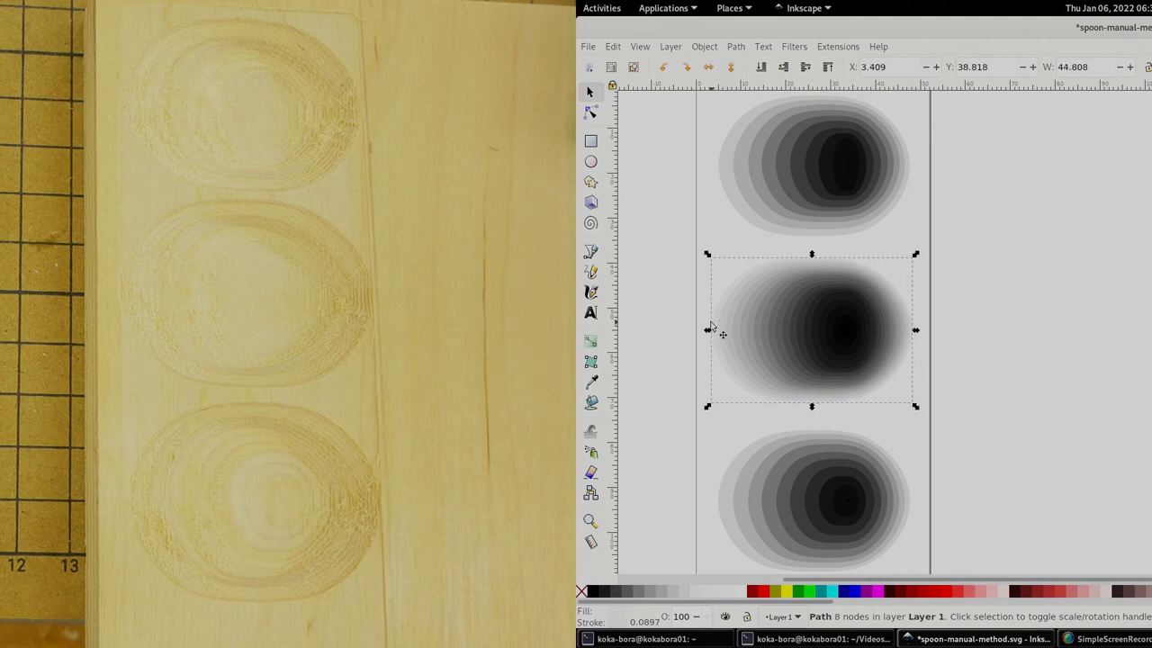